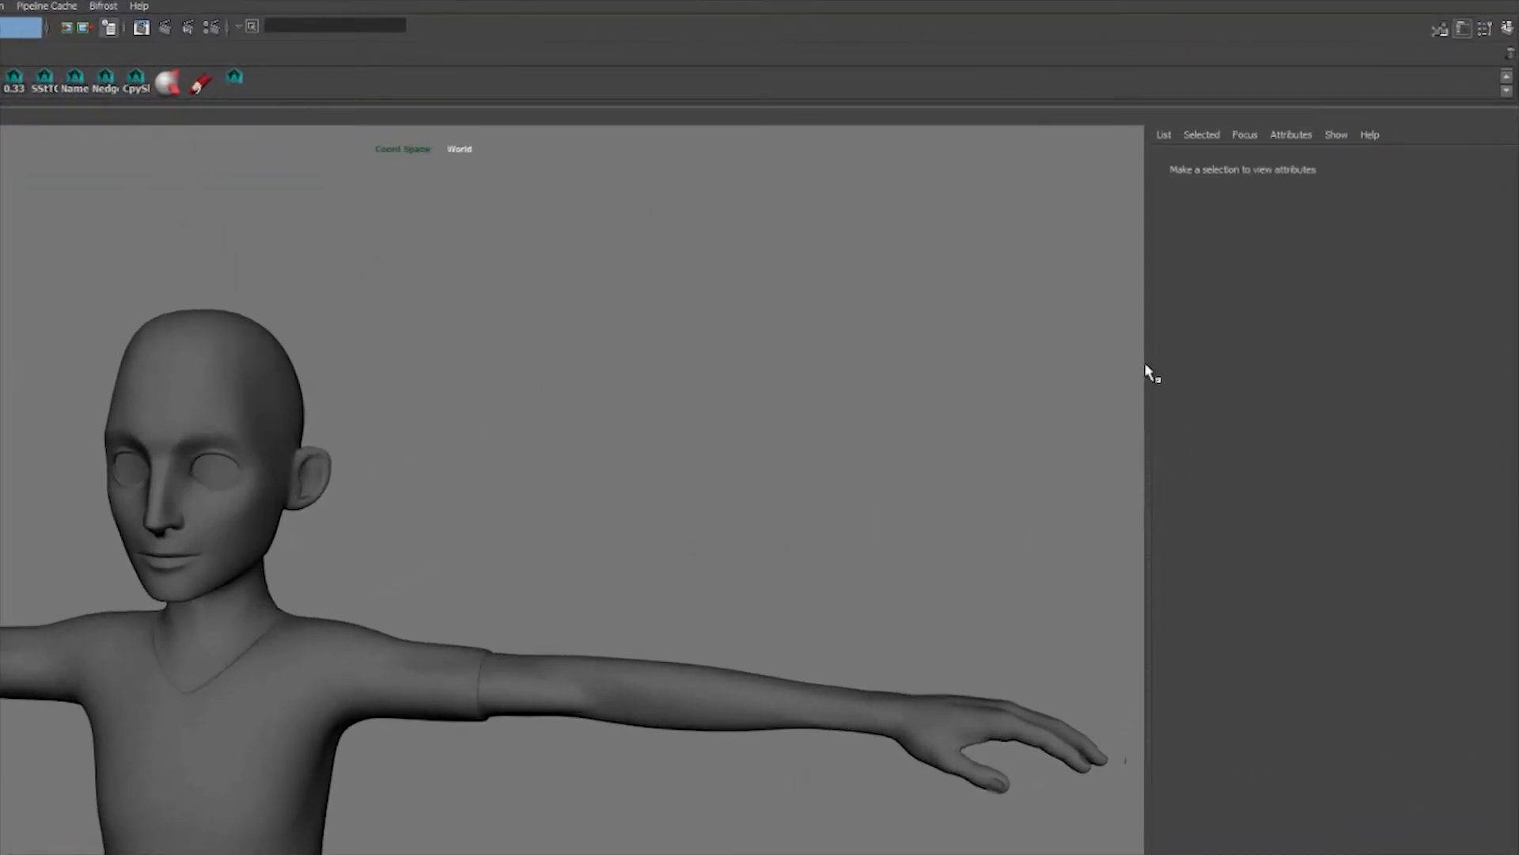
Hide the Attribute Editor and display the Modeling Toolkit beside the character view
click(1463, 30)
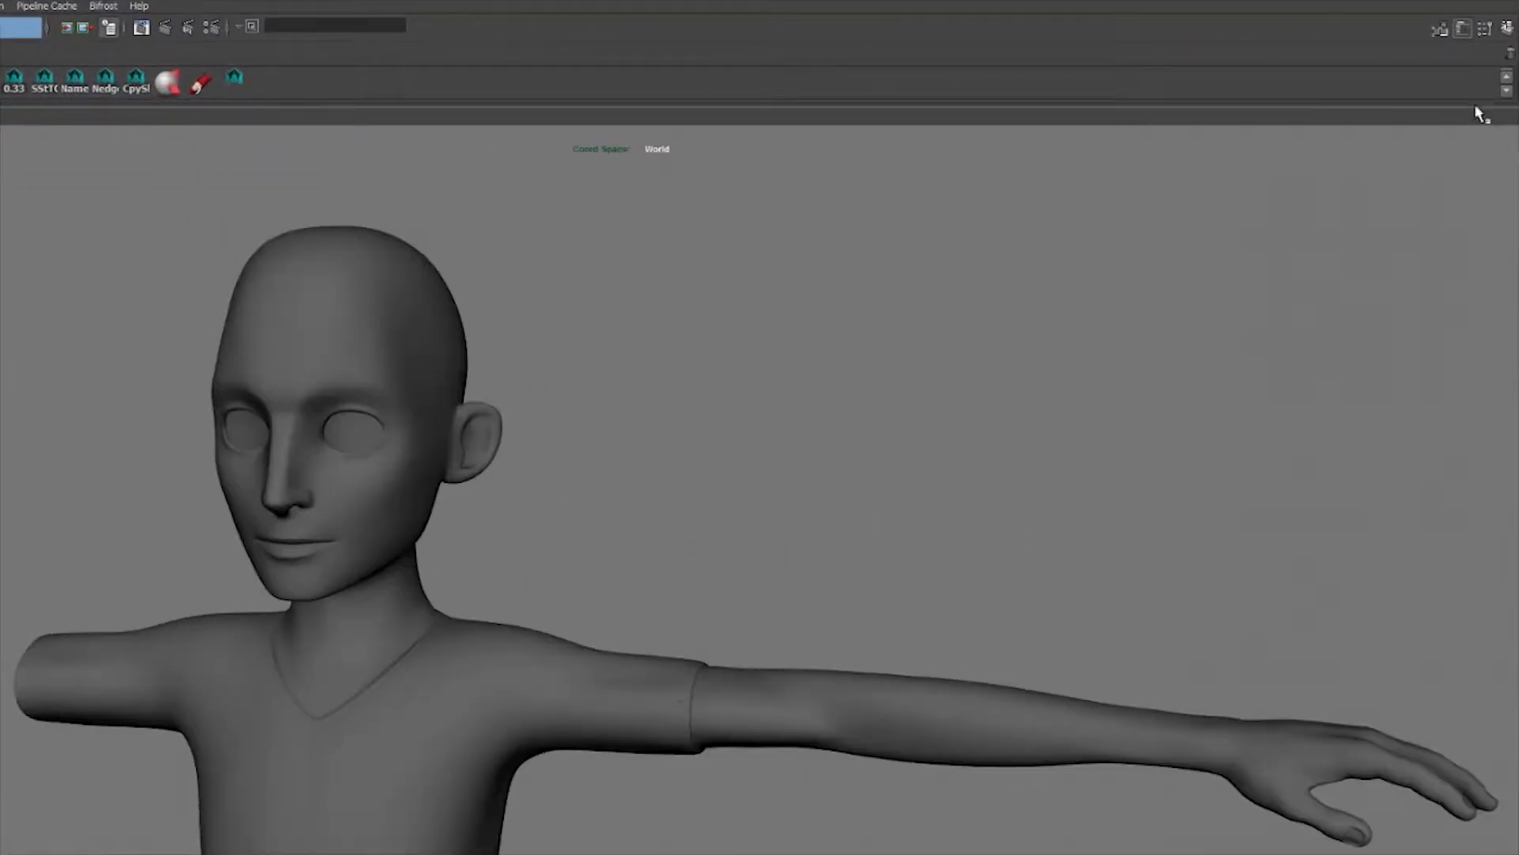
alt+right_drag(943, 482, 932, 446)
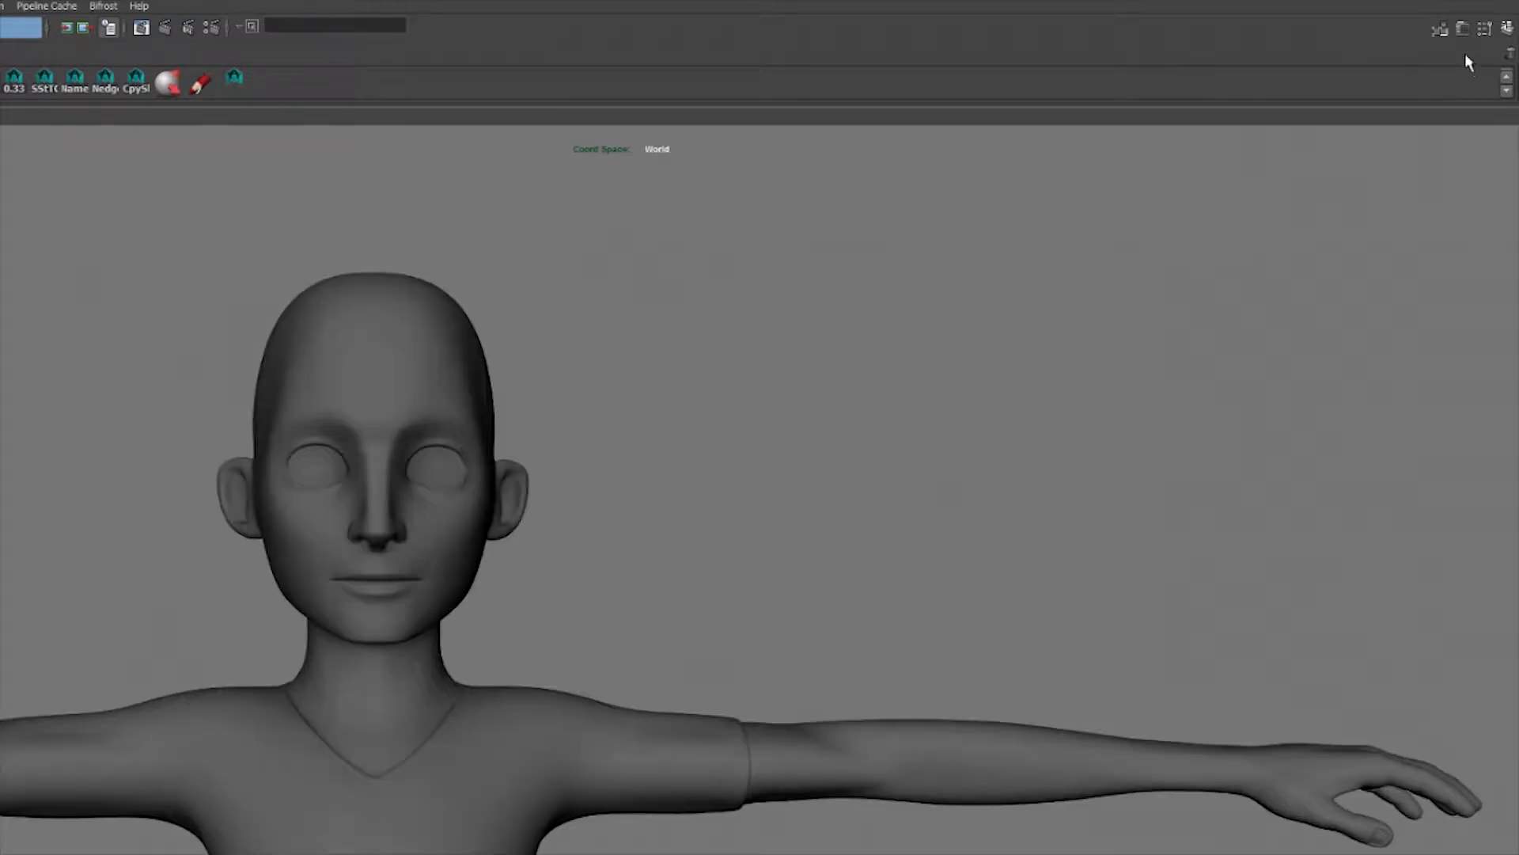
click(1440, 31)
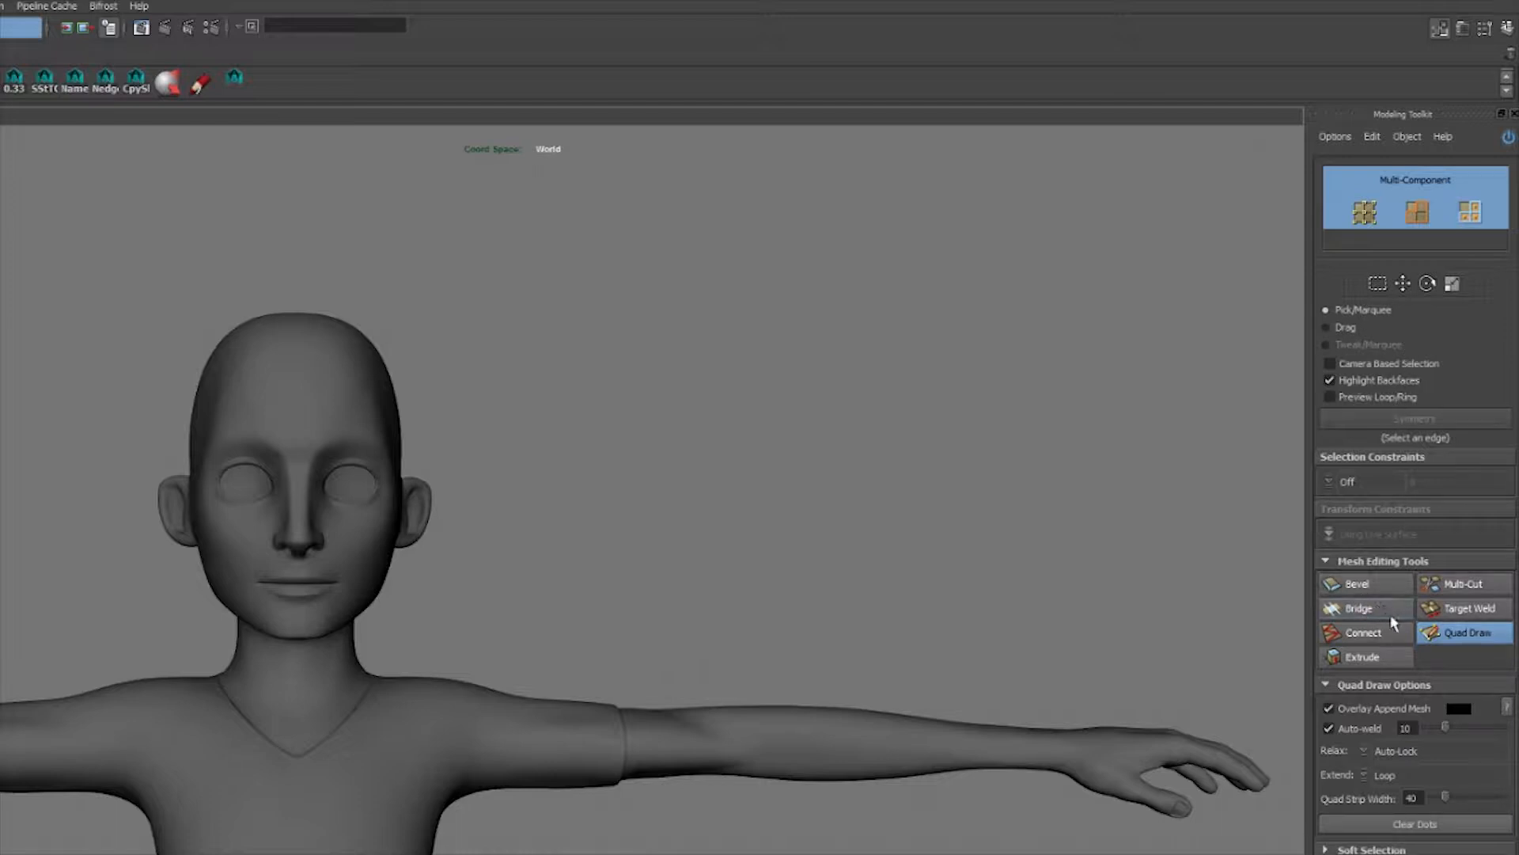
Turn off the Quad Draw tool and deactivate the live surface so the character meshes can be selected
scroll(770, 605, up, 2)
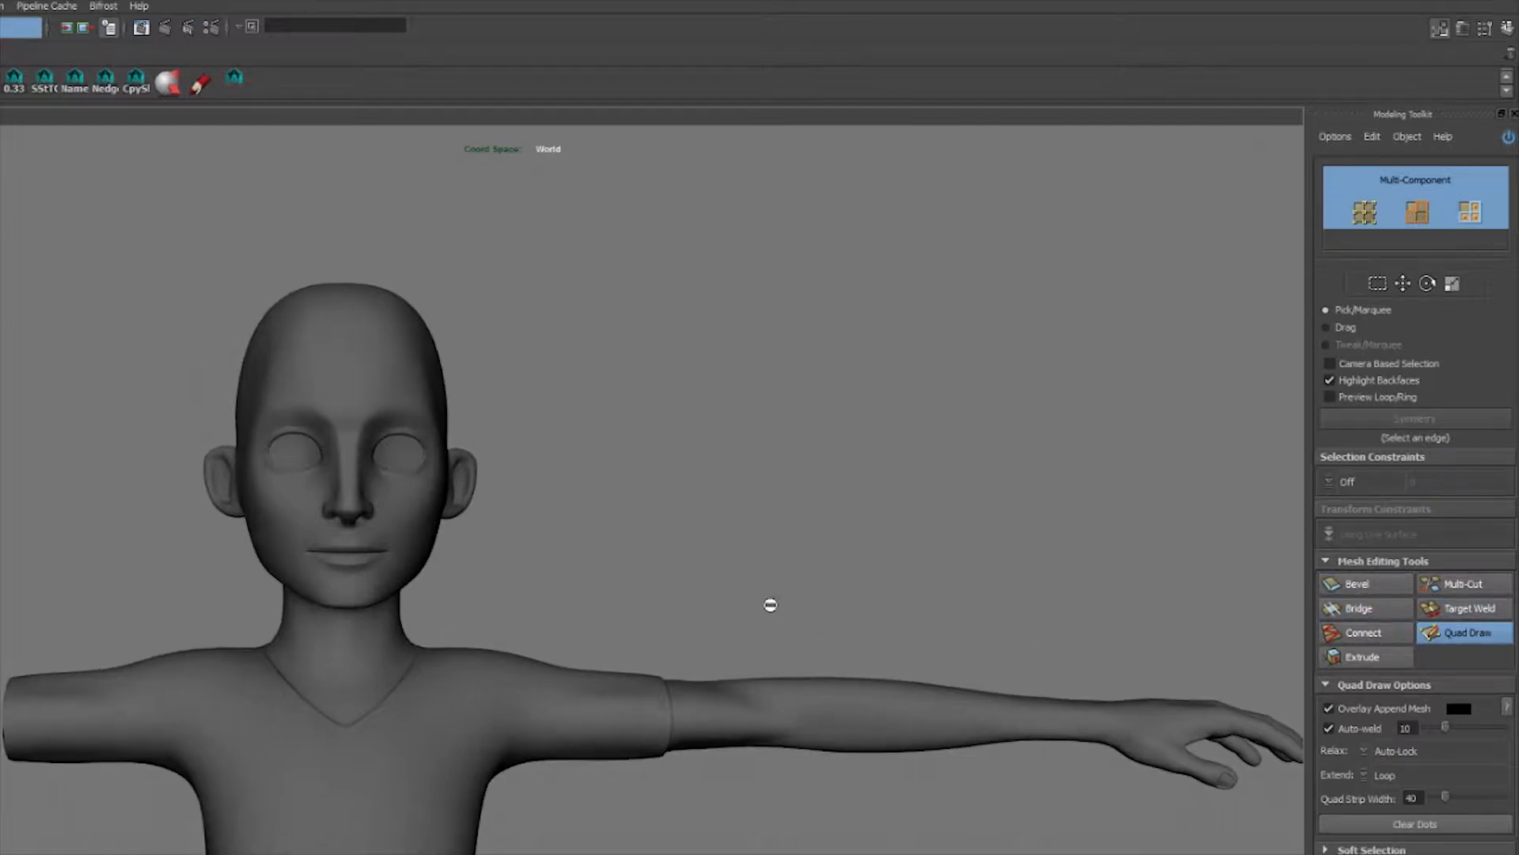
alt+drag(770, 605, 742, 615)
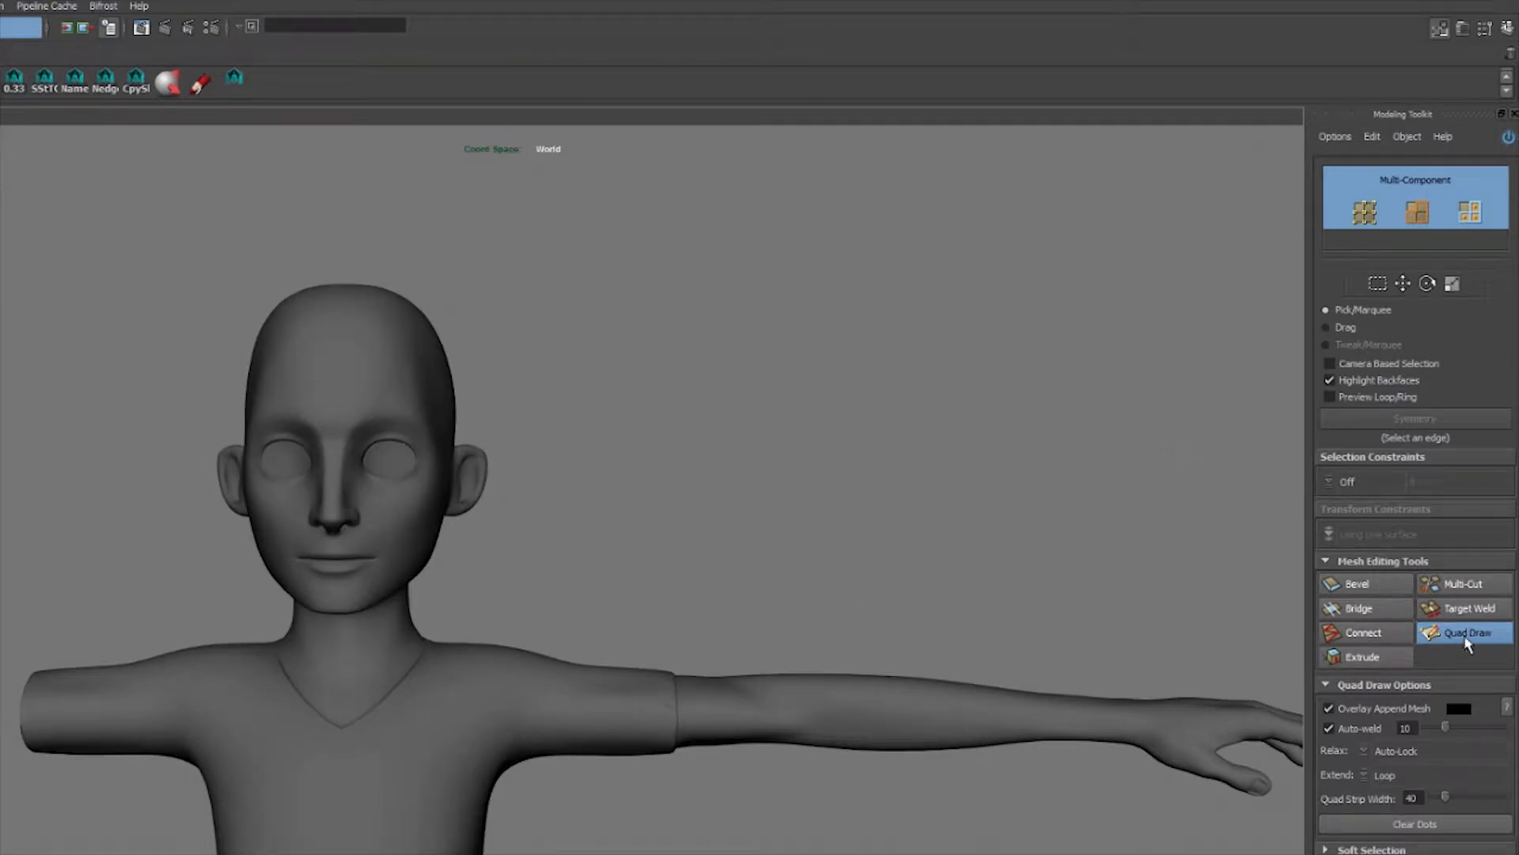
click(1468, 638)
alt+drag(645, 658, 764, 631)
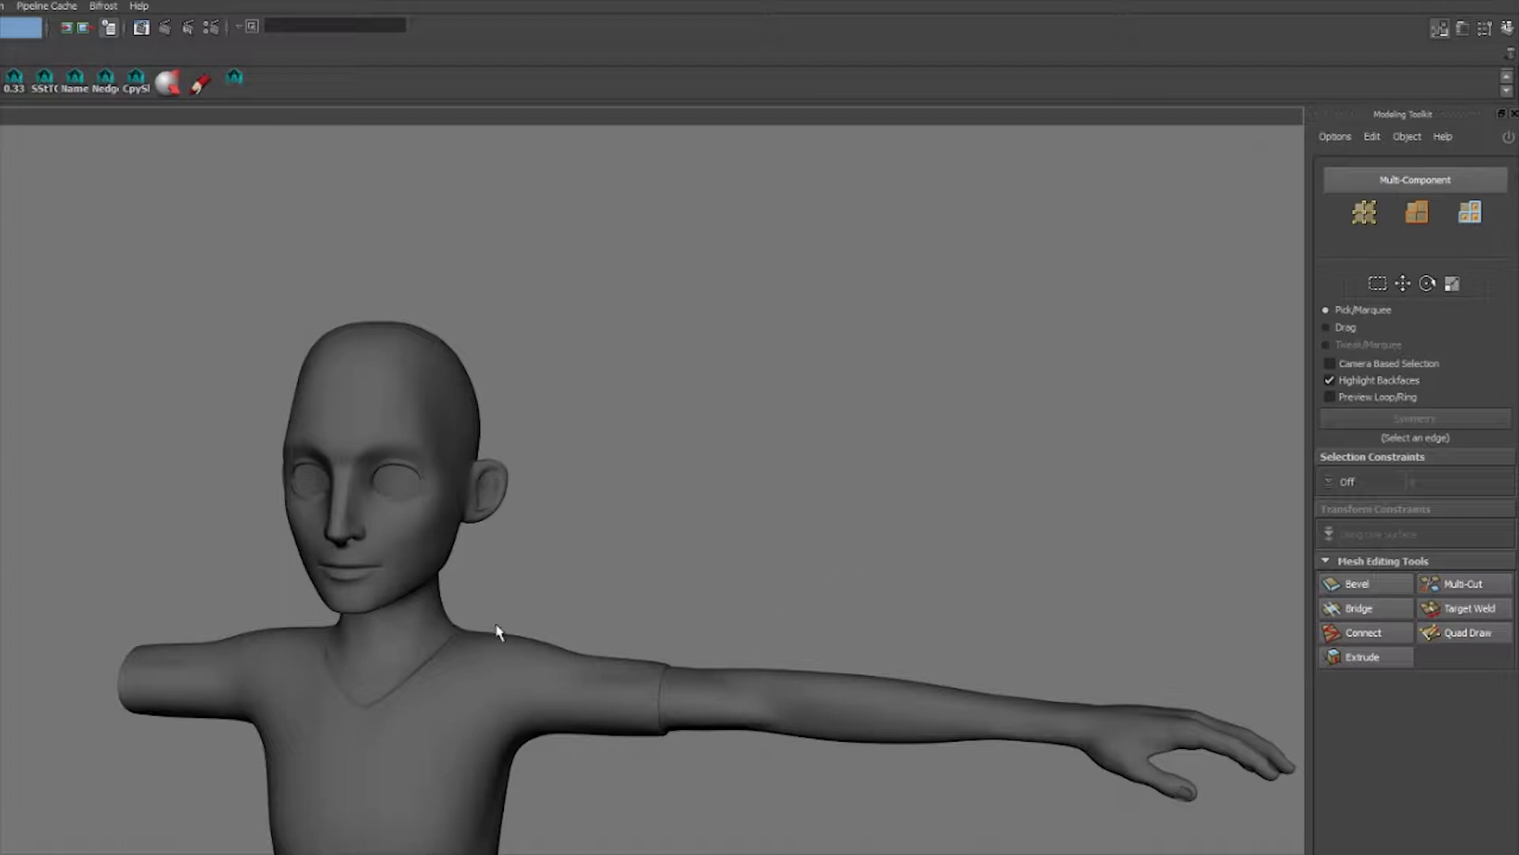
alt+drag(497, 631, 533, 644)
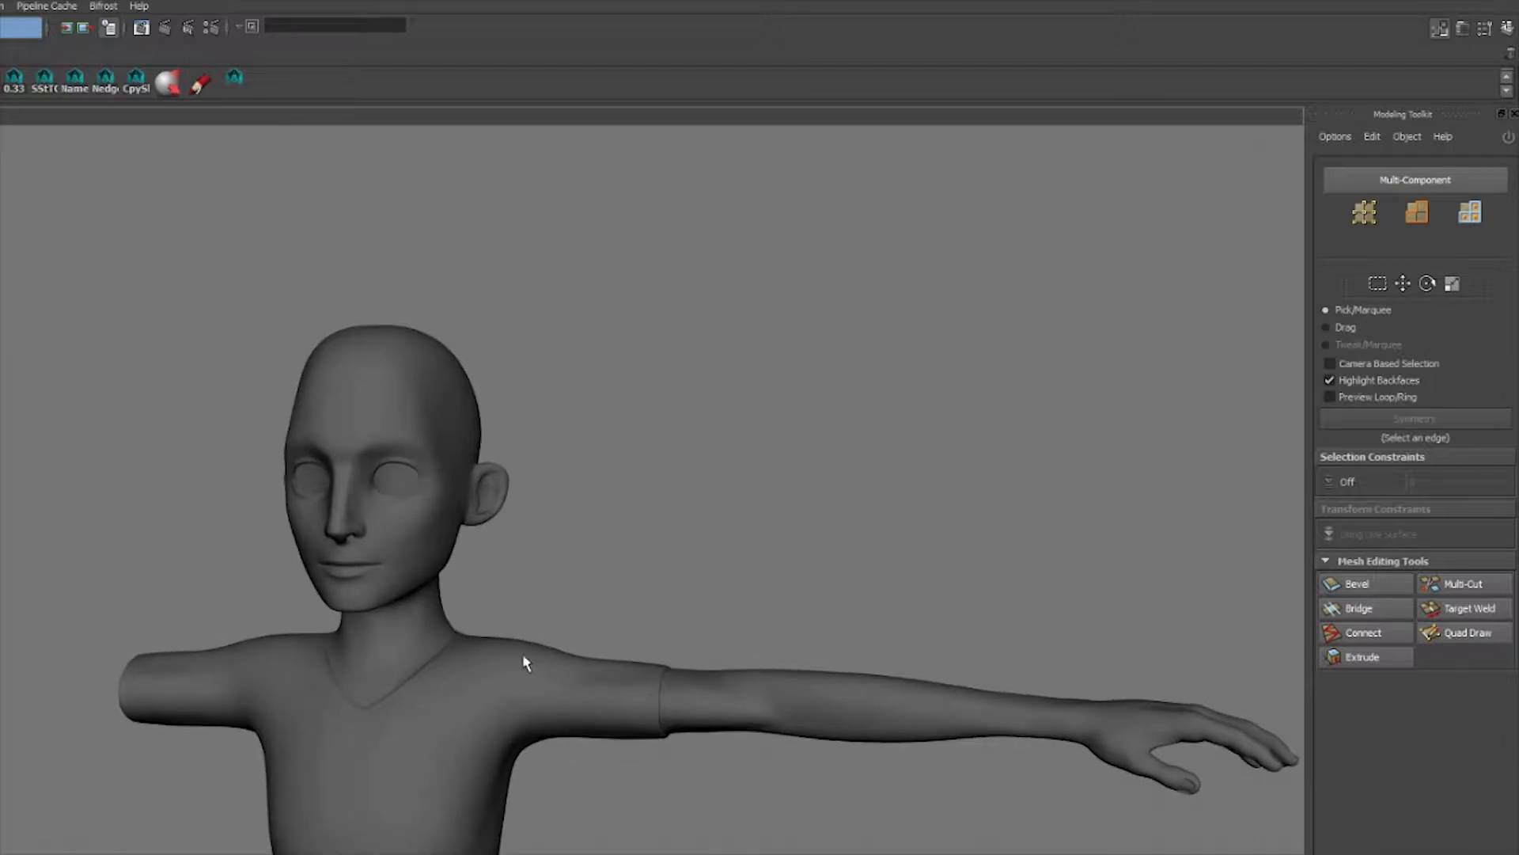
alt+drag(529, 662, 516, 643)
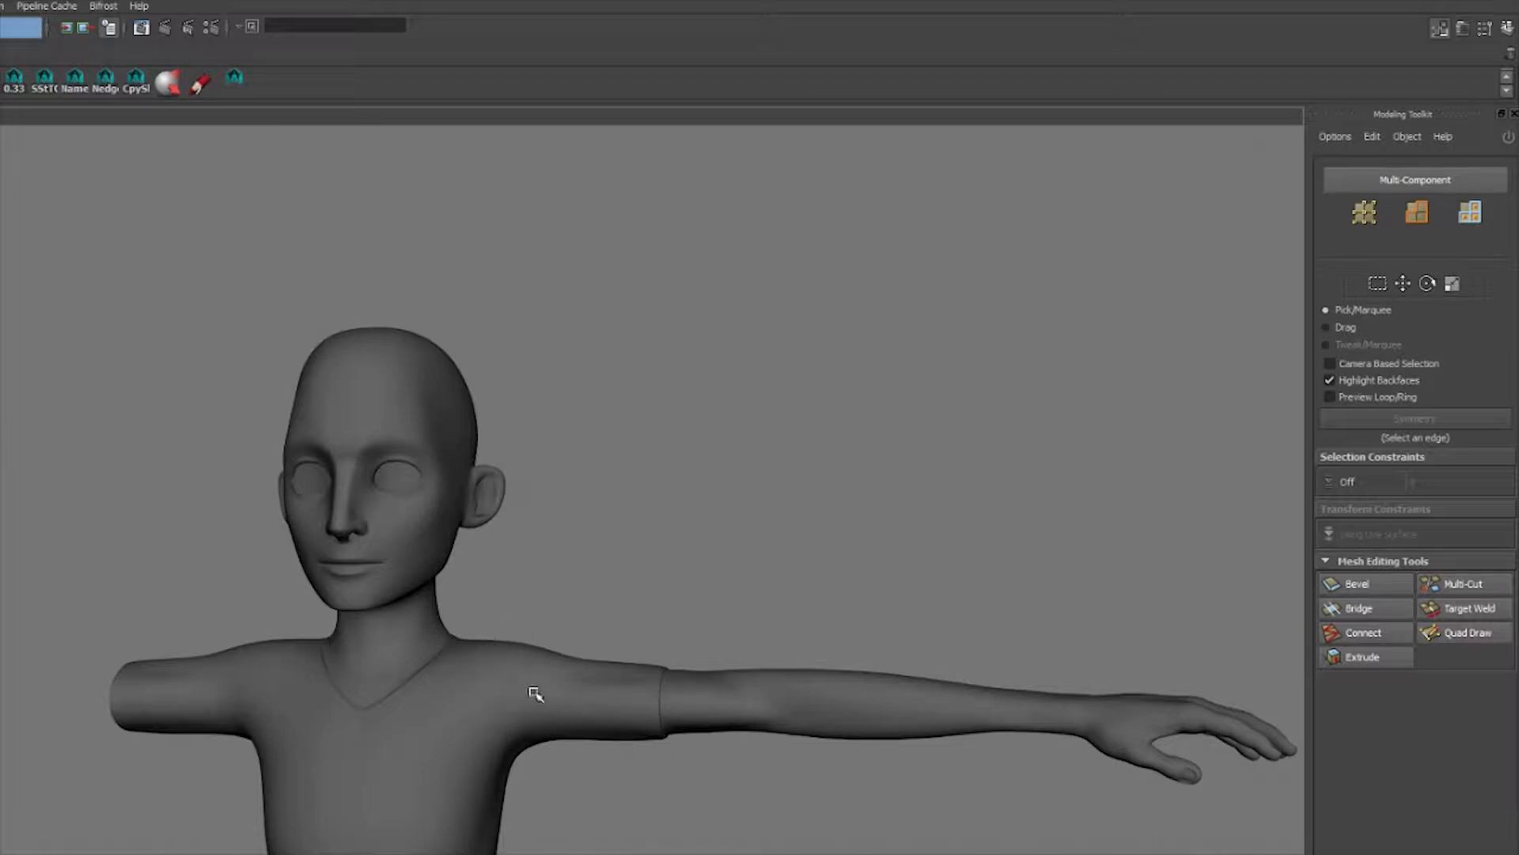
alt+drag(523, 696, 464, 543)
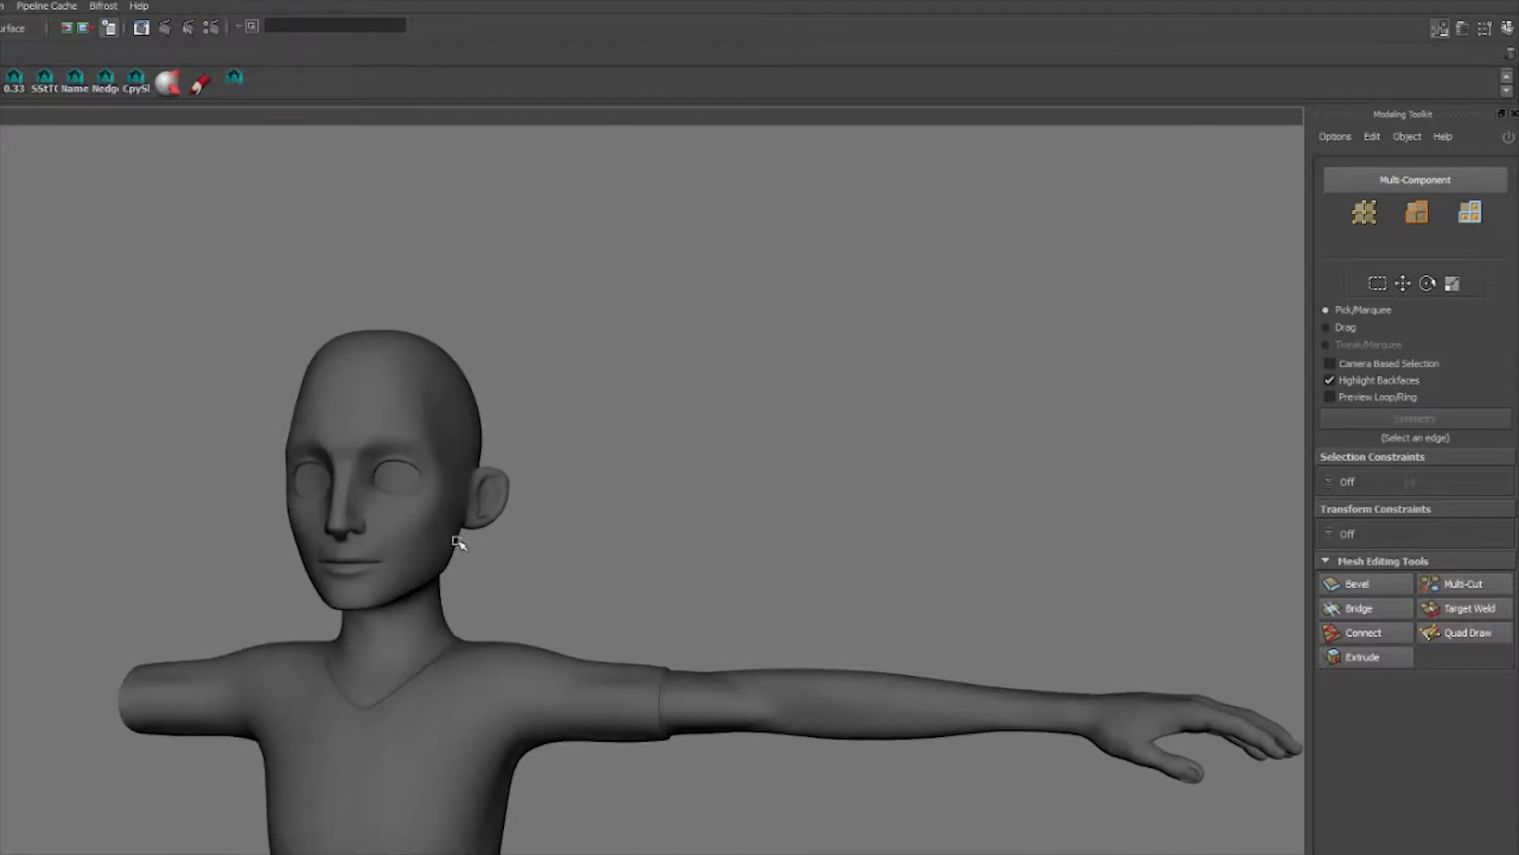
Examine the character's head, torso and arm from several angles and distances
alt+middle_drag(434, 553, 524, 690)
alt+right_drag(524, 690, 558, 677)
alt+drag(558, 677, 463, 664)
alt+right_drag(496, 628, 764, 611)
alt+middle_drag(622, 839, 549, 654)
alt+drag(549, 655, 591, 645)
key(ctrl+z)
click(655, 656)
alt+right_drag(656, 657, 554, 657)
alt+middle_drag(554, 657, 699, 586)
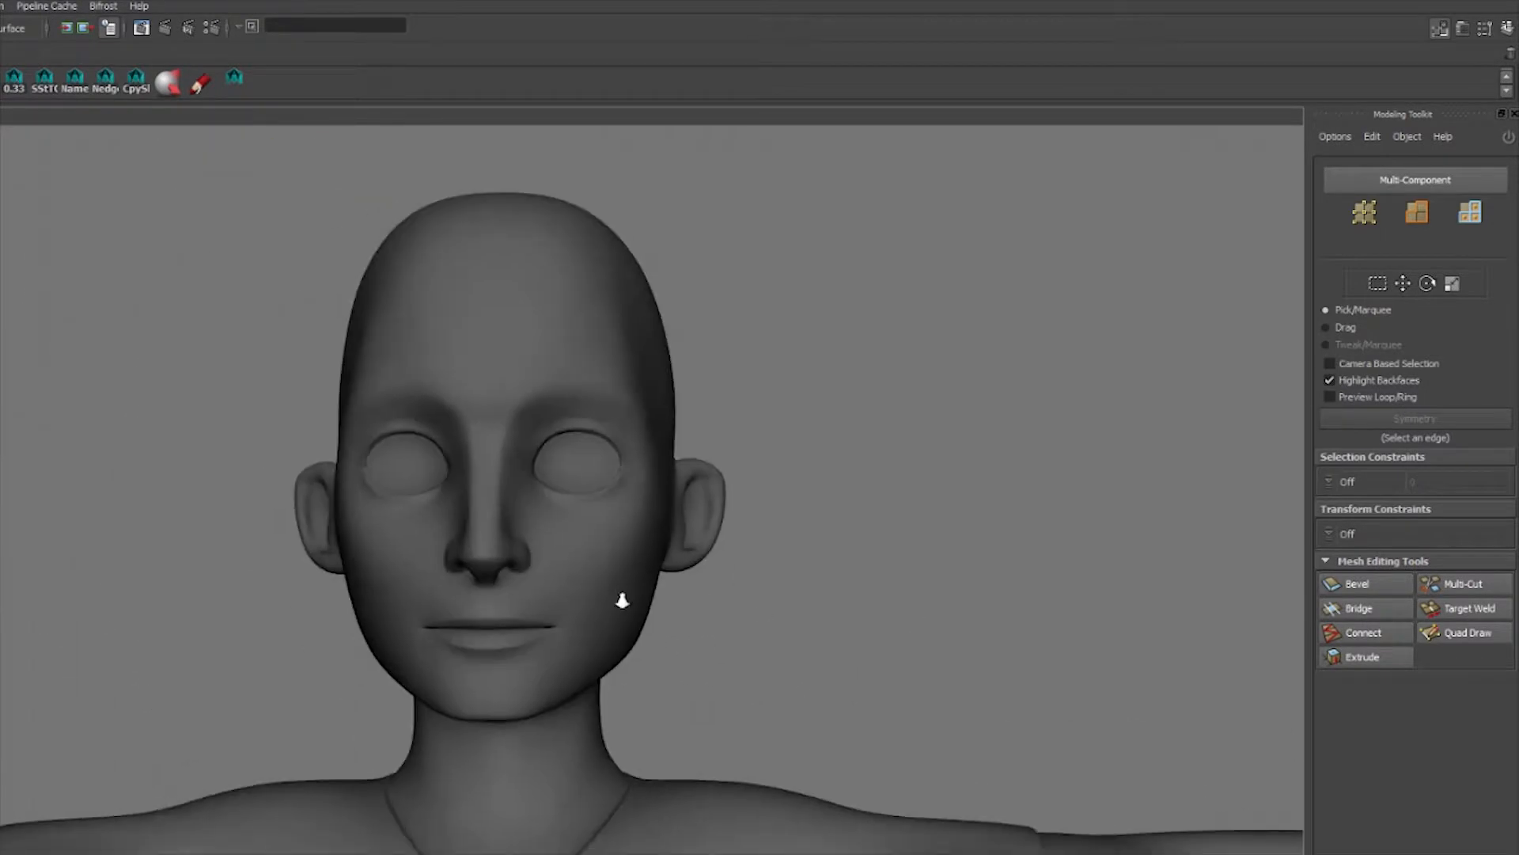
alt+drag(699, 586, 688, 642)
alt+right_drag(719, 630, 307, 580)
alt+drag(633, 665, 533, 672)
alt+middle_drag(533, 671, 538, 563)
alt+drag(831, 644, 739, 644)
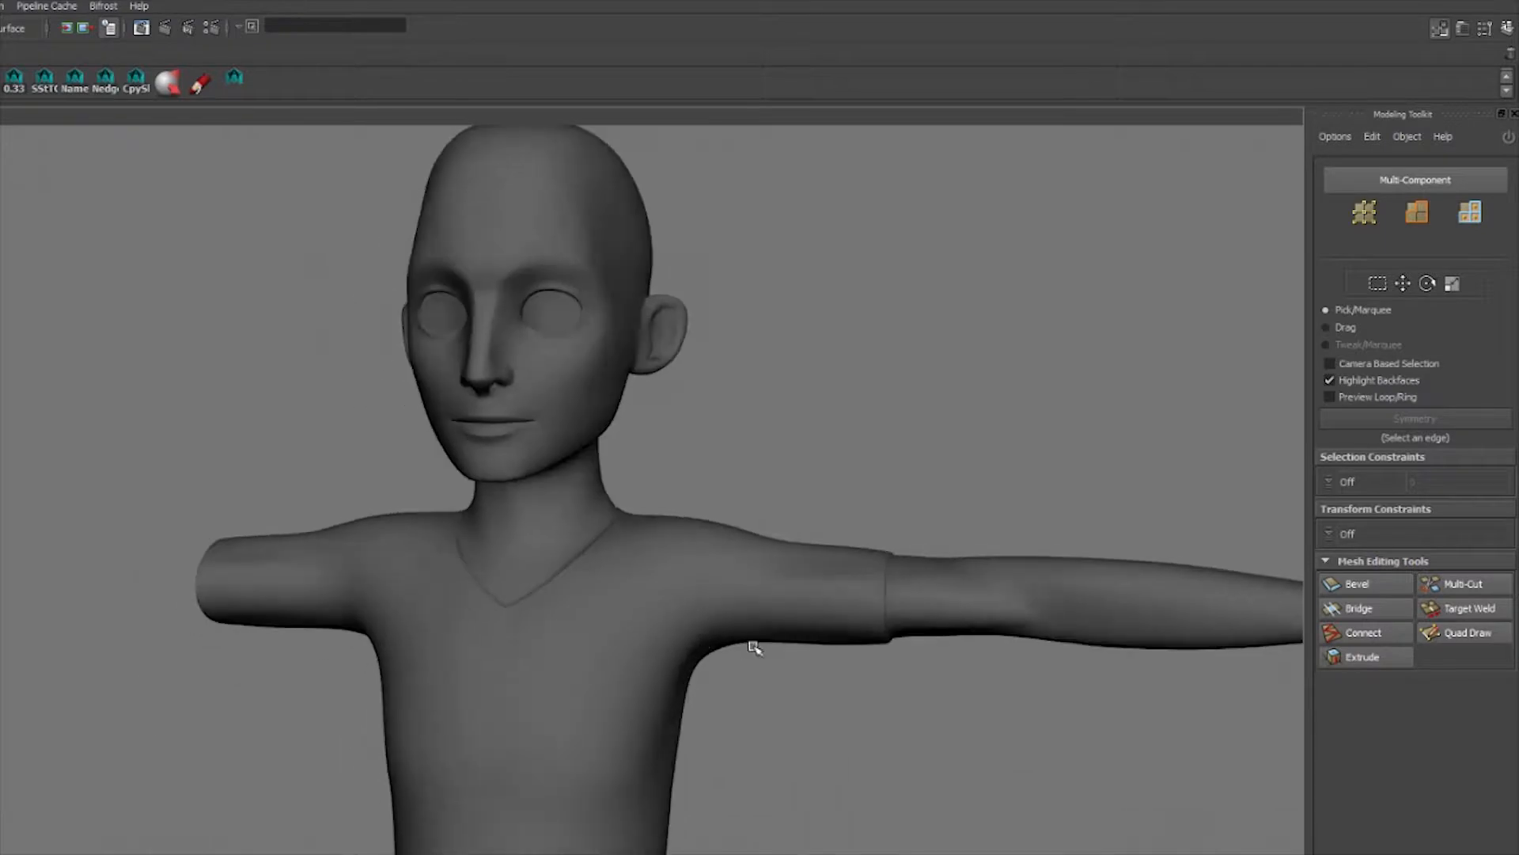
alt+right_drag(739, 644, 577, 604)
click(585, 676)
alt+drag(595, 685, 546, 682)
alt+middle_drag(538, 621, 451, 699)
alt+right_drag(451, 699, 736, 617)
click(761, 558)
alt+middle_drag(589, 706, 554, 507)
click(545, 707)
alt+drag(544, 707, 622, 749)
alt+right_drag(622, 749, 251, 648)
alt+middle_drag(252, 649, 370, 631)
alt+right_drag(370, 630, 647, 691)
Select the head-and-torso mesh and the separate arm mesh in turn to examine their dense wireframes
click(546, 631)
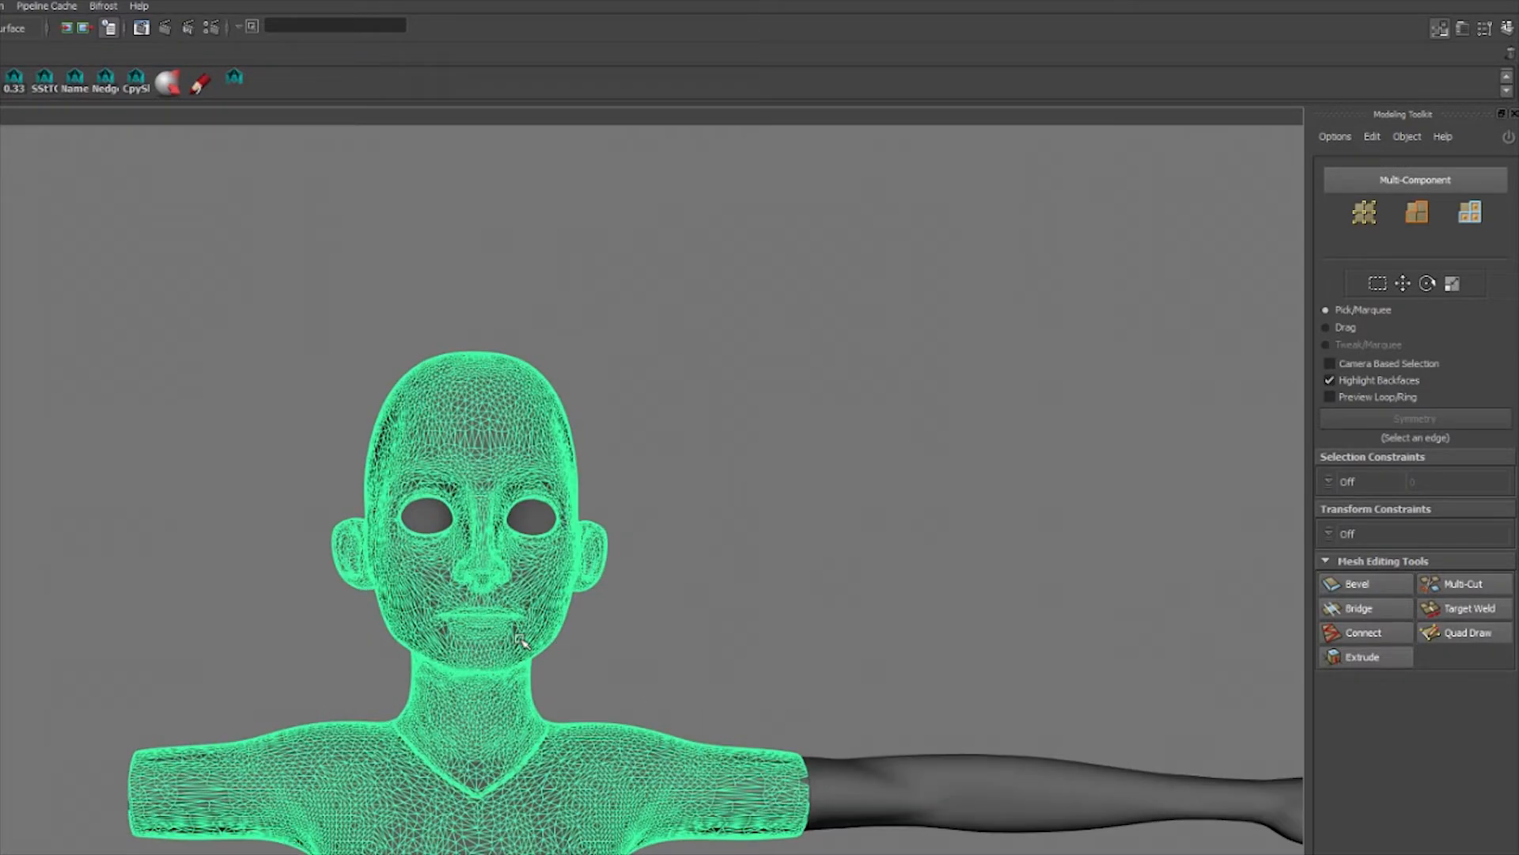
alt+right_drag(546, 630, 545, 615)
alt+middle_drag(545, 615, 515, 653)
alt+drag(515, 653, 524, 627)
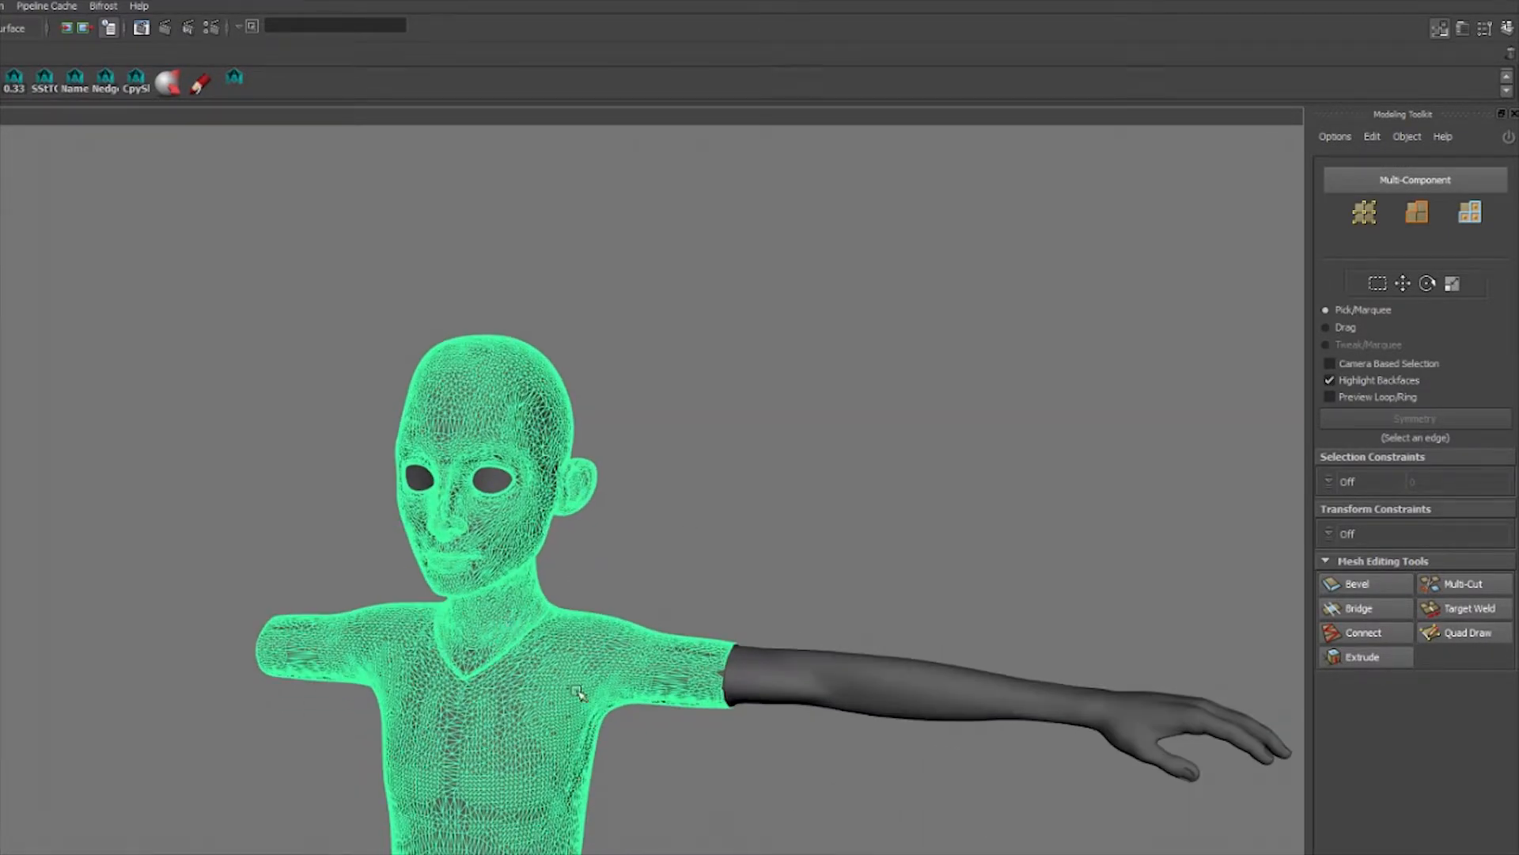
alt+drag(577, 692, 556, 693)
click(855, 650)
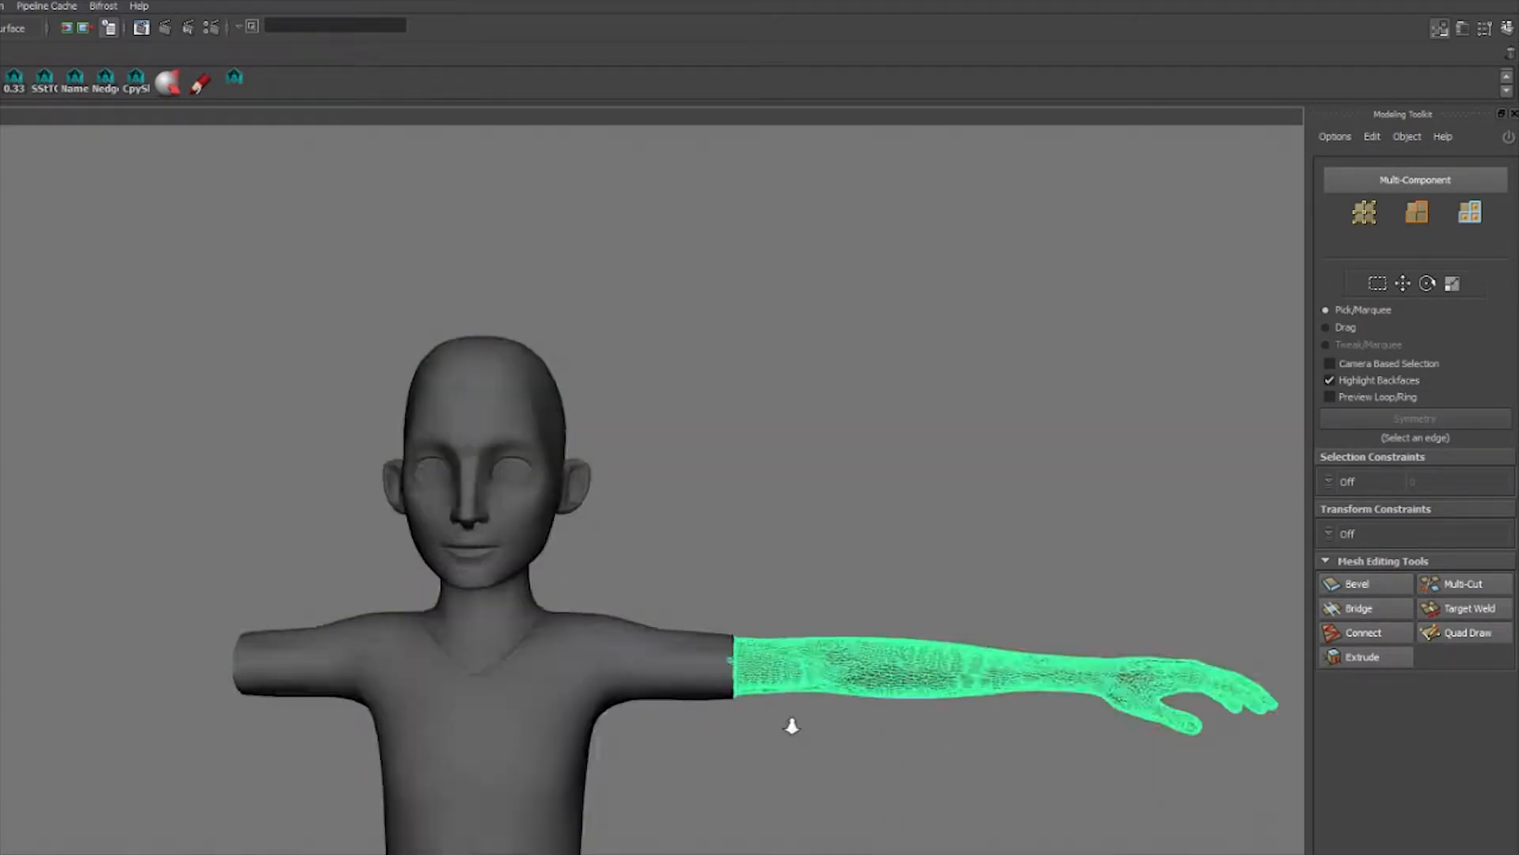
alt+right_drag(791, 726, 704, 726)
alt+middle_drag(704, 725, 704, 618)
Temporarily hide the selected mesh and show the last hidden geometry again
shift+click(586, 831)
key(ctrl+h)
alt+right_drag(662, 778, 644, 651)
click(608, 555)
alt+right_drag(733, 672, 4, 672)
alt+right_drag(910, 672, 1053, 672)
alt+middle_drag(780, 529, 780, 638)
alt+right_drag(781, 638, 897, 670)
click(897, 669)
key(ctrl+shift+h)
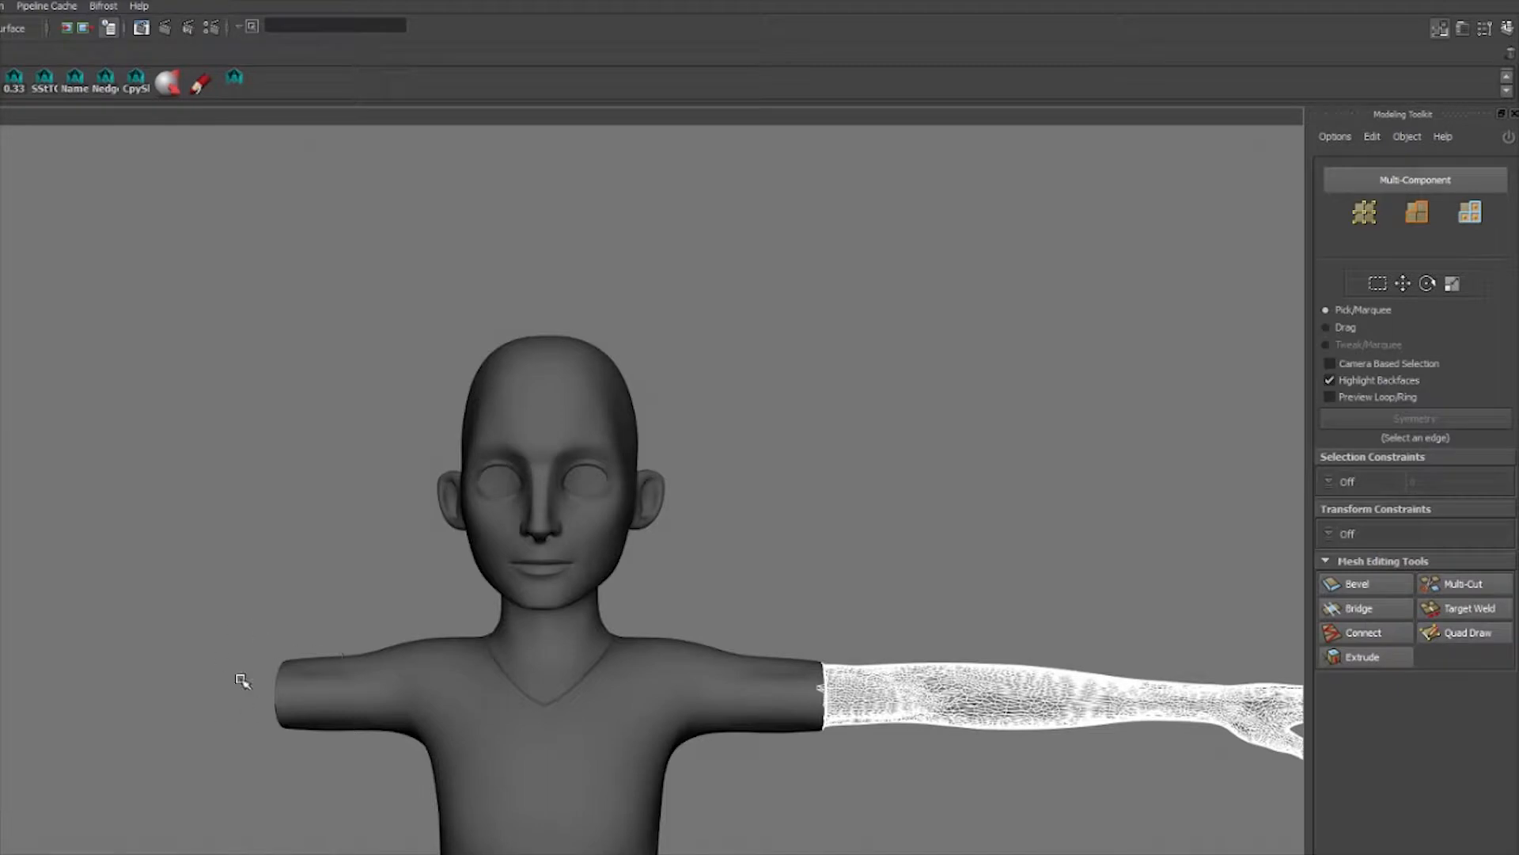
alt+drag(241, 678, 244, 630)
click(157, 709)
drag(856, 713, 868, 763)
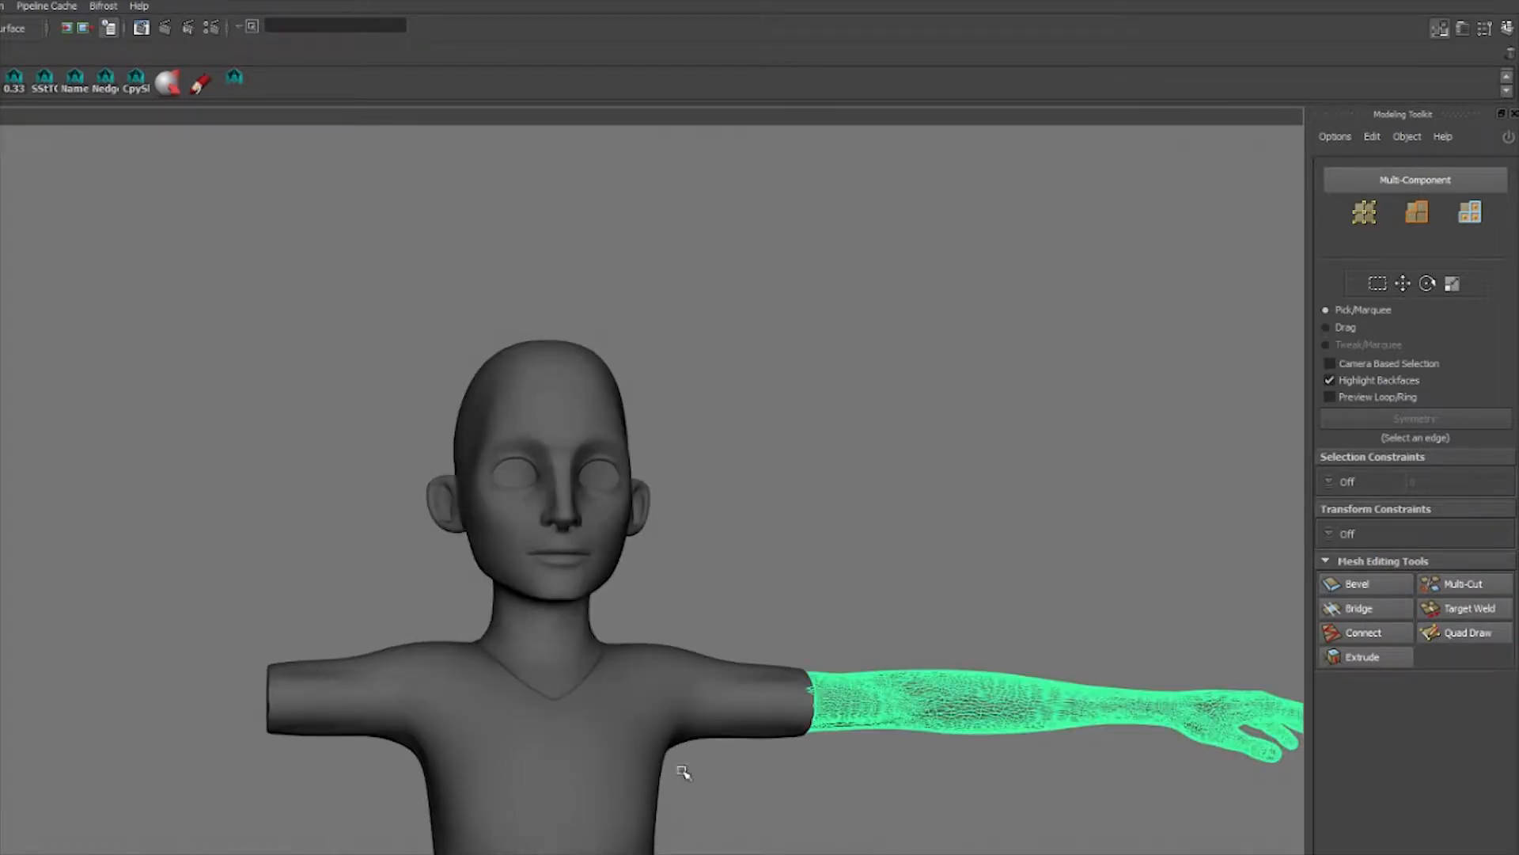
alt+drag(685, 773, 558, 643)
key(ctrl+z)
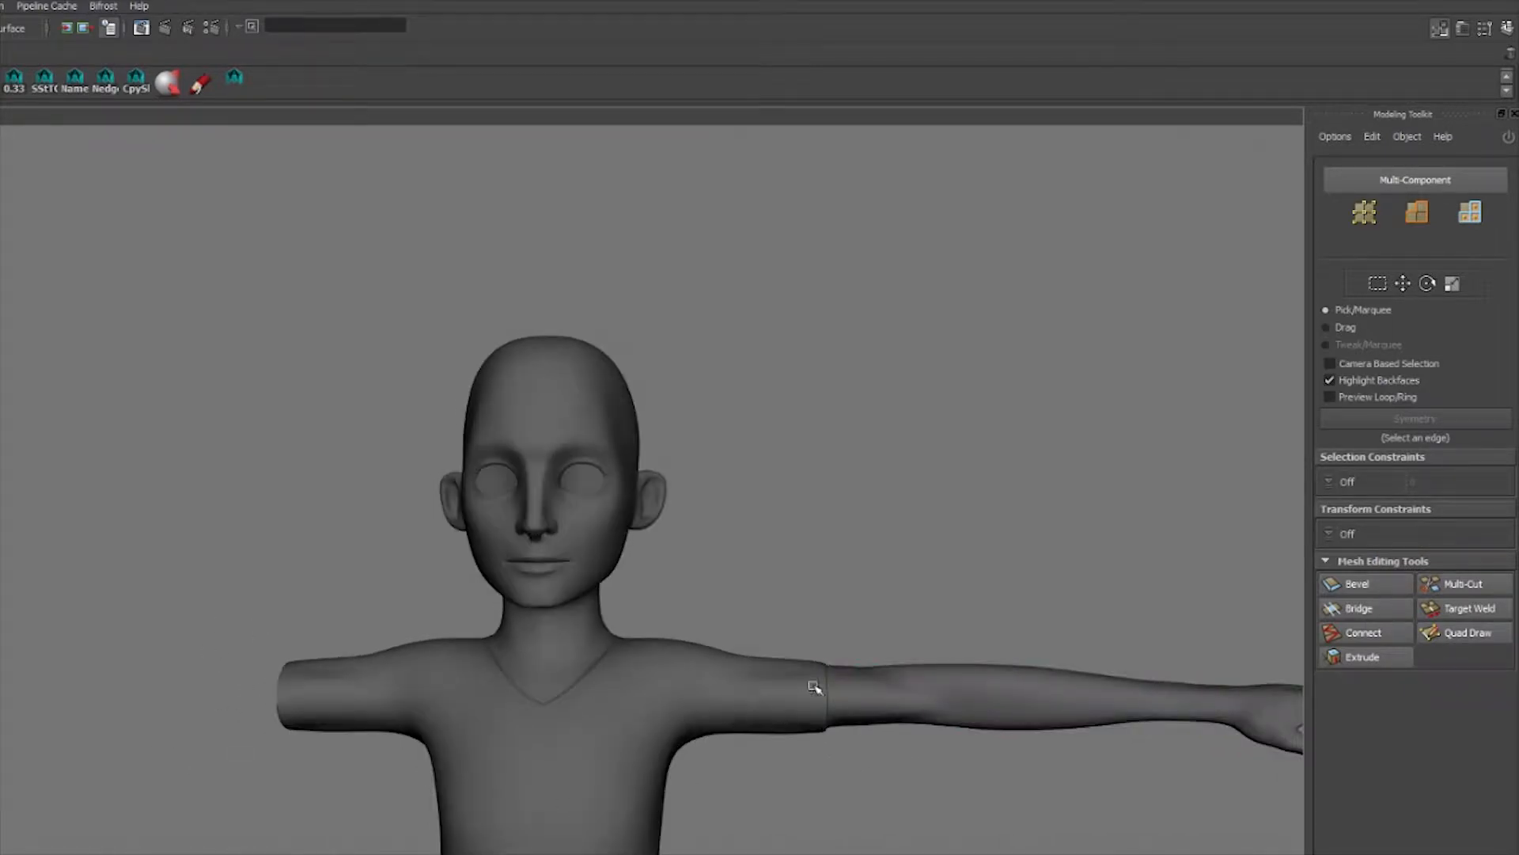
Isolate the head-and-torso mesh and examine its face, neck and open sleeve from several angles
click(703, 656)
key(ctrl+1)
alt+middle_drag(650, 642, 657, 682)
alt+right_drag(657, 682, 898, 682)
click(763, 648)
alt+right_drag(762, 648, 1001, 686)
alt+drag(804, 672, 739, 676)
alt+right_drag(738, 676, 541, 634)
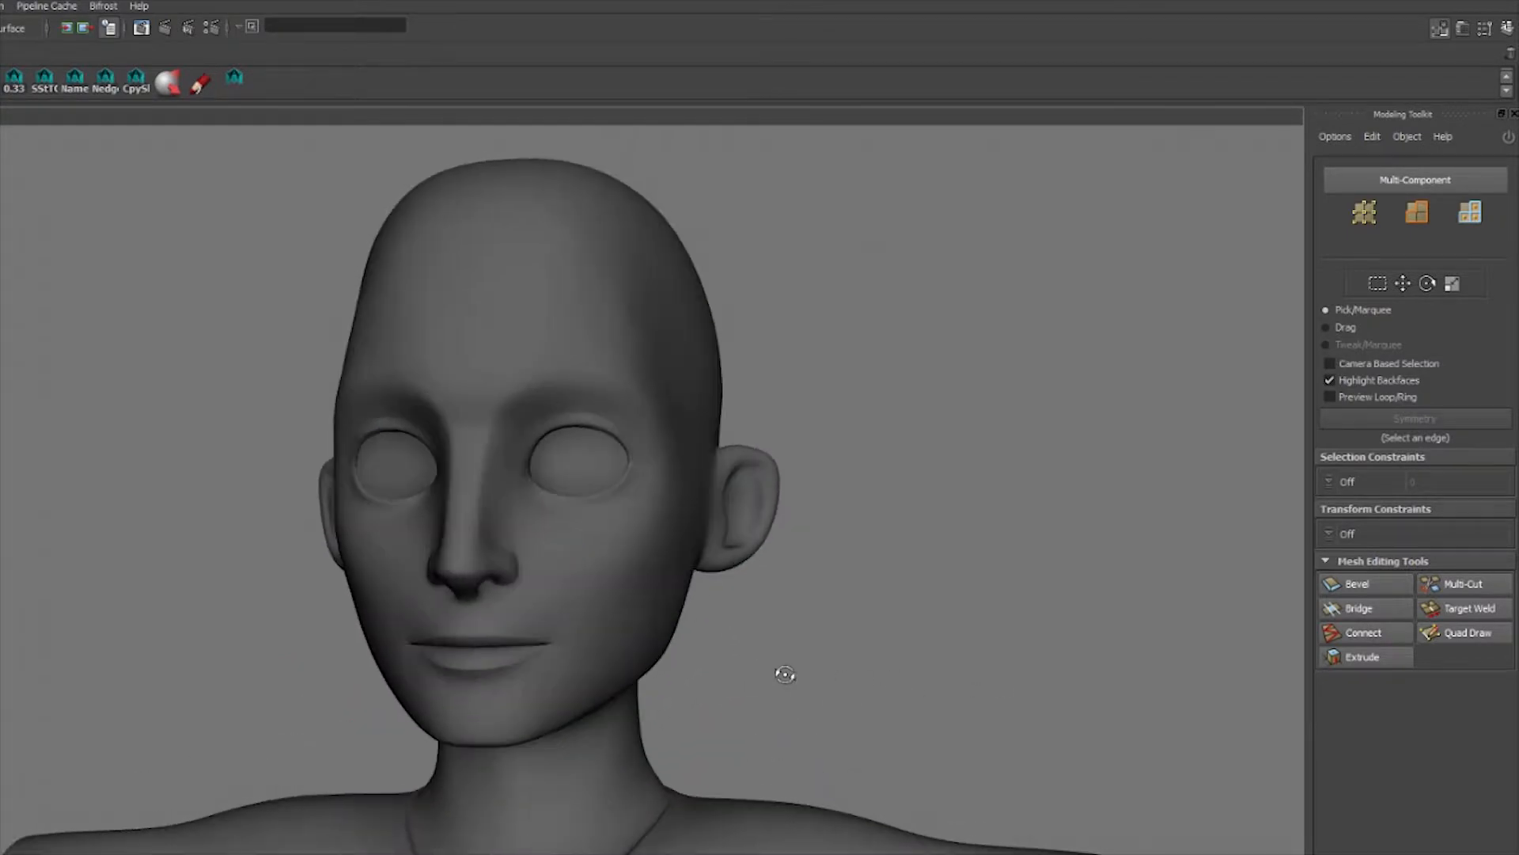
alt+drag(535, 641, 474, 649)
alt+right_drag(475, 649, 407, 657)
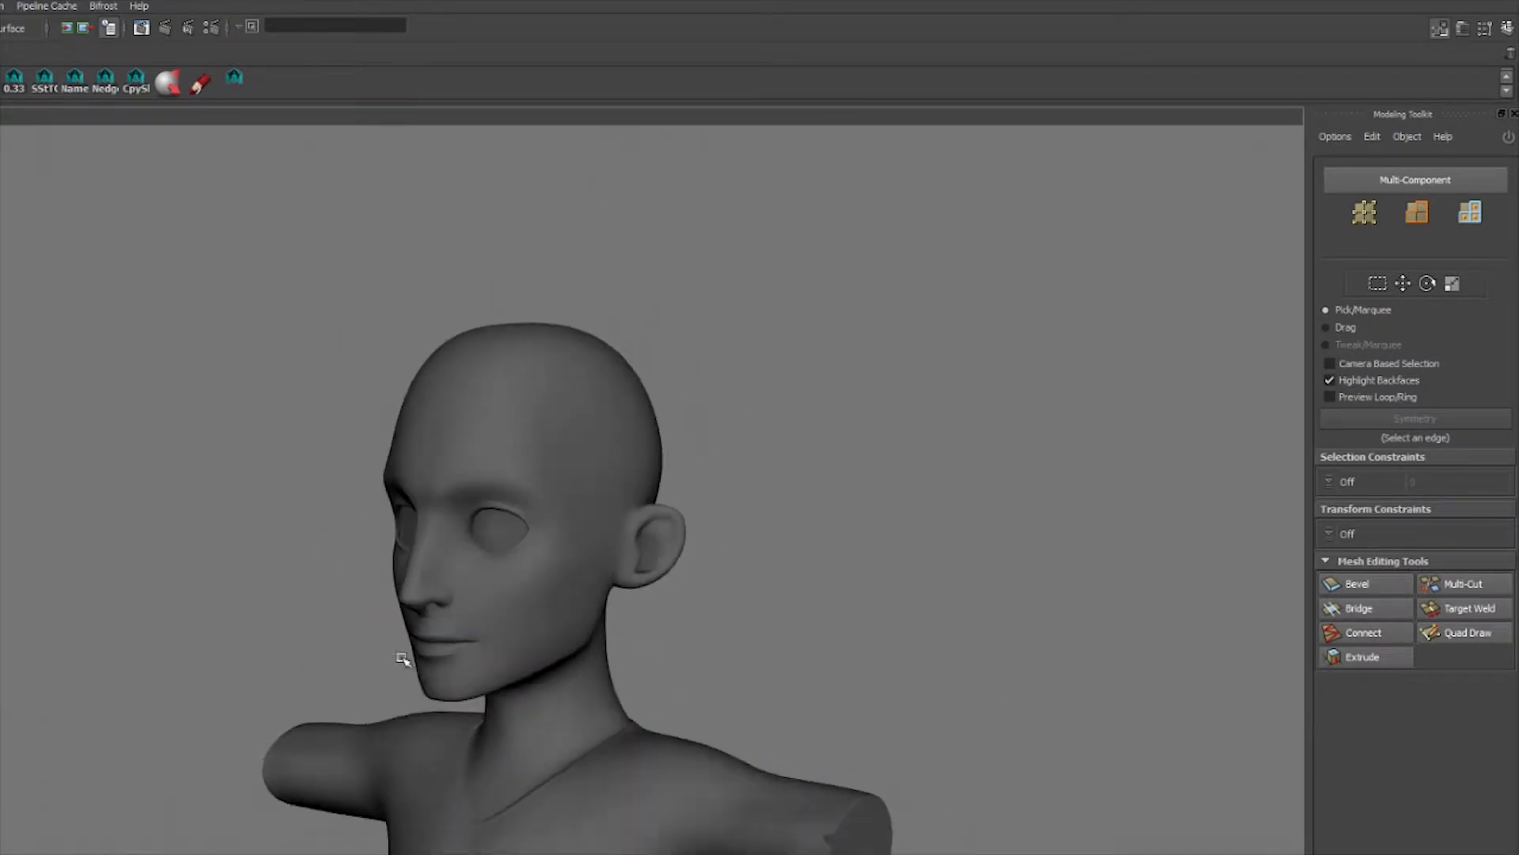
alt+drag(406, 658, 536, 643)
click(555, 630)
click(708, 652)
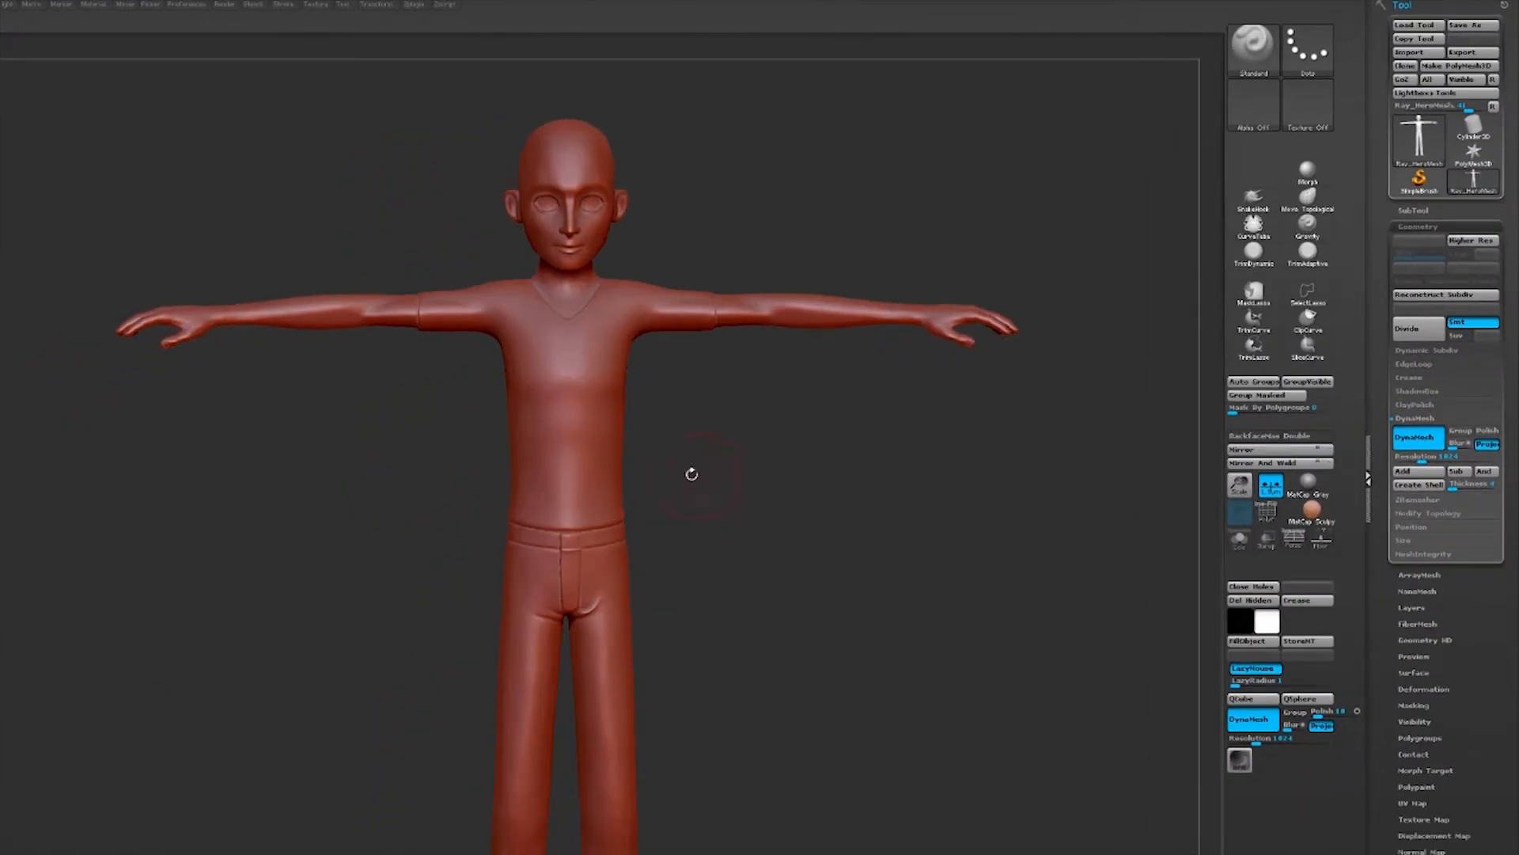
Switch to ZBrush and inspect the full character's mesh density with the polyframe display temporarily on
key(shift+f)
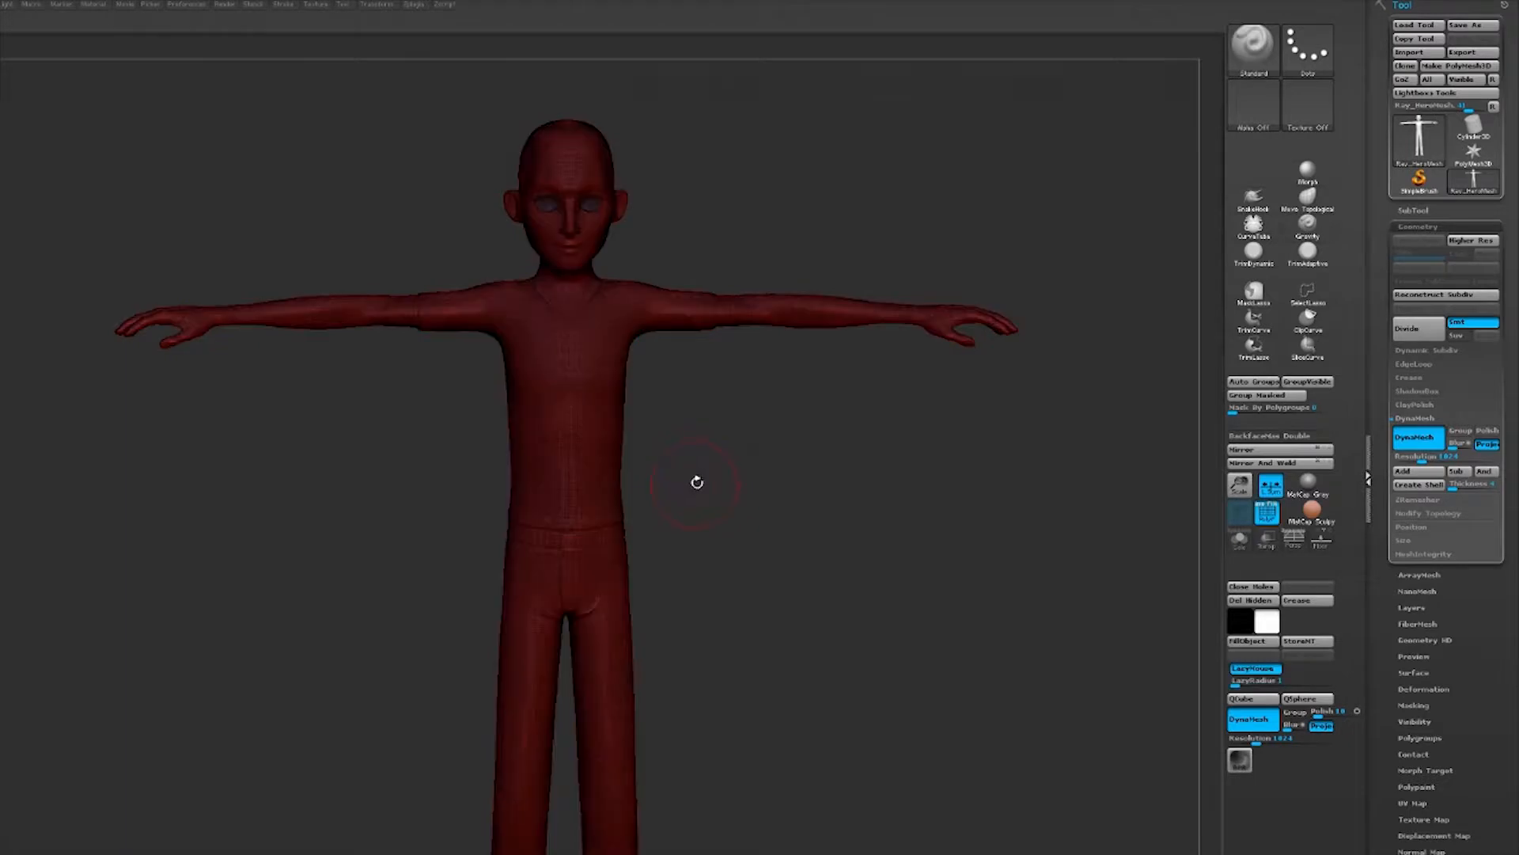
alt+drag(672, 414, 756, 411)
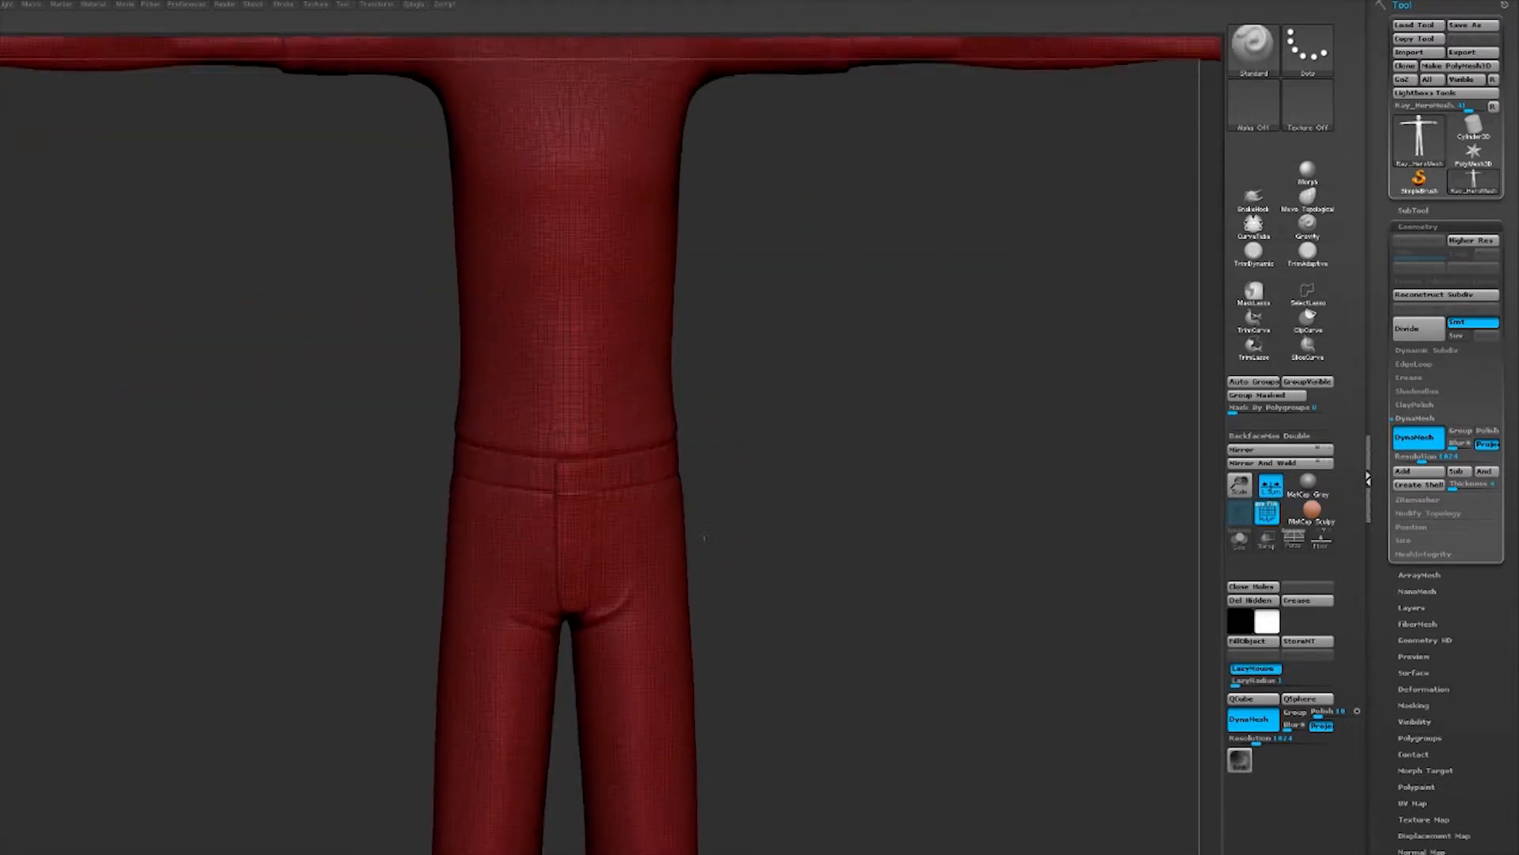
mouse_move(807, 237)
alt+mouse_down()
mouse_move(766, 423)
mouse_move(755, 573)
mouse_move(720, 533)
alt+mouse_up()
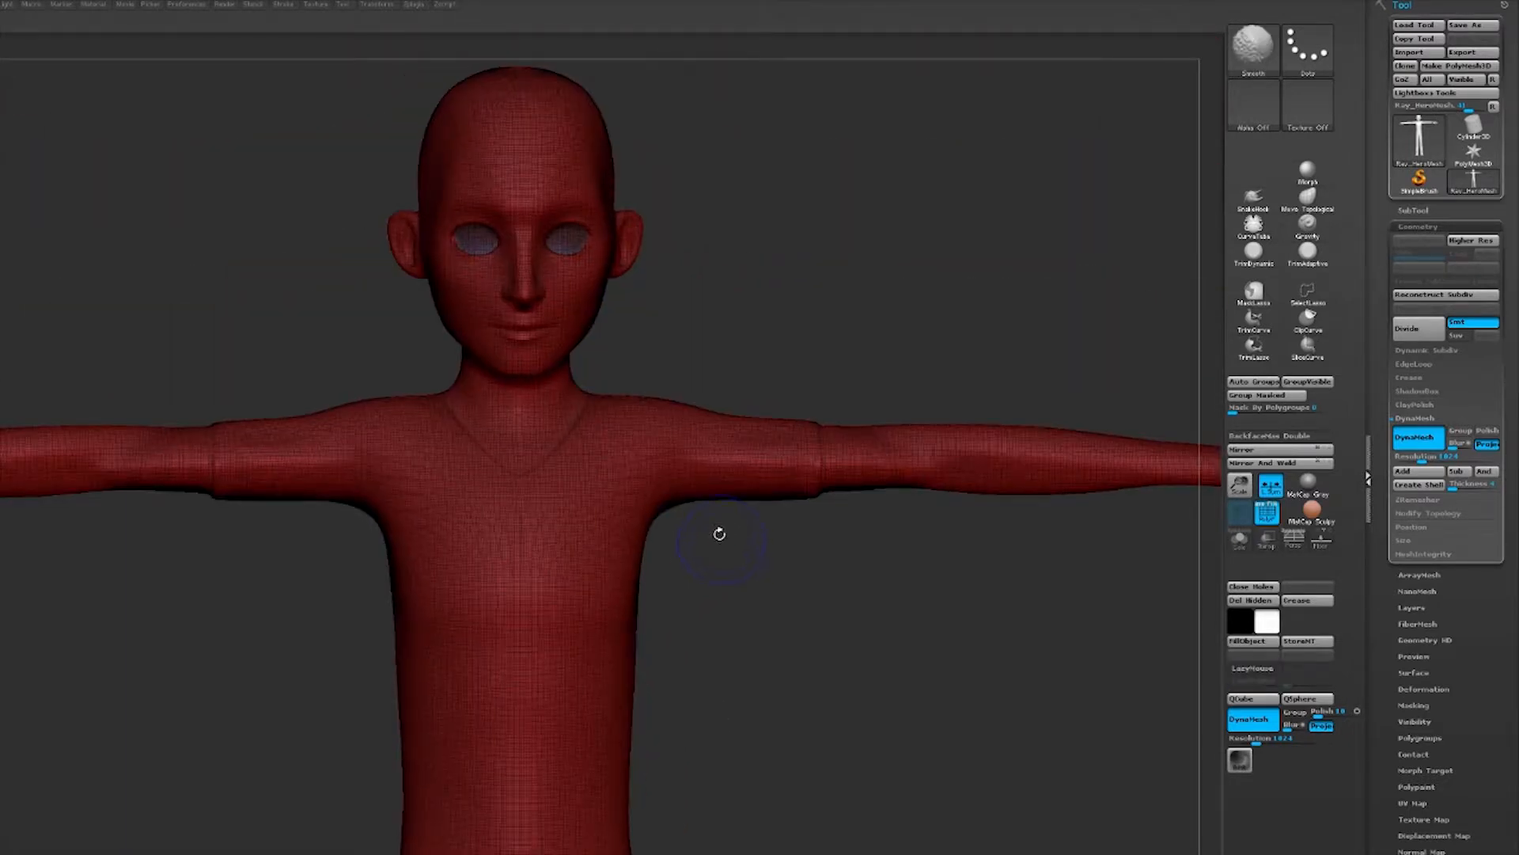
key(shift+f)
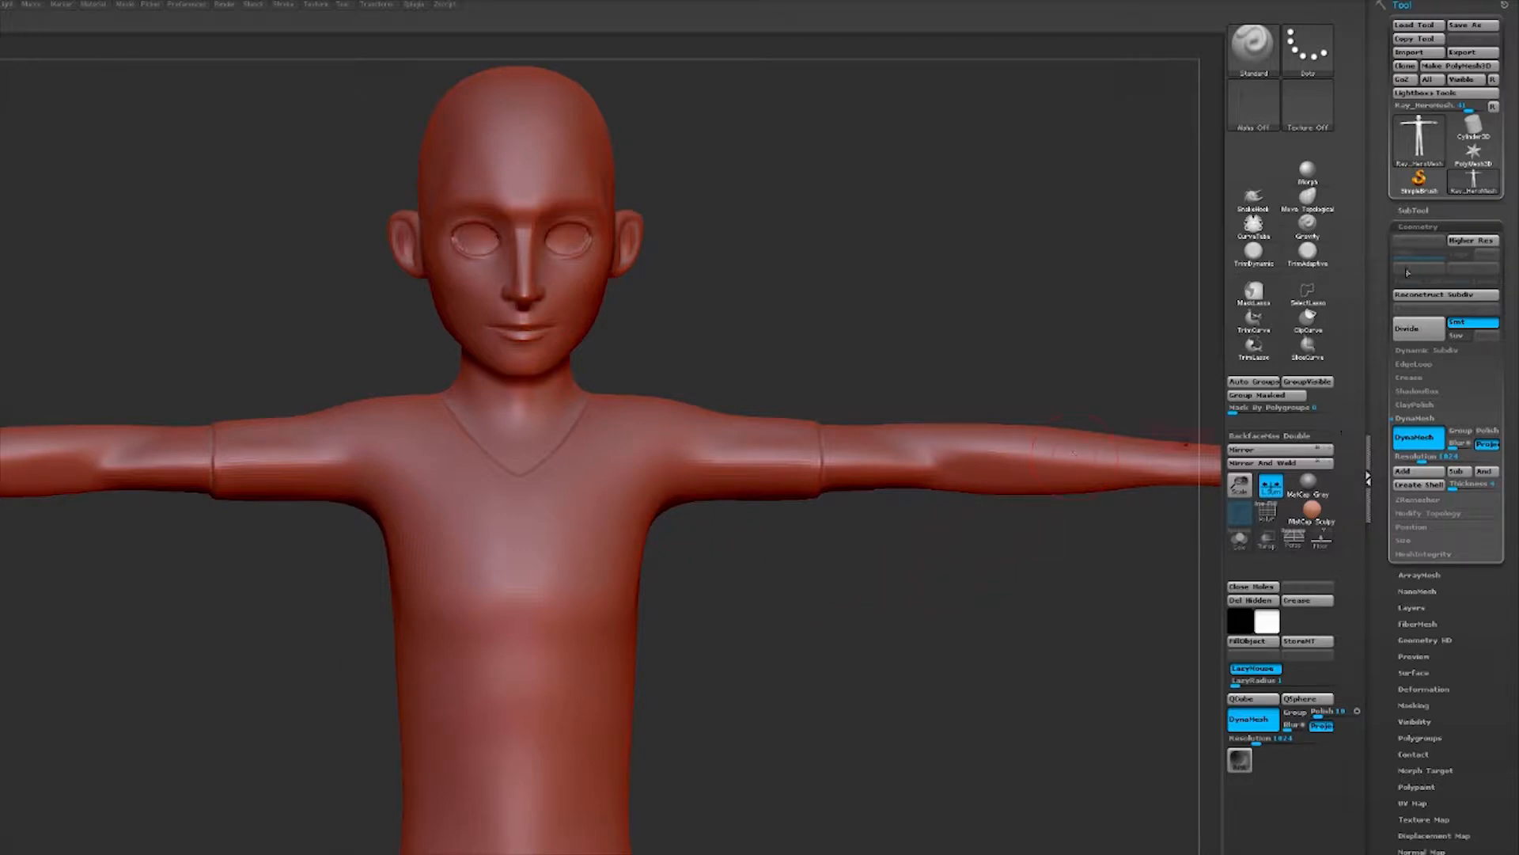
Open the Decimation Master options and review the character's upper body before reducing it
drag(282, 228, 263, 202)
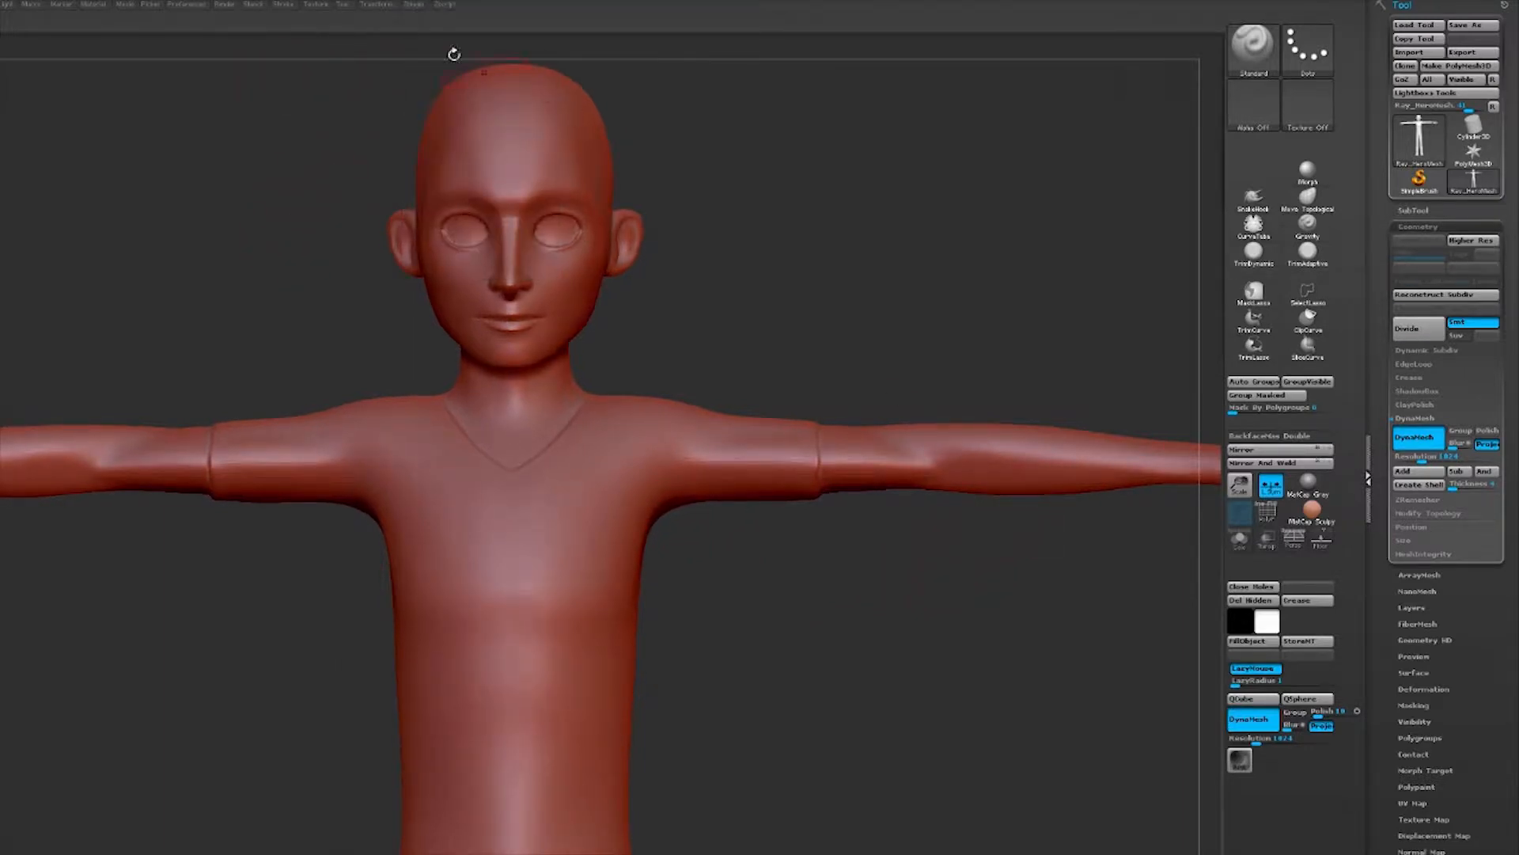
click(418, 5)
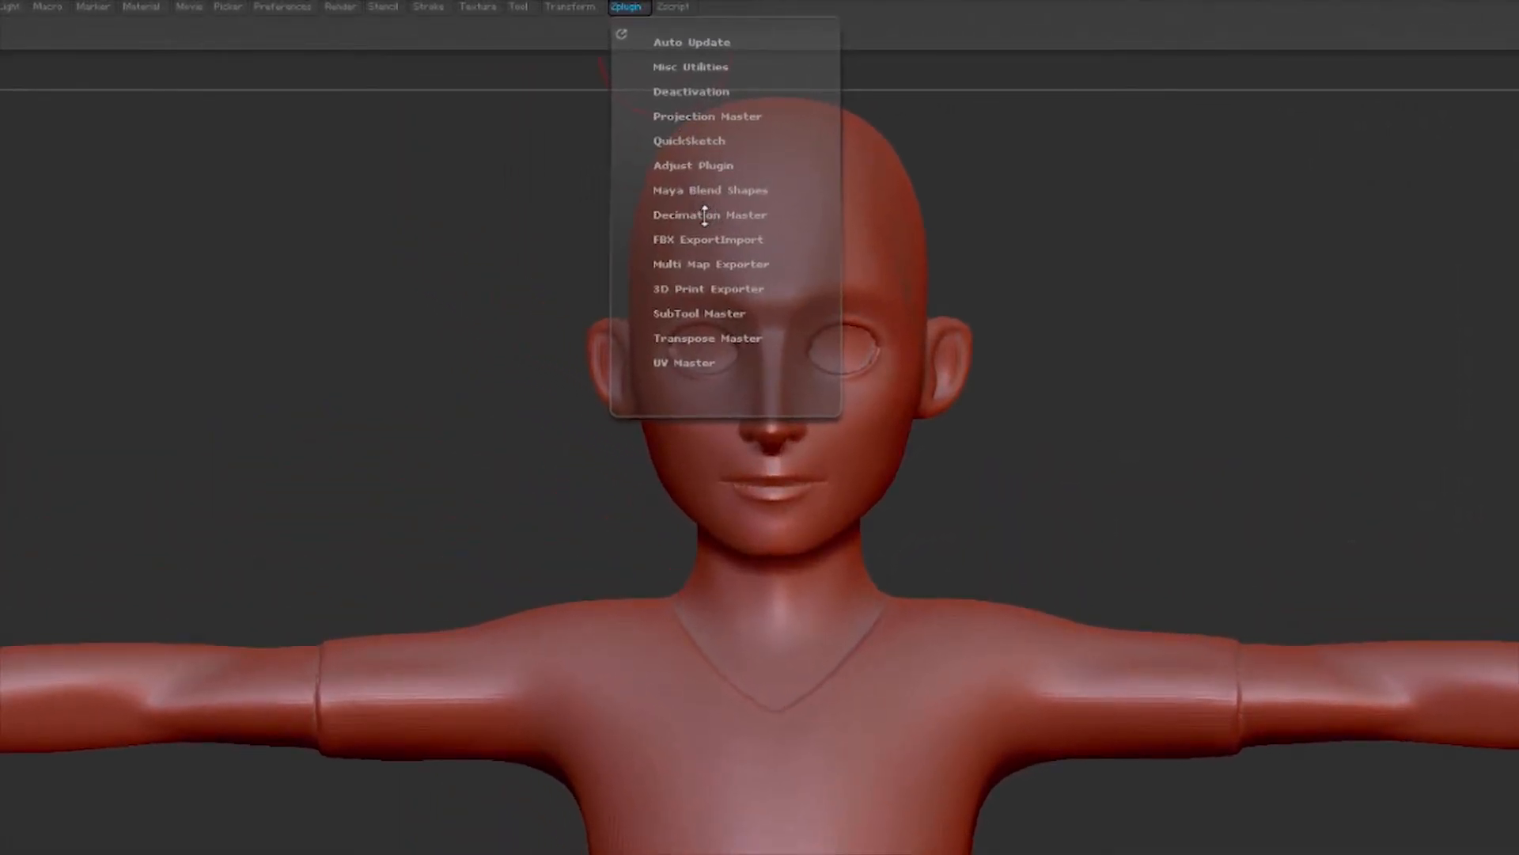
click(705, 215)
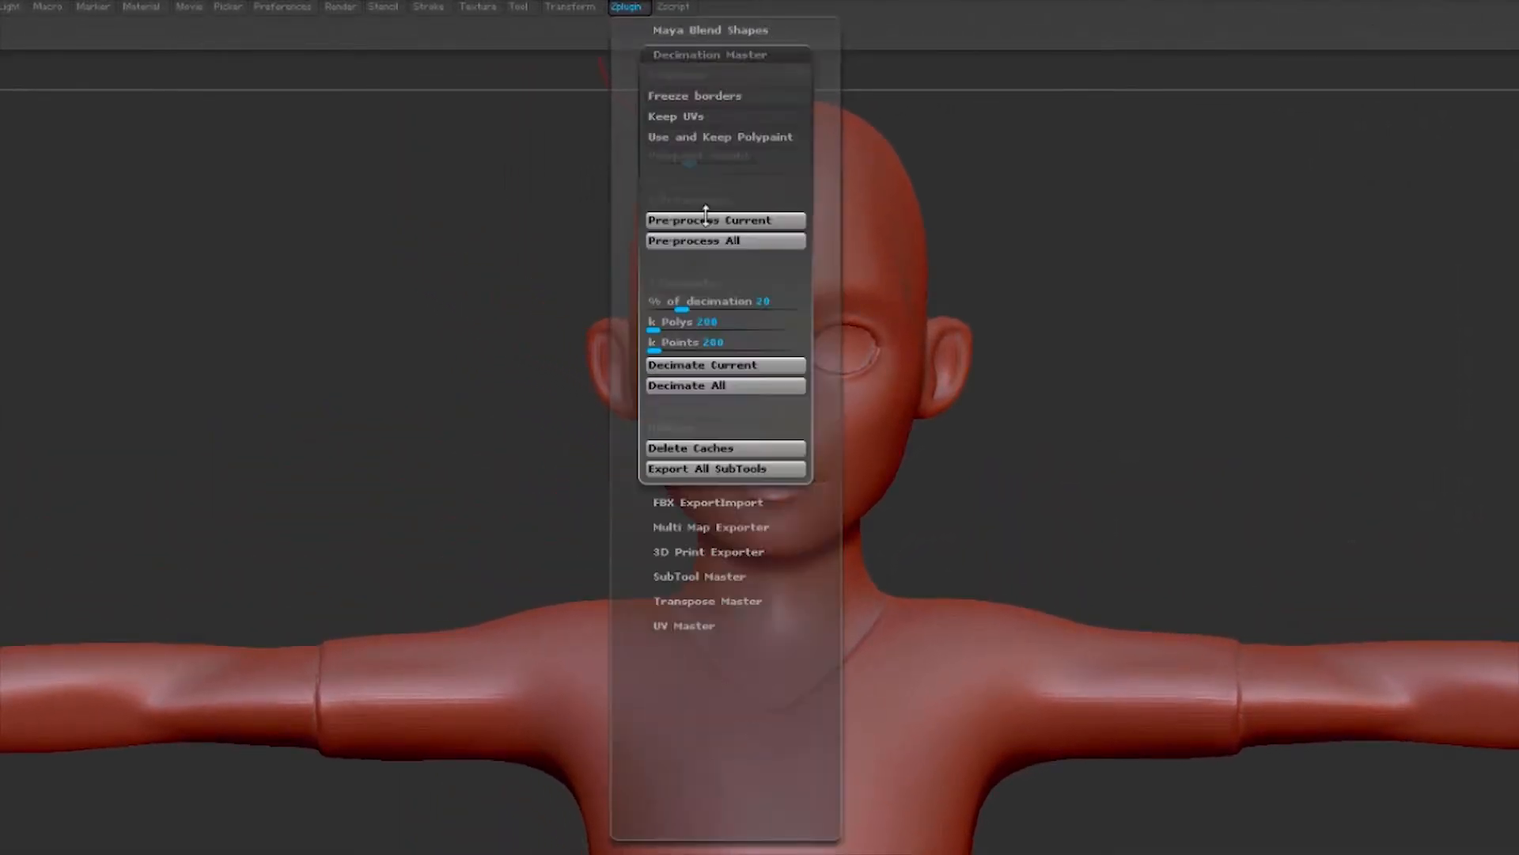
click(707, 109)
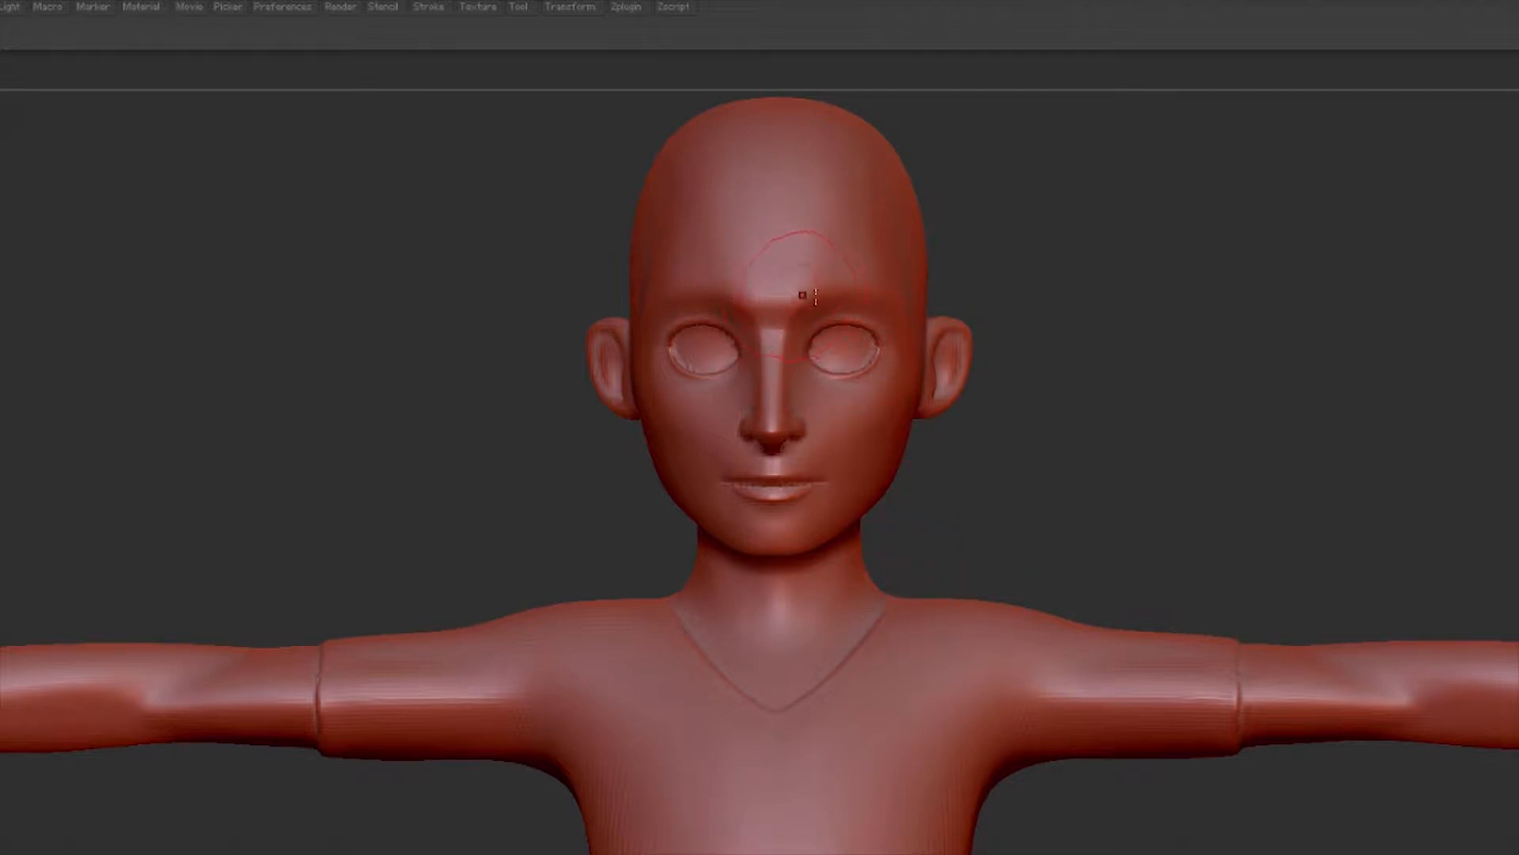
drag(1000, 508, 908, 373)
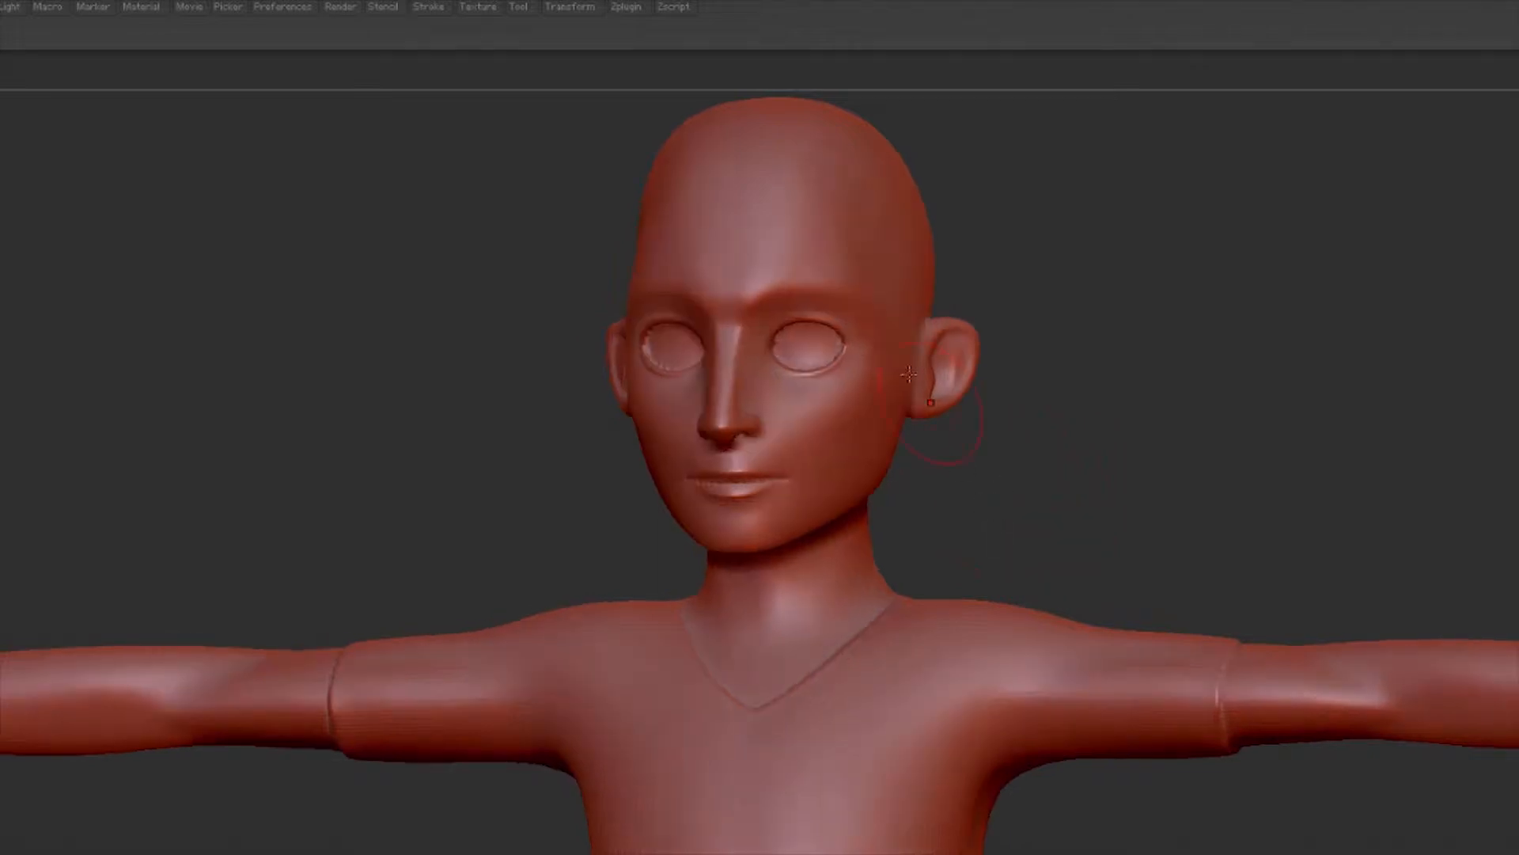
Decimate the current subtool at 20% with Decimation Master, undo it, and return to the decimation options
click(626, 8)
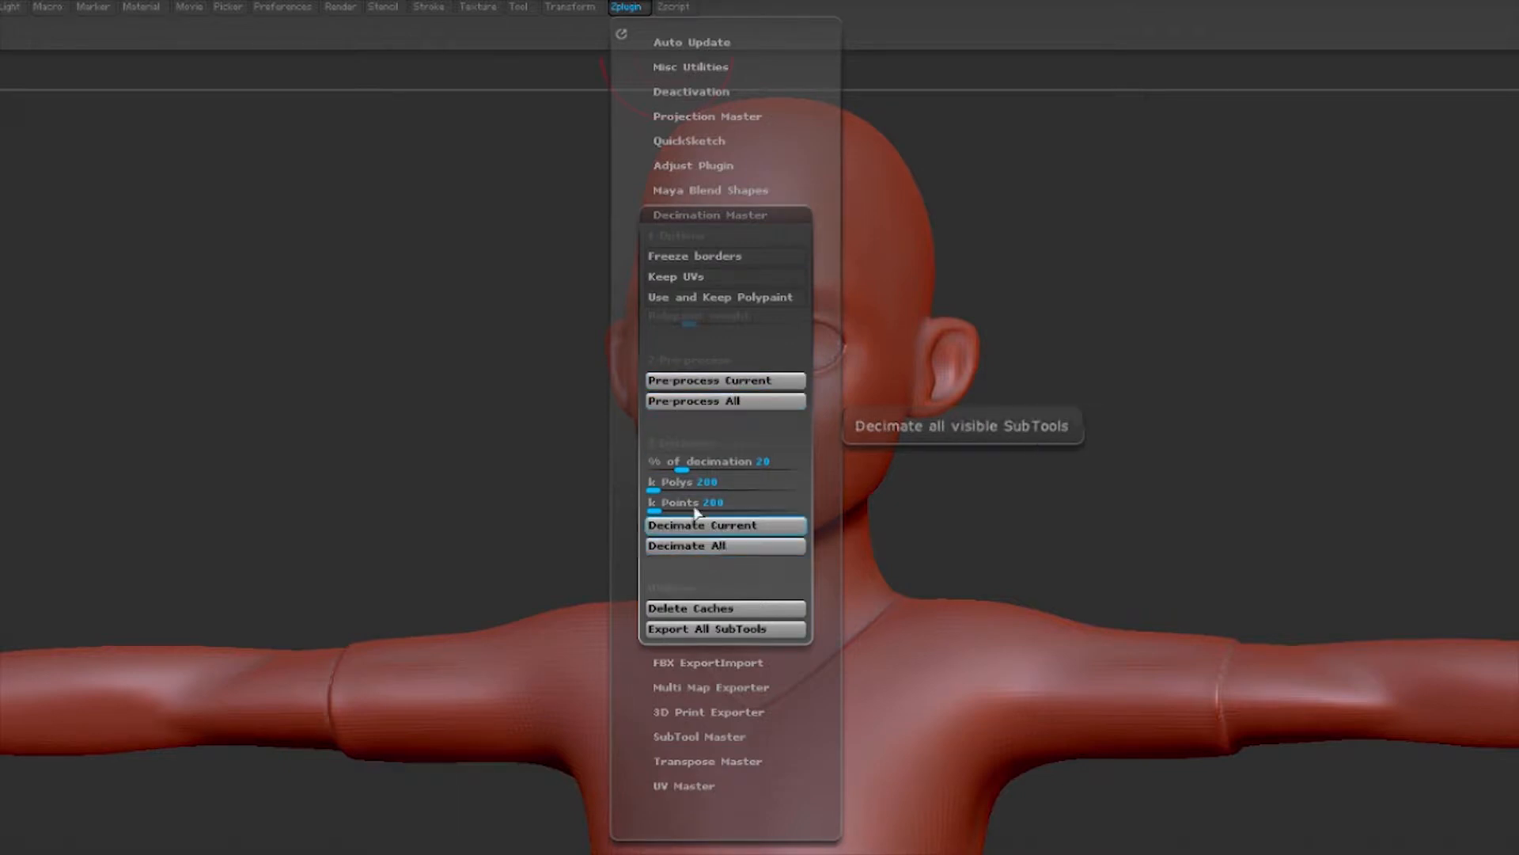
click(662, 486)
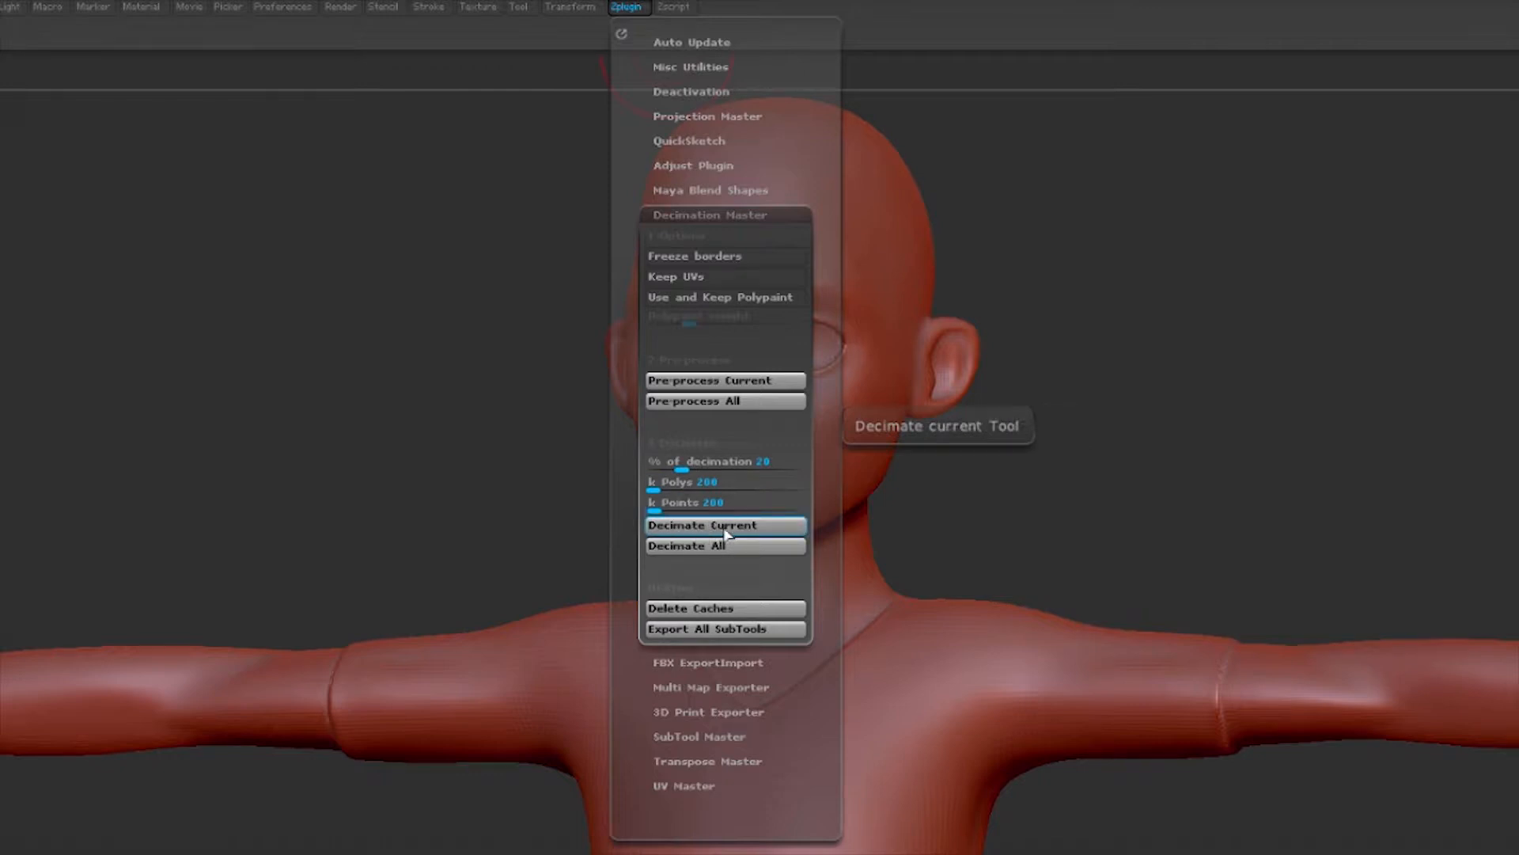
click(749, 527)
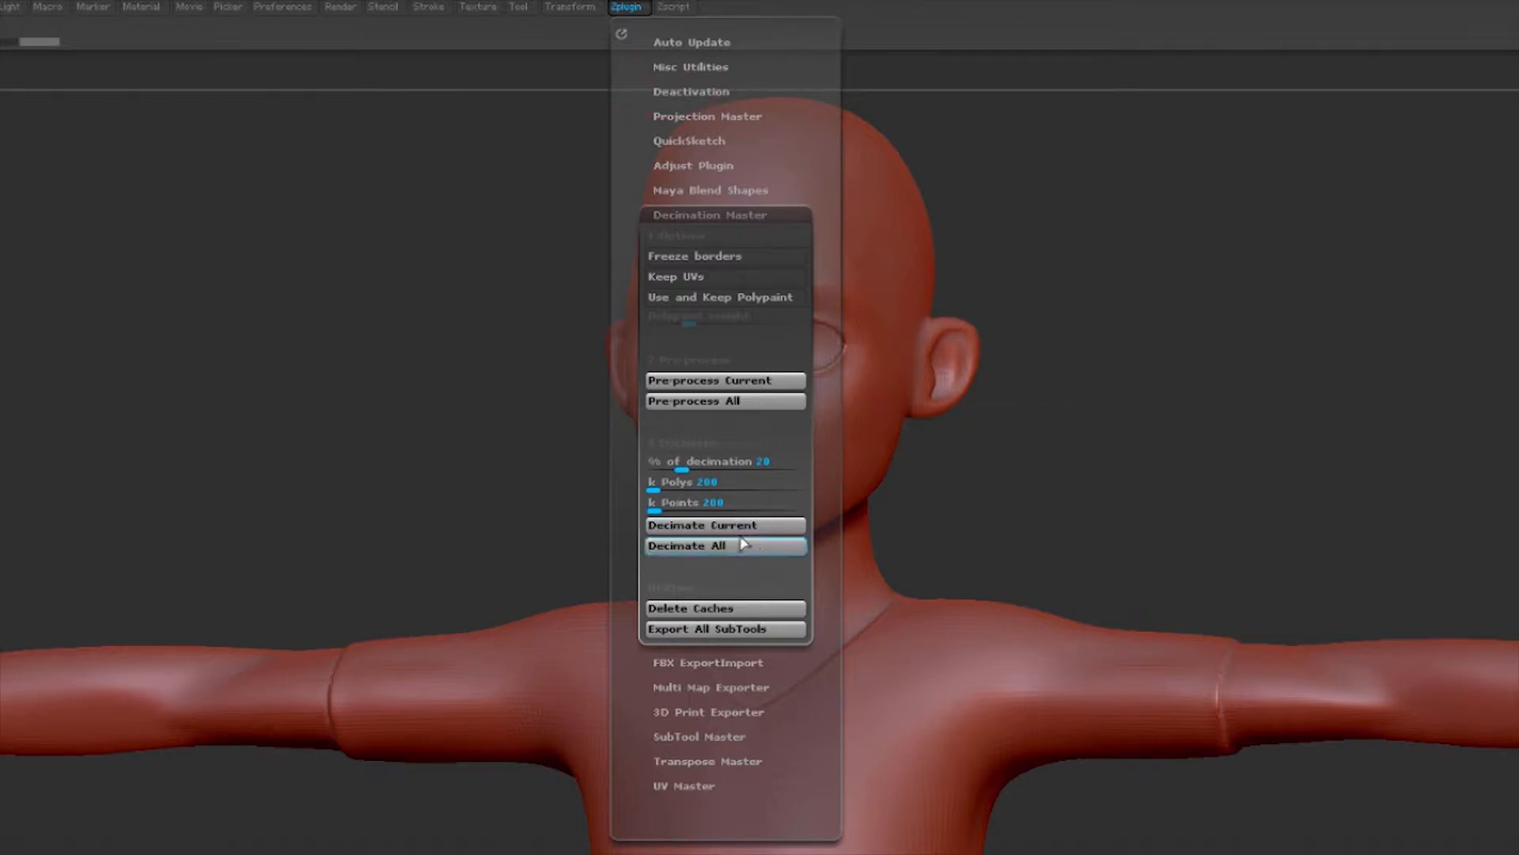
drag(1148, 835, 937, 756)
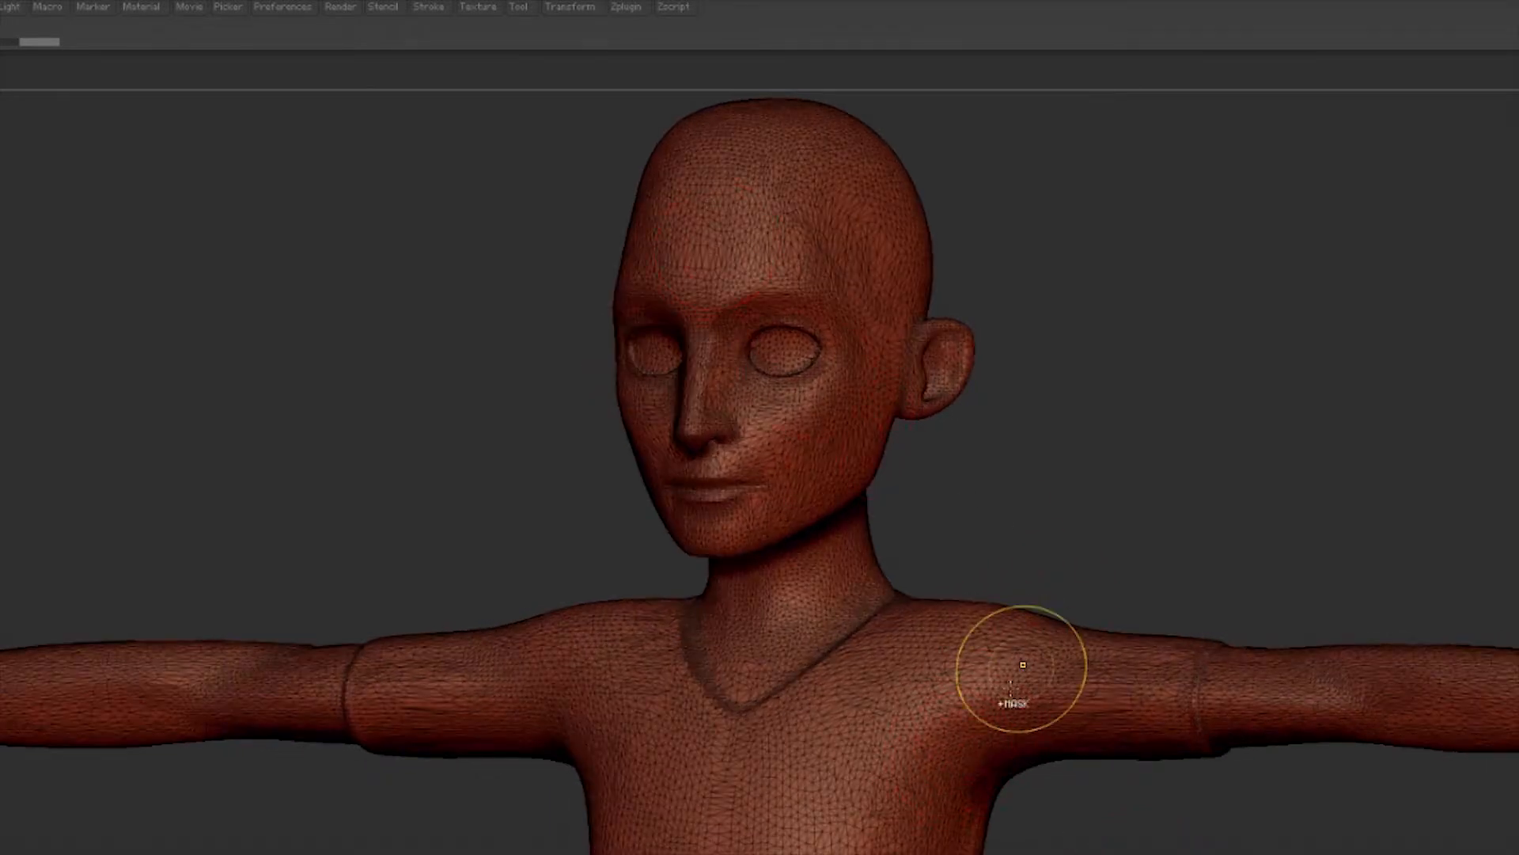
key(ctrl+z)
click(626, 8)
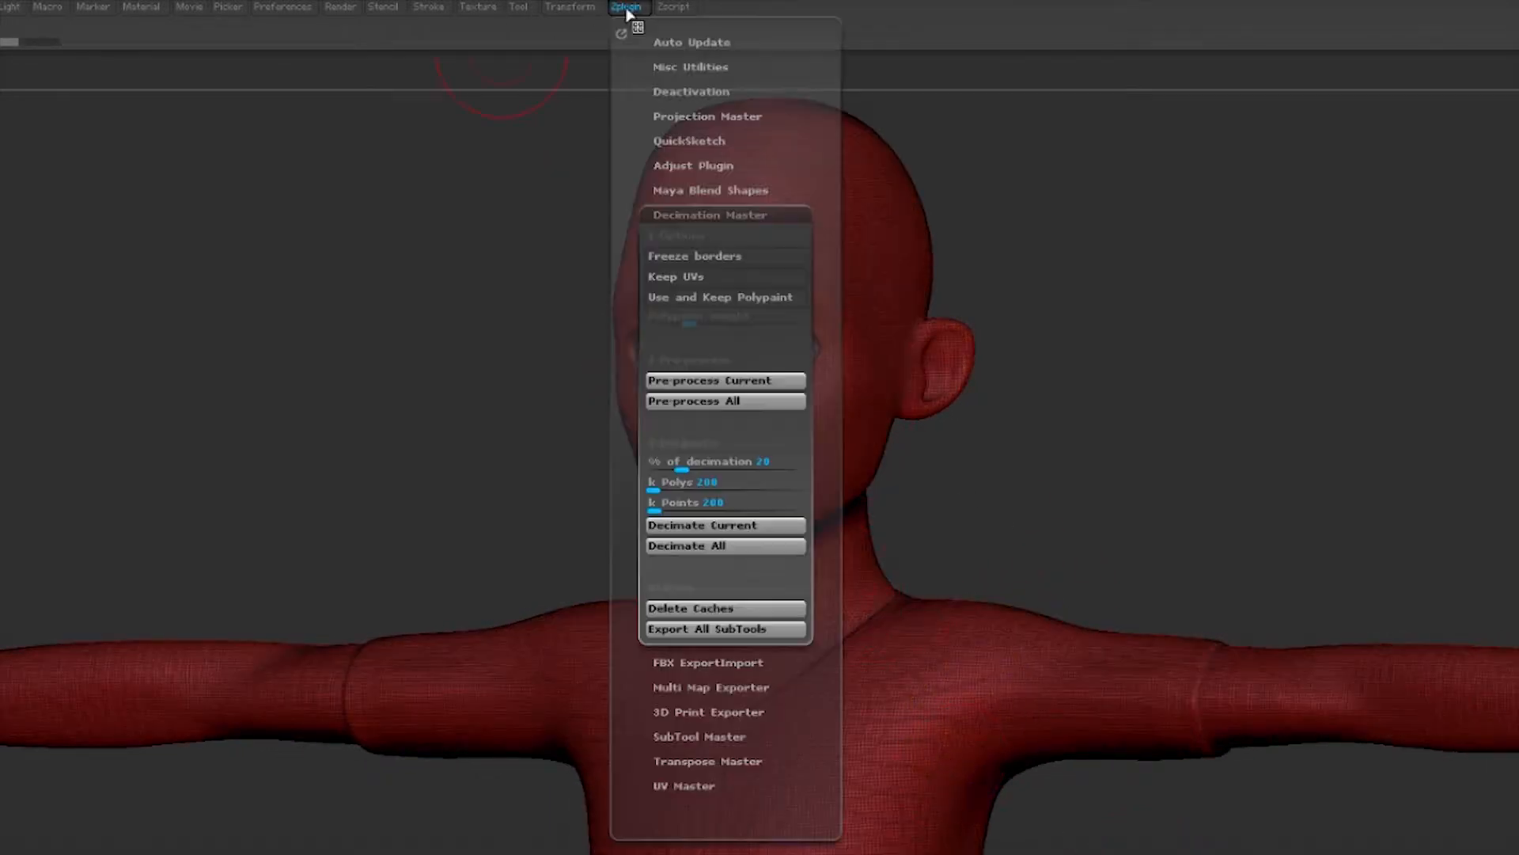
click(722, 526)
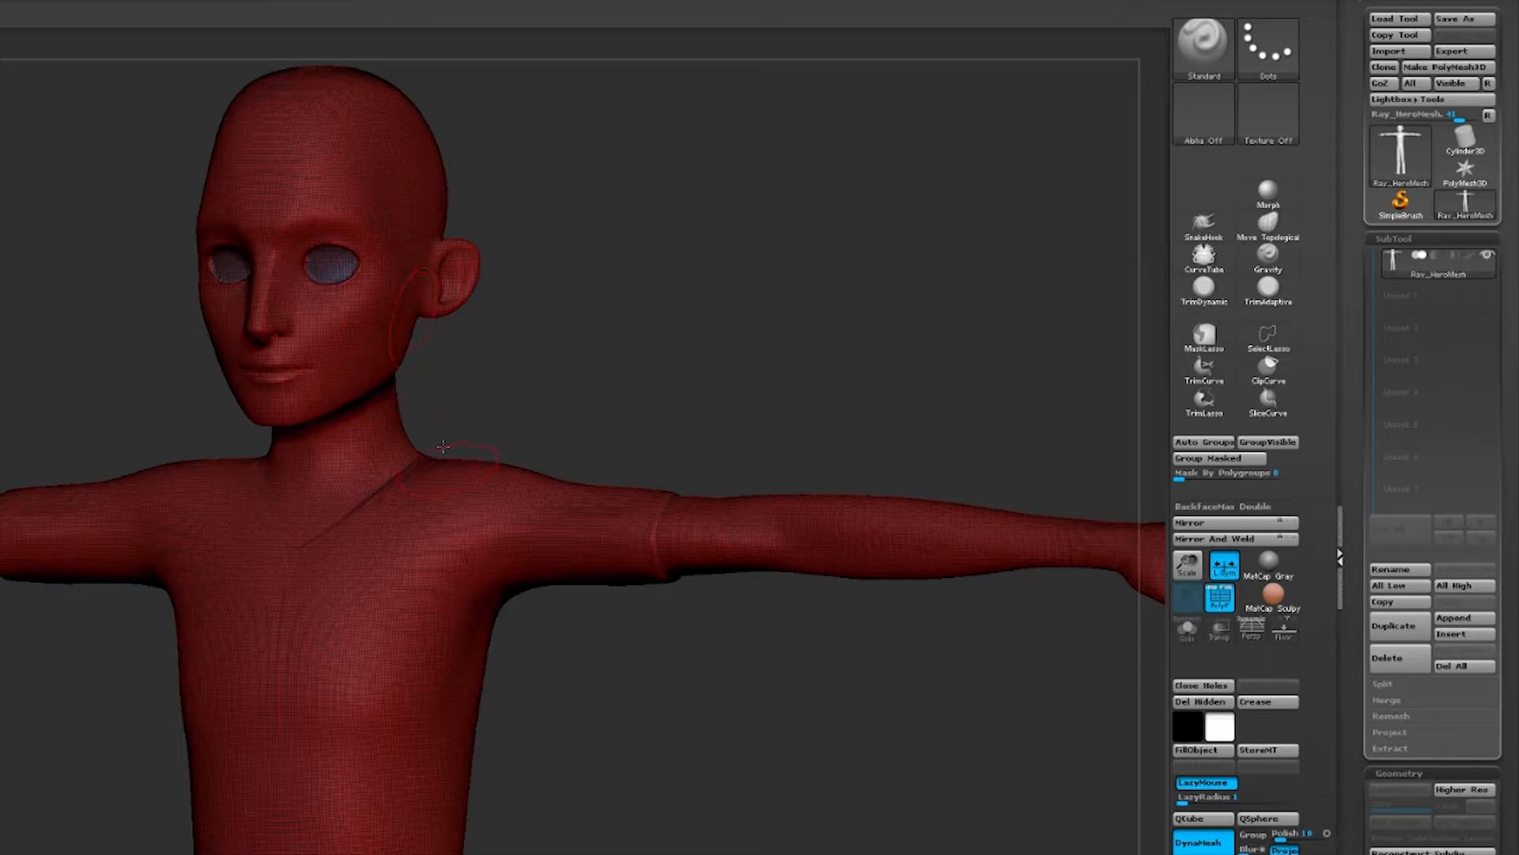
Decimate the current subtool at 20% with Decimation Master and check its polygon count
click(210, 8)
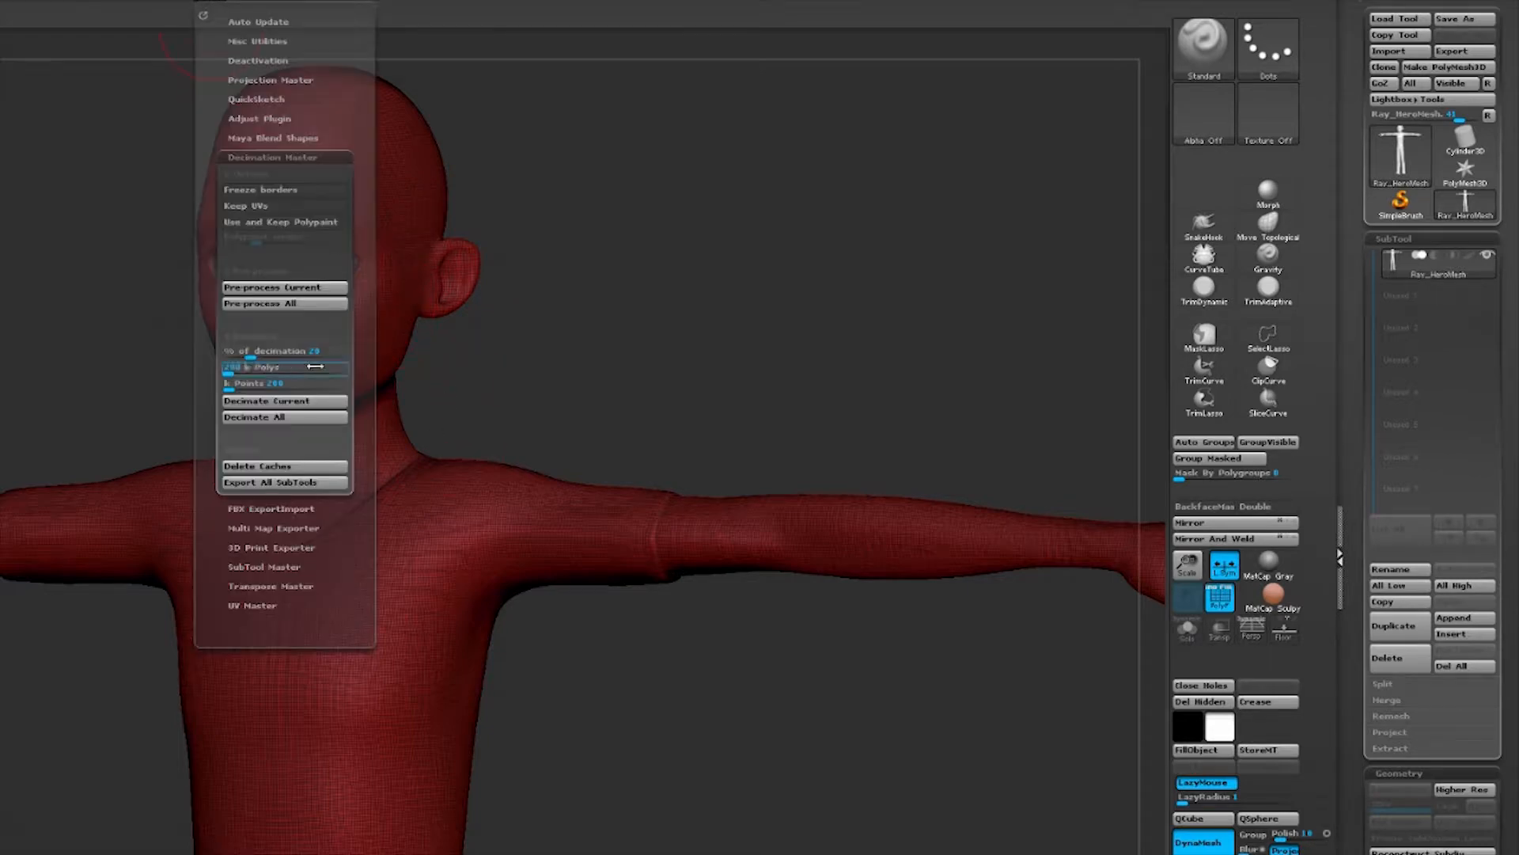
click(287, 408)
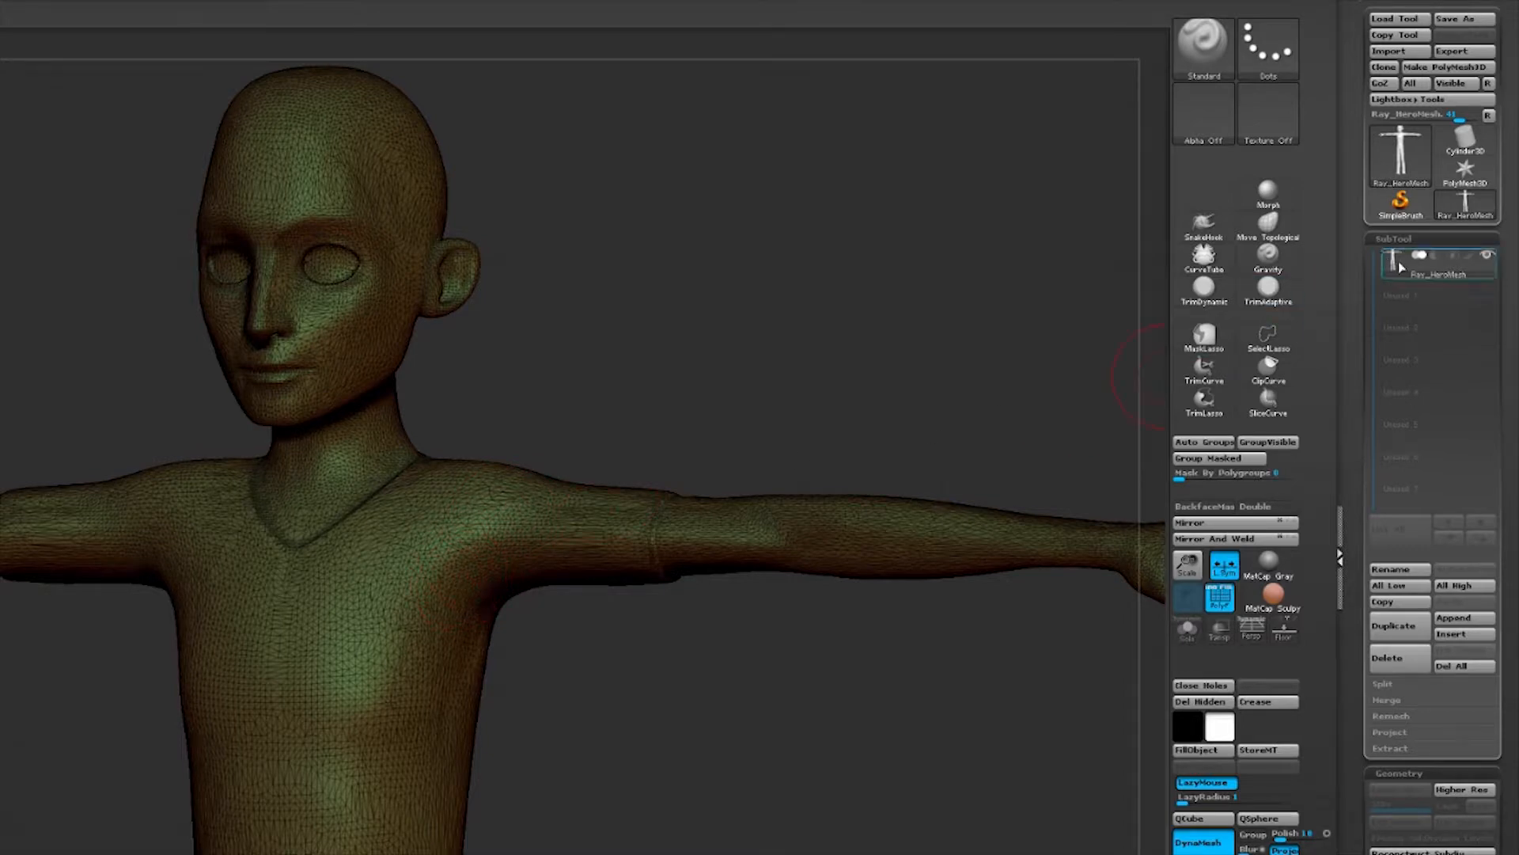
mouse_move(1397, 265)
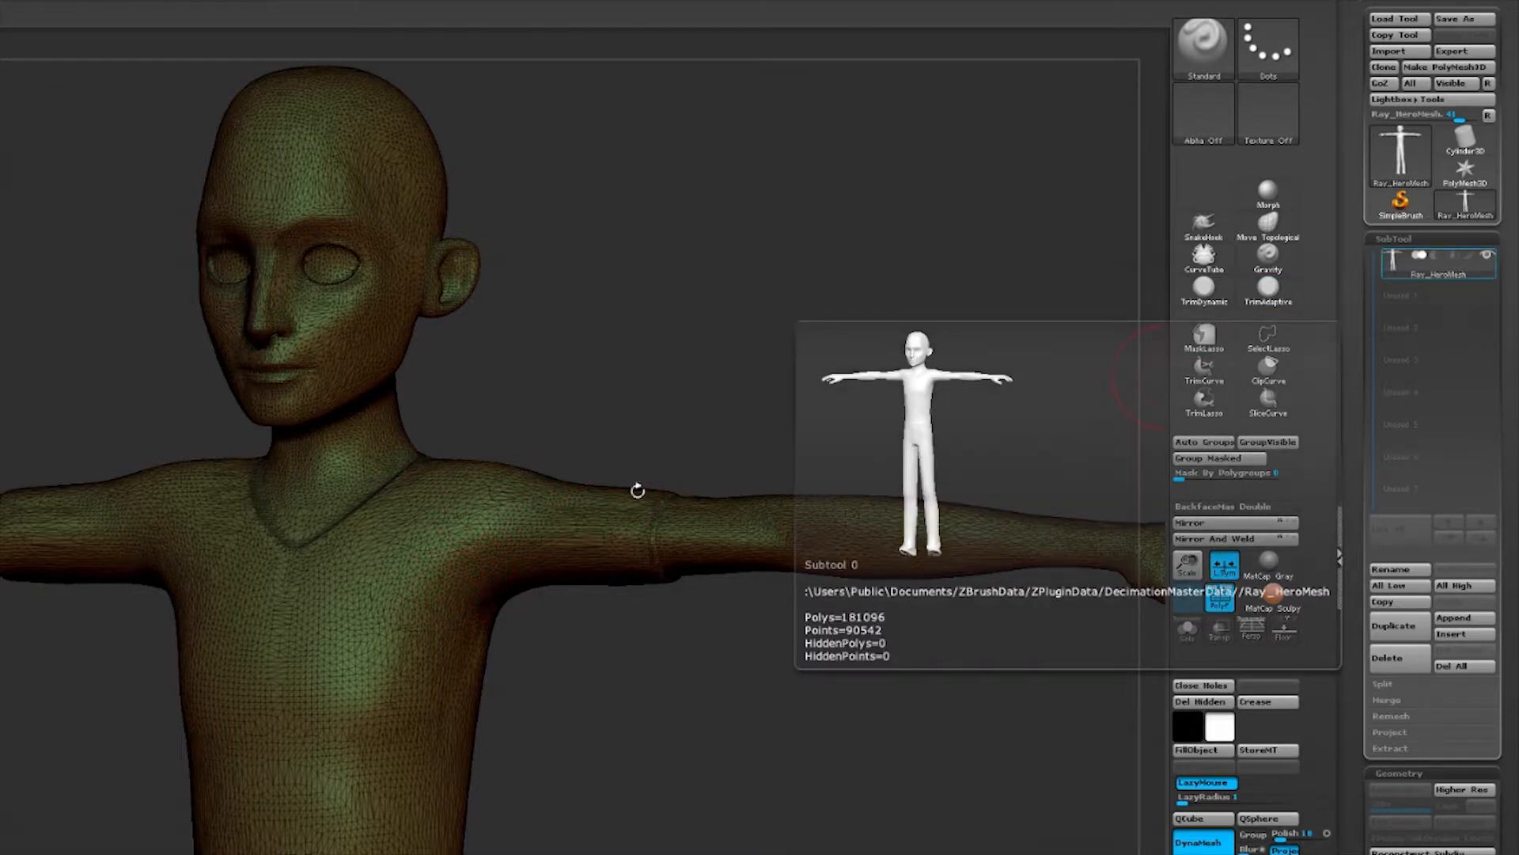
Compare the decimated surface with the polyframe display off and on, and undo the 20% decimation
key(shift+f)
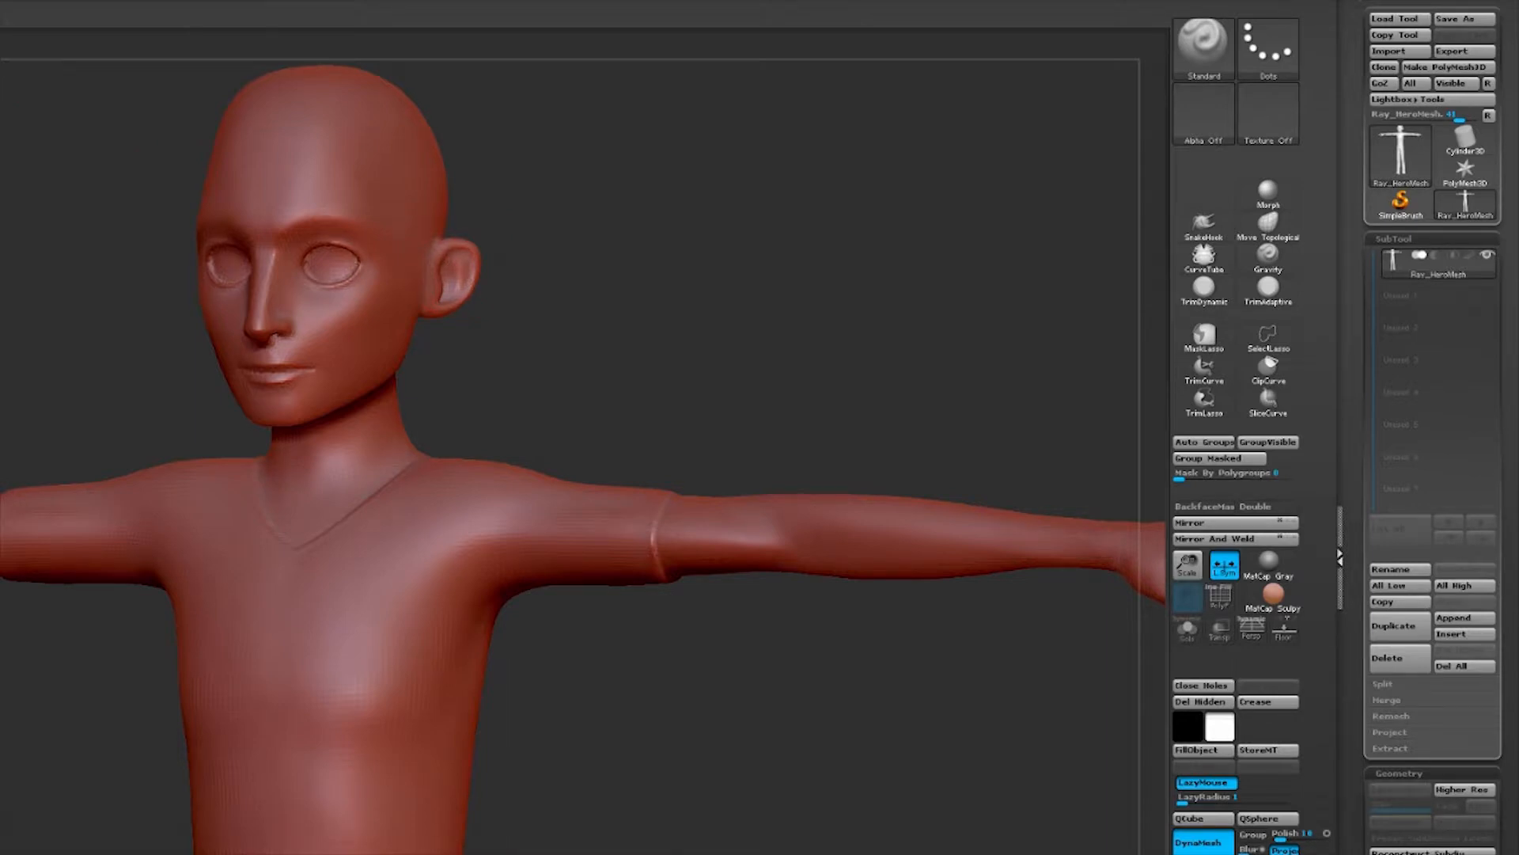
key(shift+f)
key(shift+f)
key(shift+f)
key(shift+f)
key(shift+f)
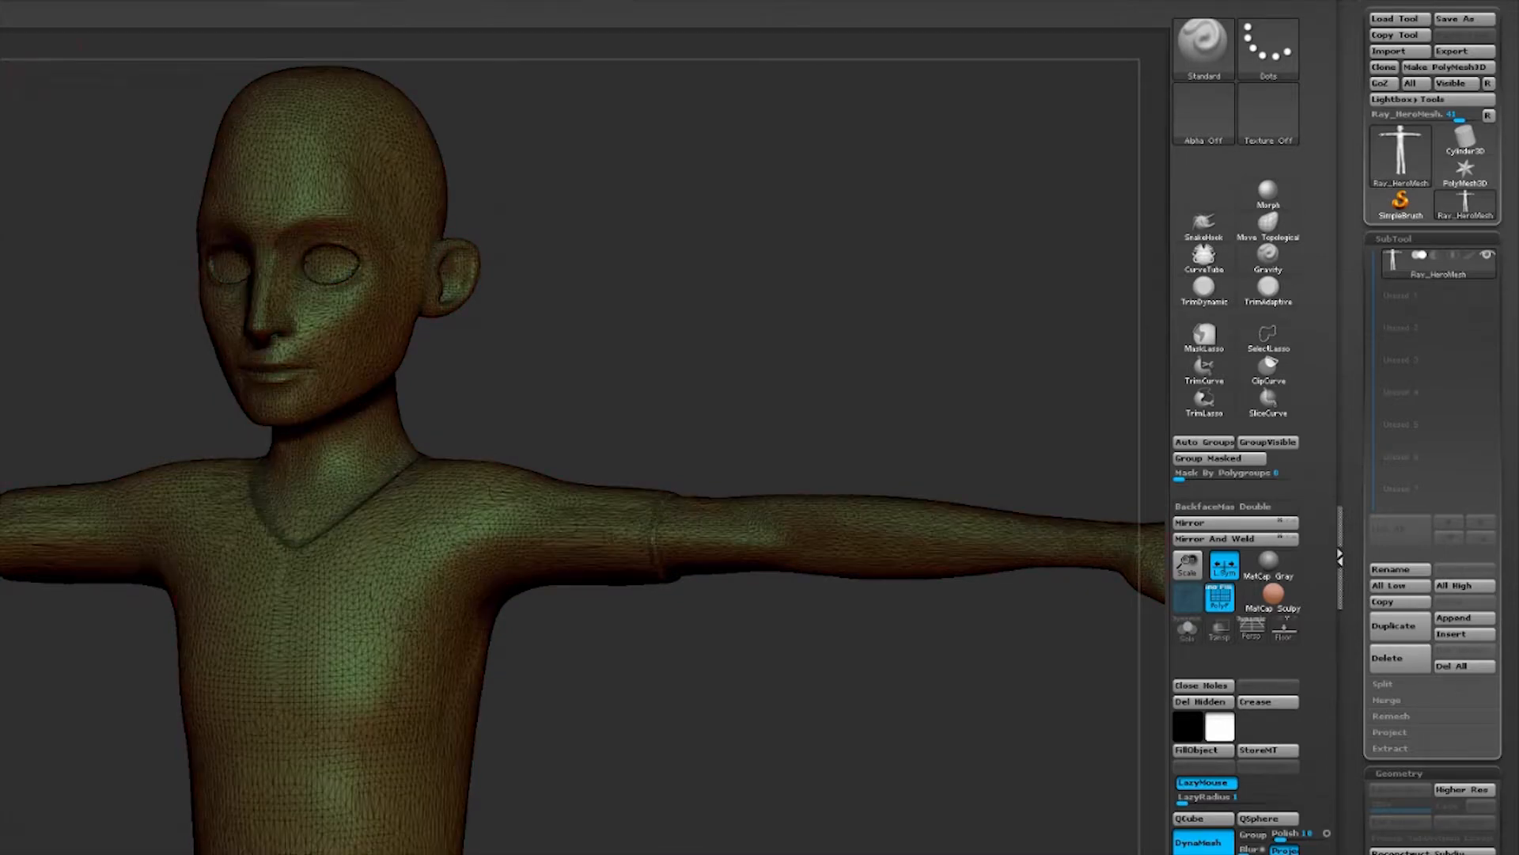
key(shift+f)
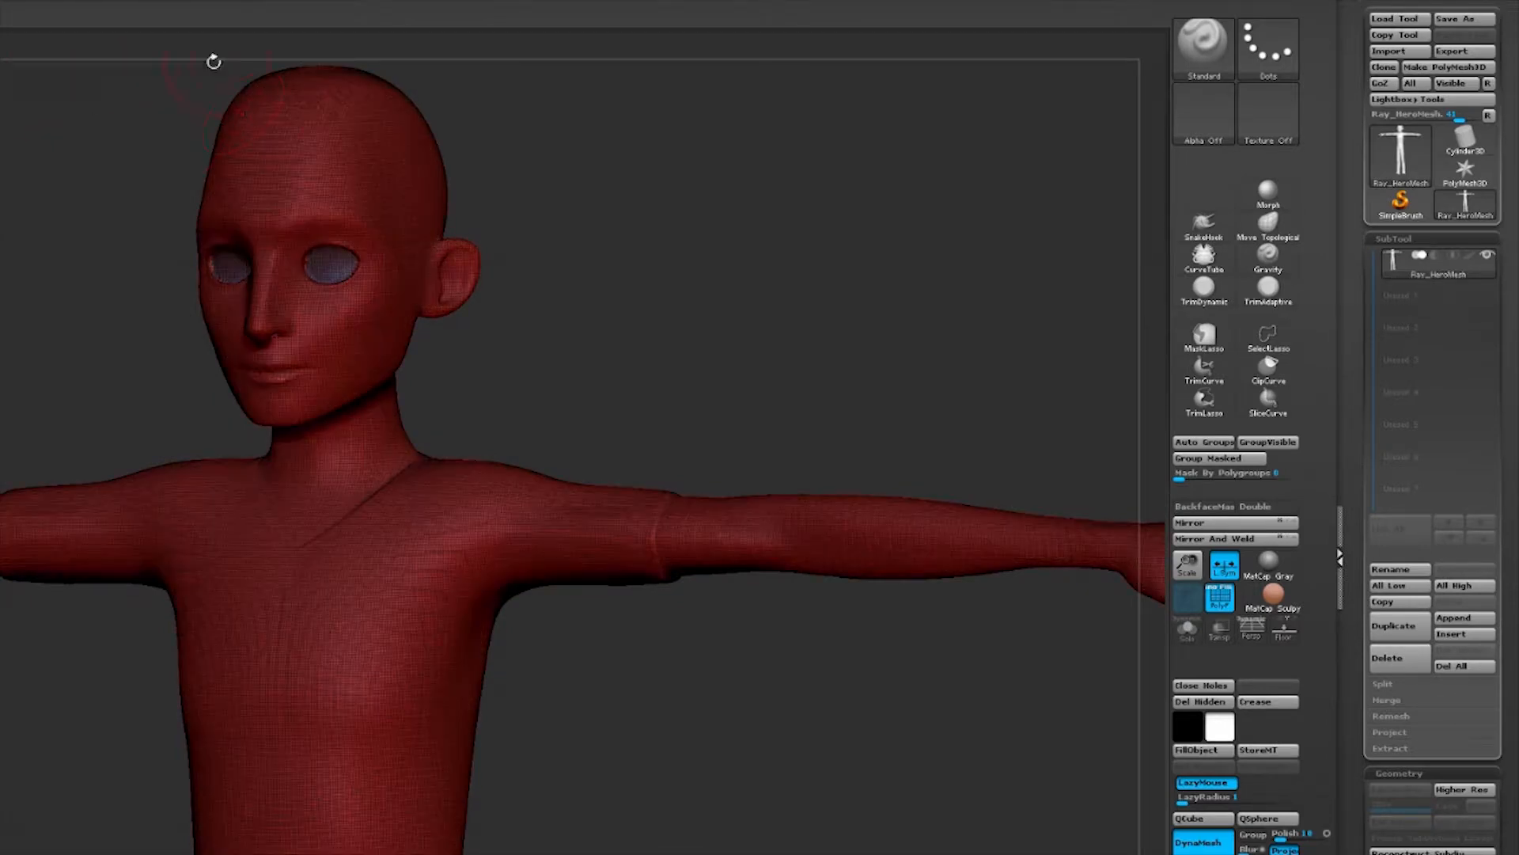
Decimate the current subtool at 10% with Decimation Master and turn off the polyframe display
click(207, 7)
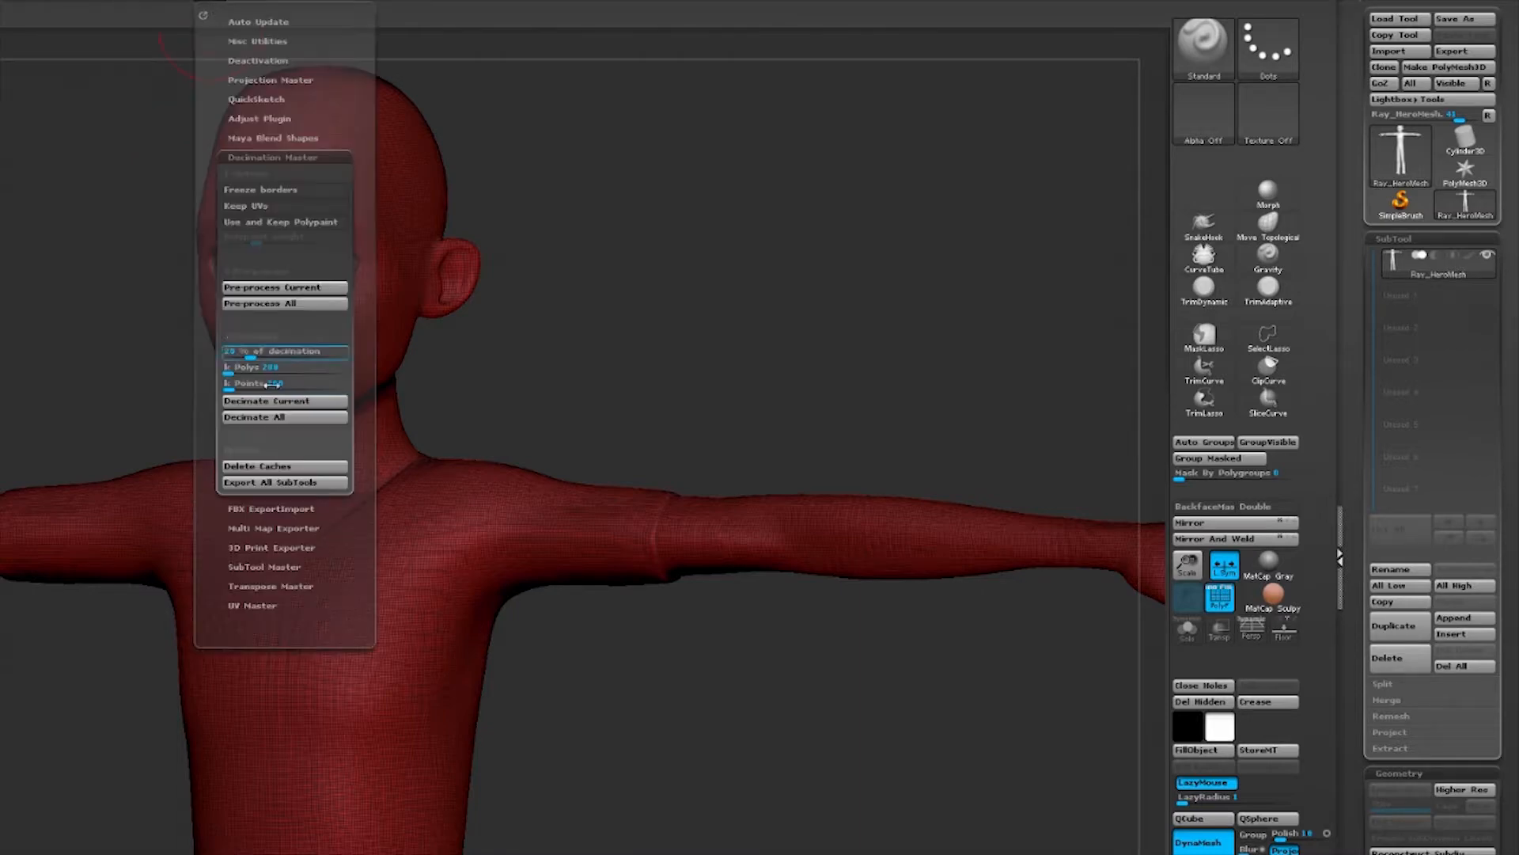
text(10)
key(Return)
click(282, 410)
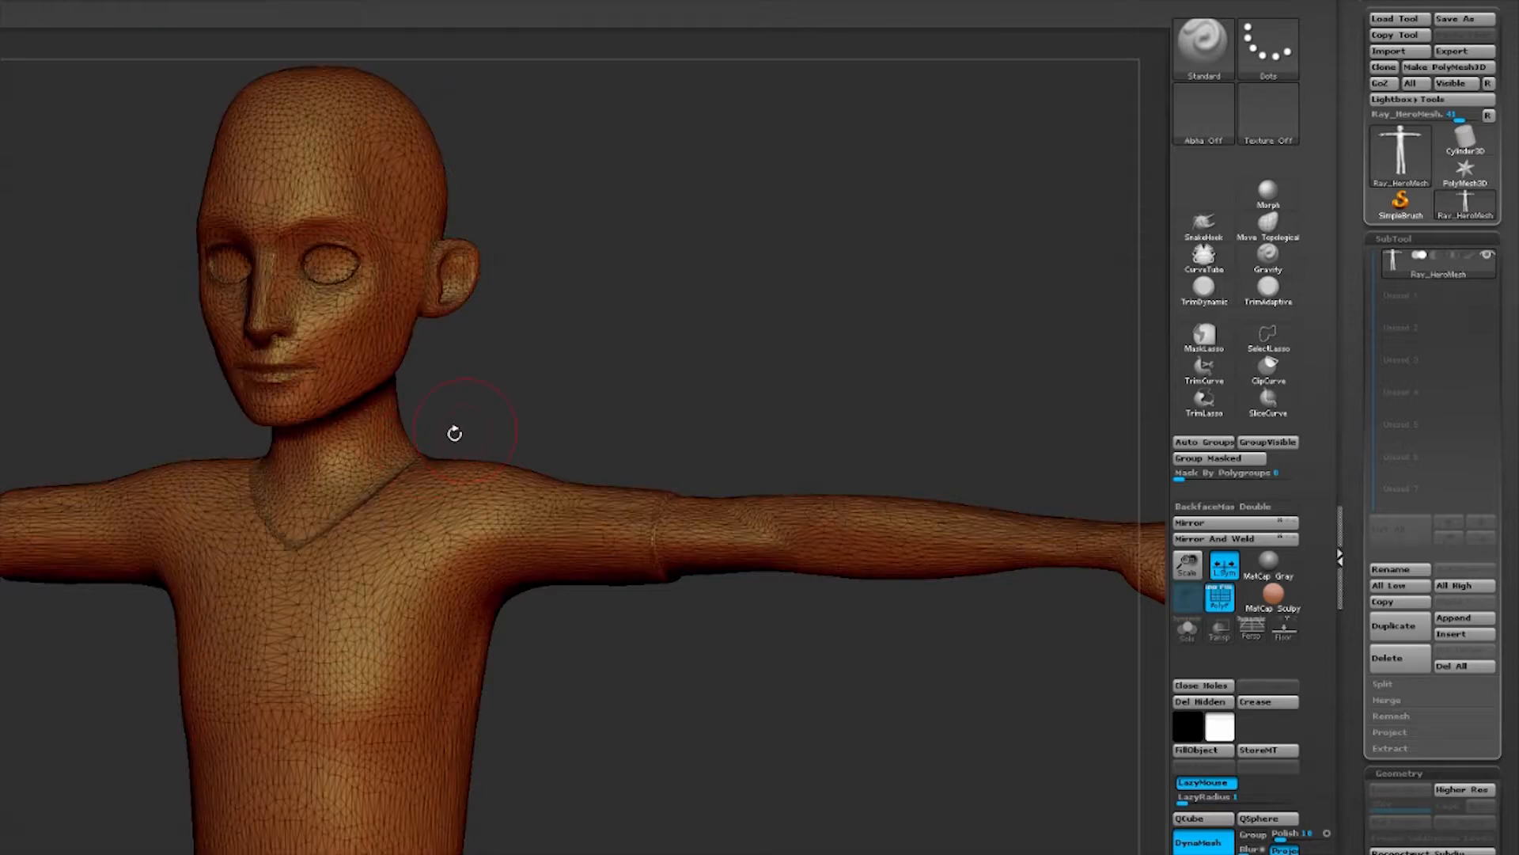
key(shift+f)
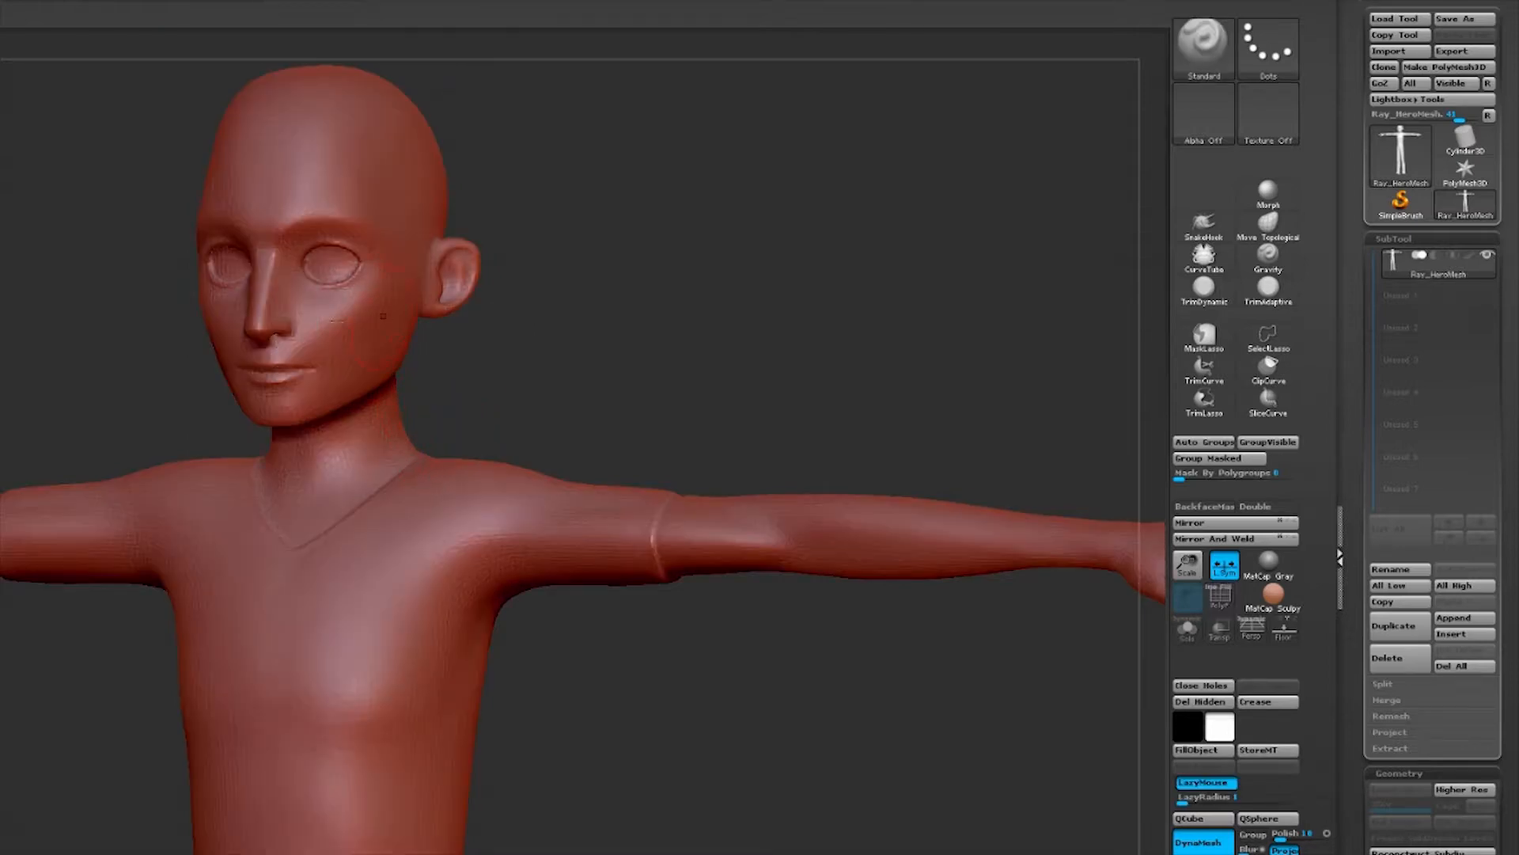
Examine the decimated head and shoulders from several angles and check the subtool's polygon count
drag(63, 322, 130, 485)
alt+drag(51, 237, 104, 581)
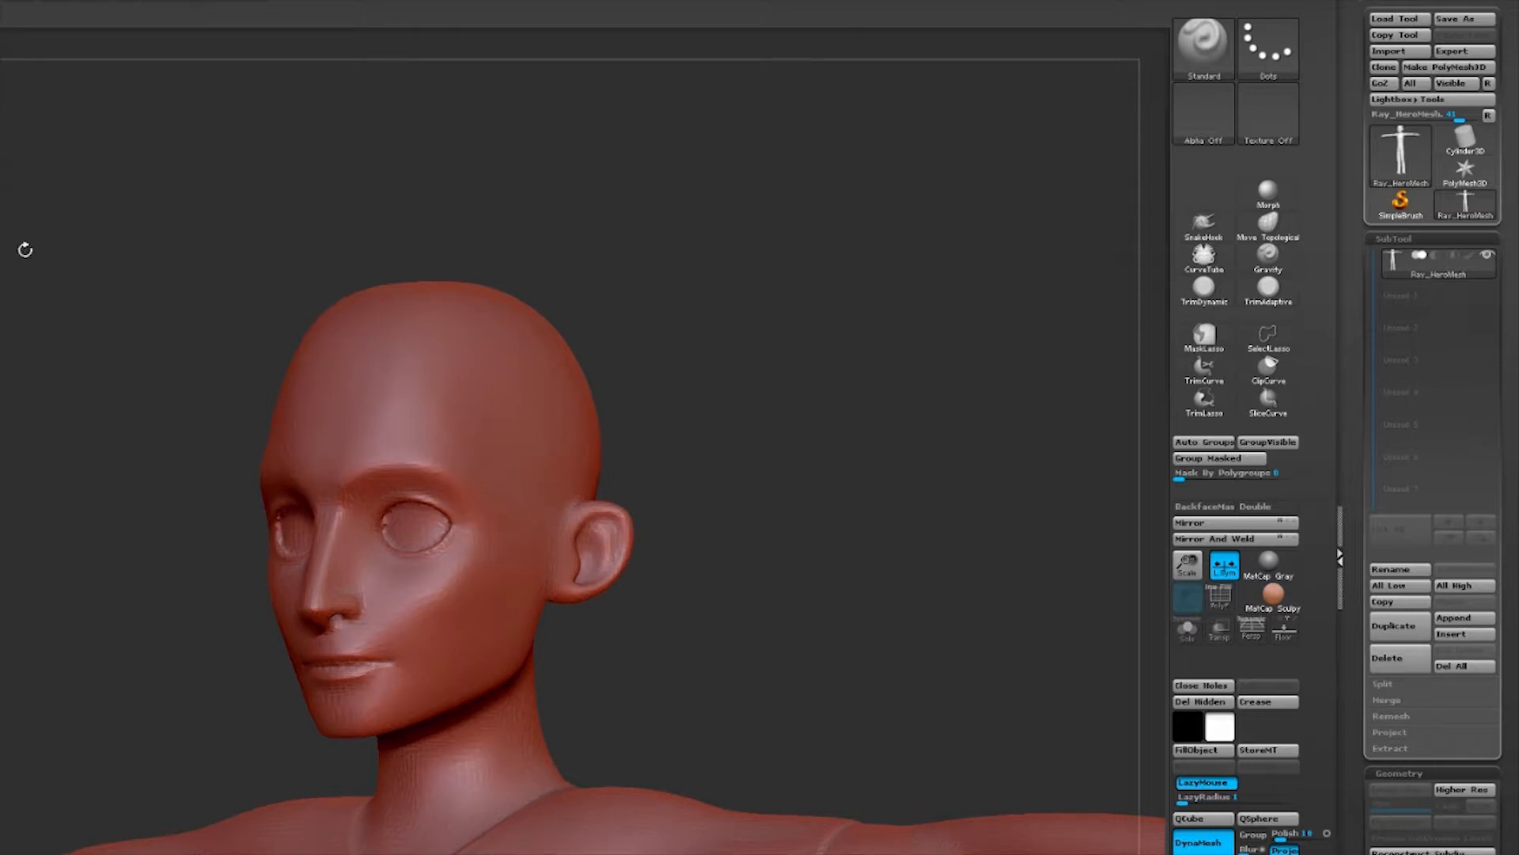
alt+drag(659, 651, 604, 593)
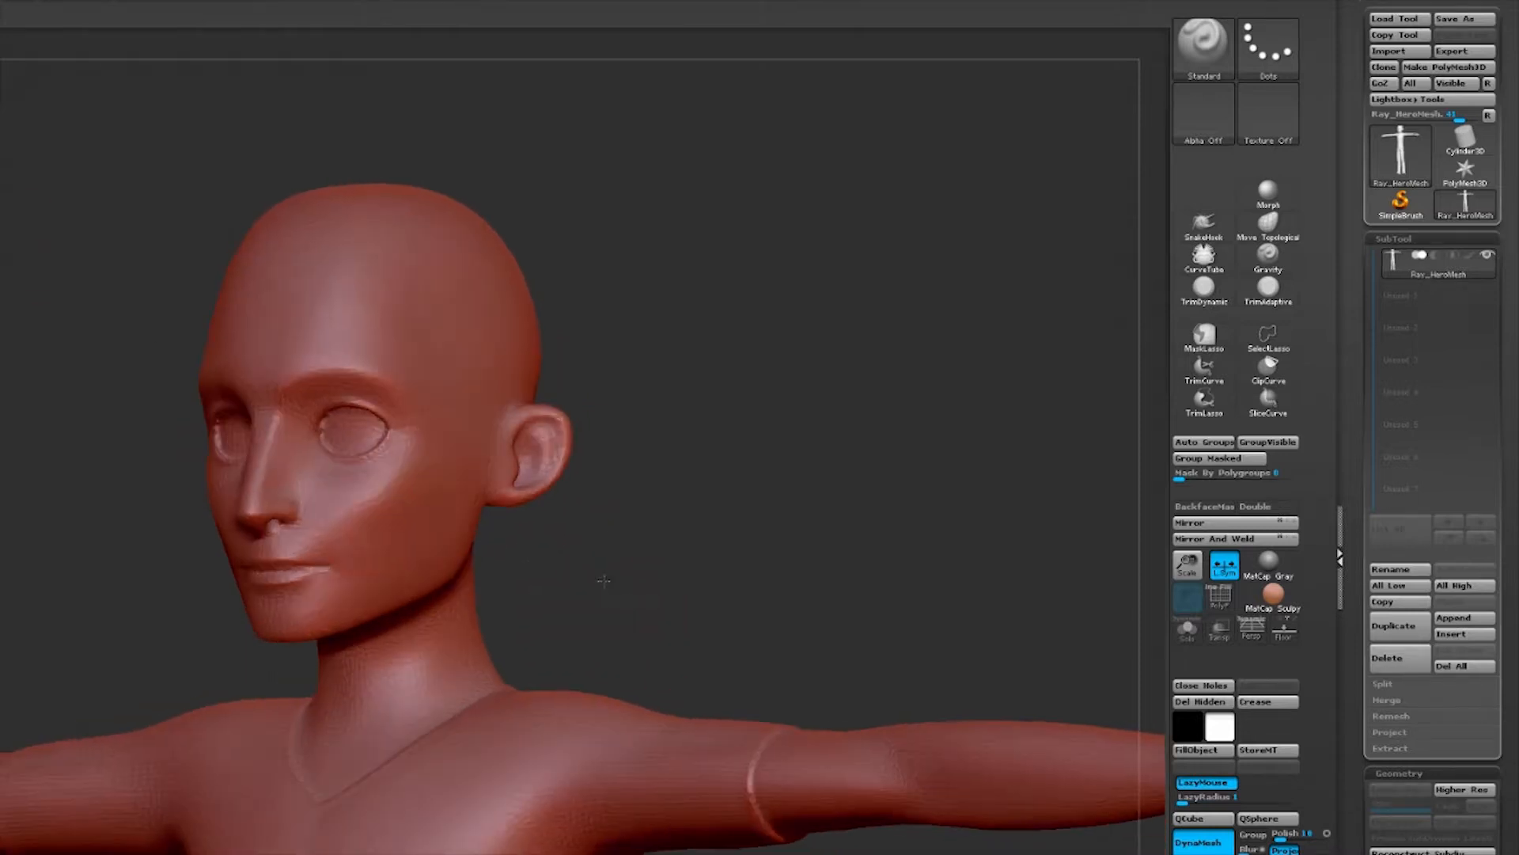
mouse_move(87, 252)
mouse_down()
mouse_move(47, 237)
mouse_move(51, 174)
mouse_up()
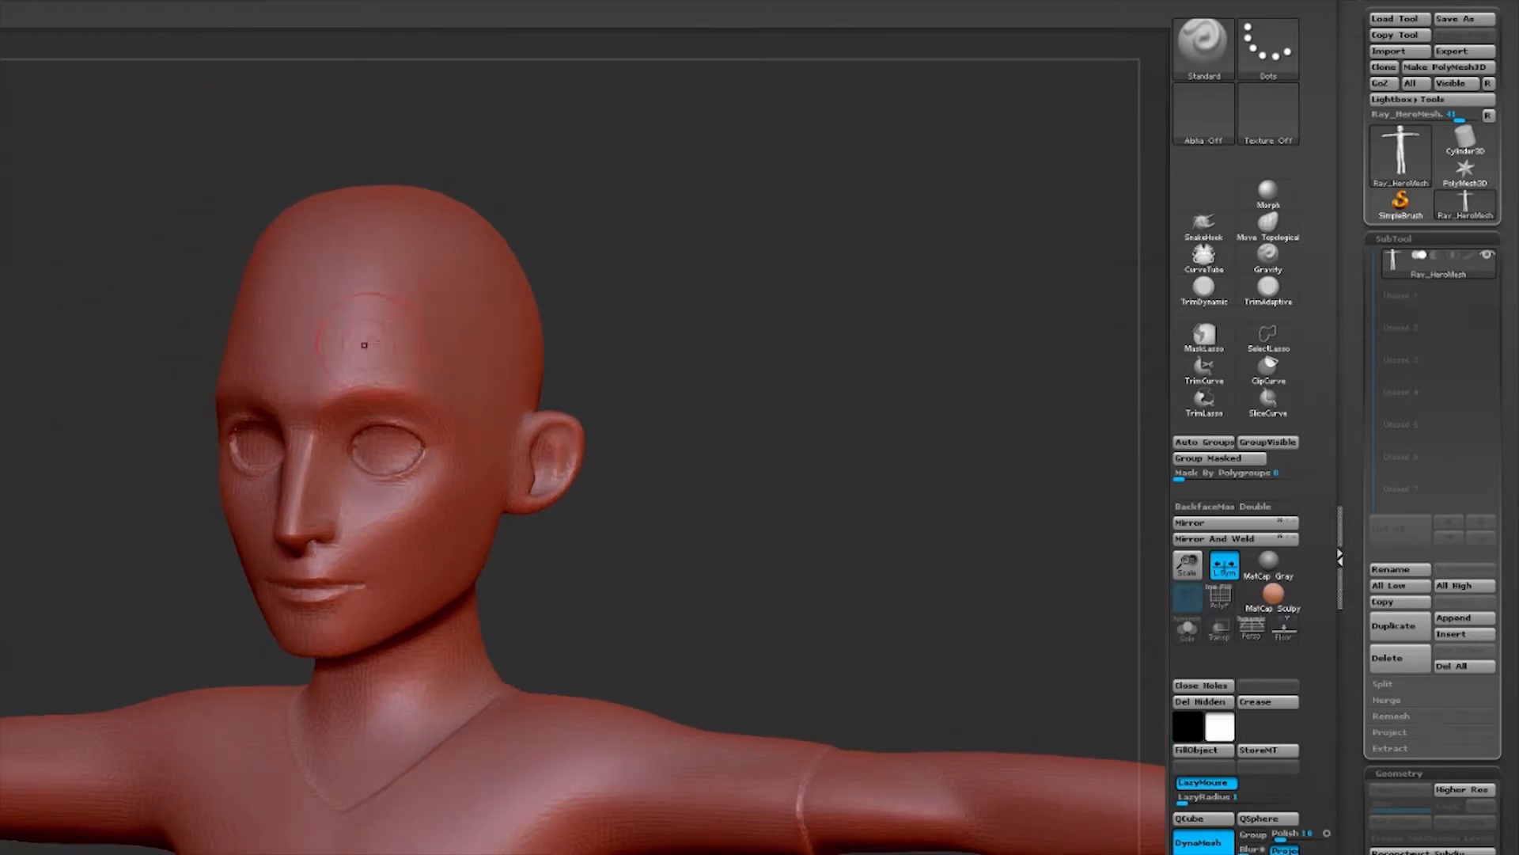
mouse_move(1397, 269)
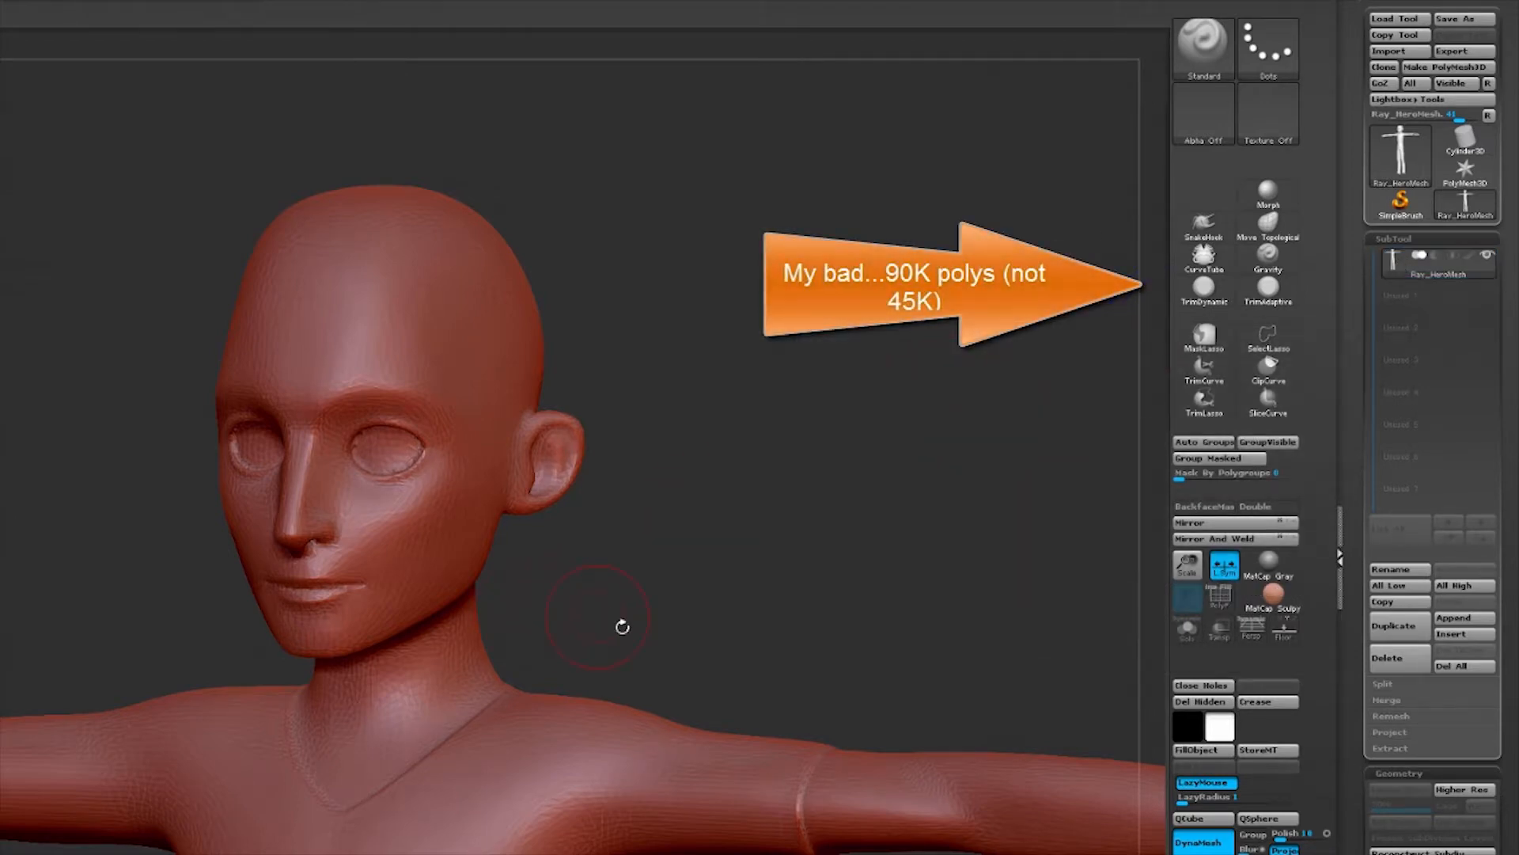
drag(615, 621, 851, 532)
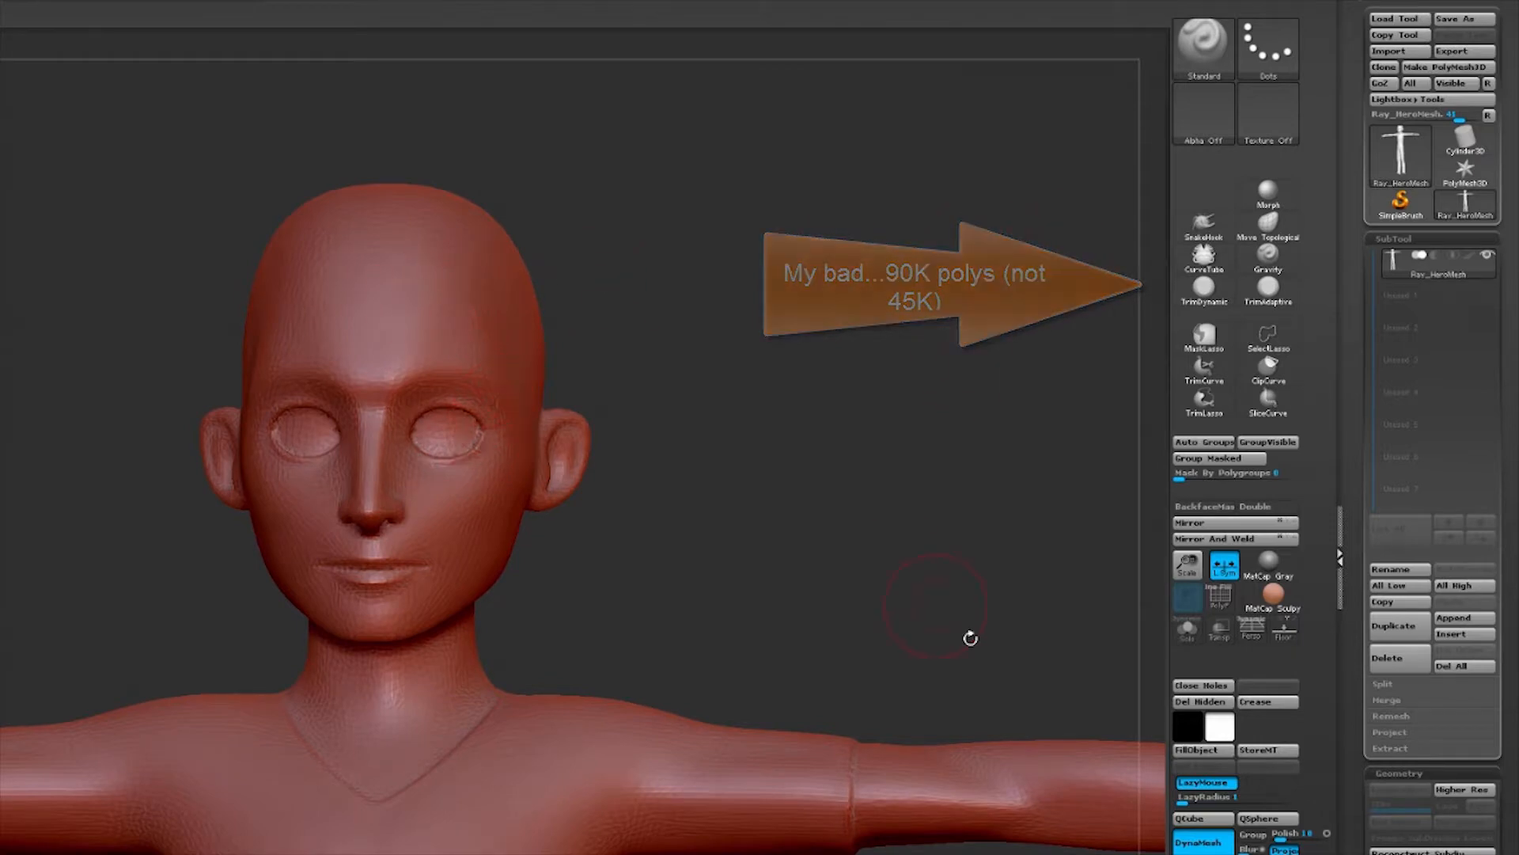
Run a mesh integrity check on the decimated character
scroll(1477, 643, down, 5)
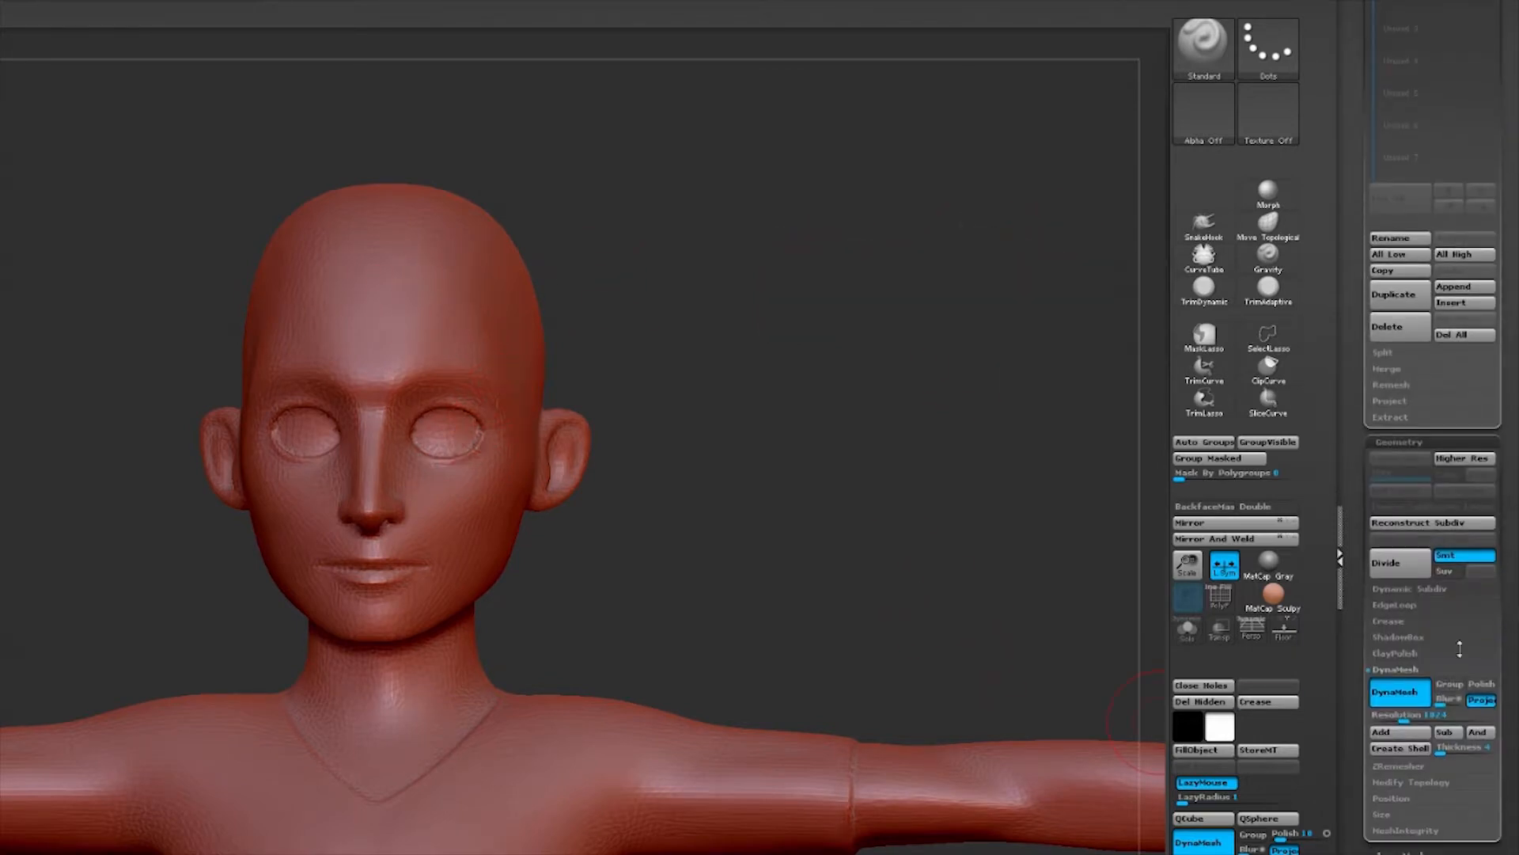
drag(712, 616, 542, 600)
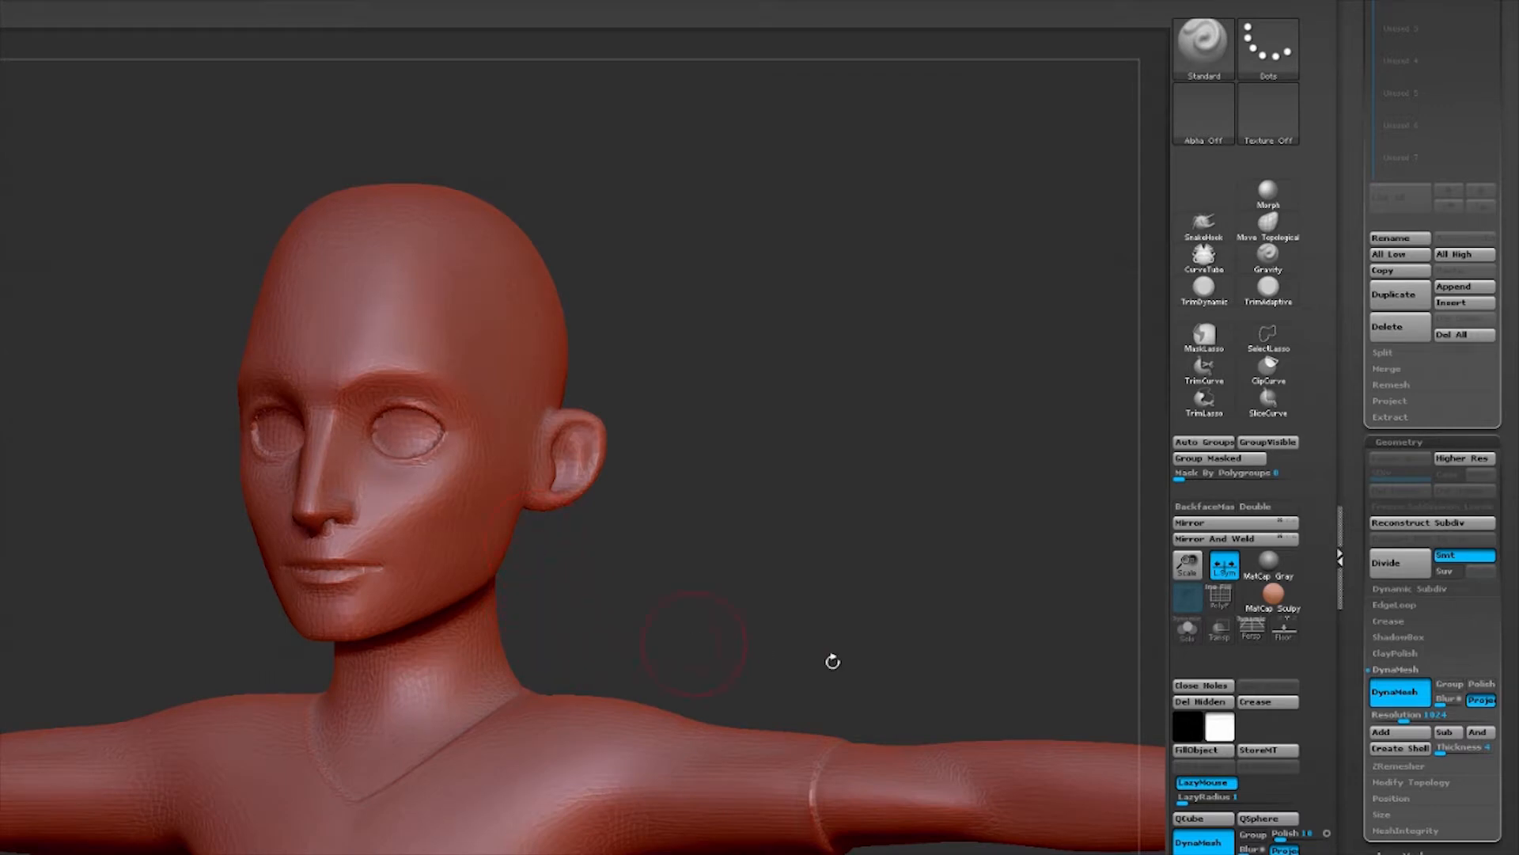
click(1418, 832)
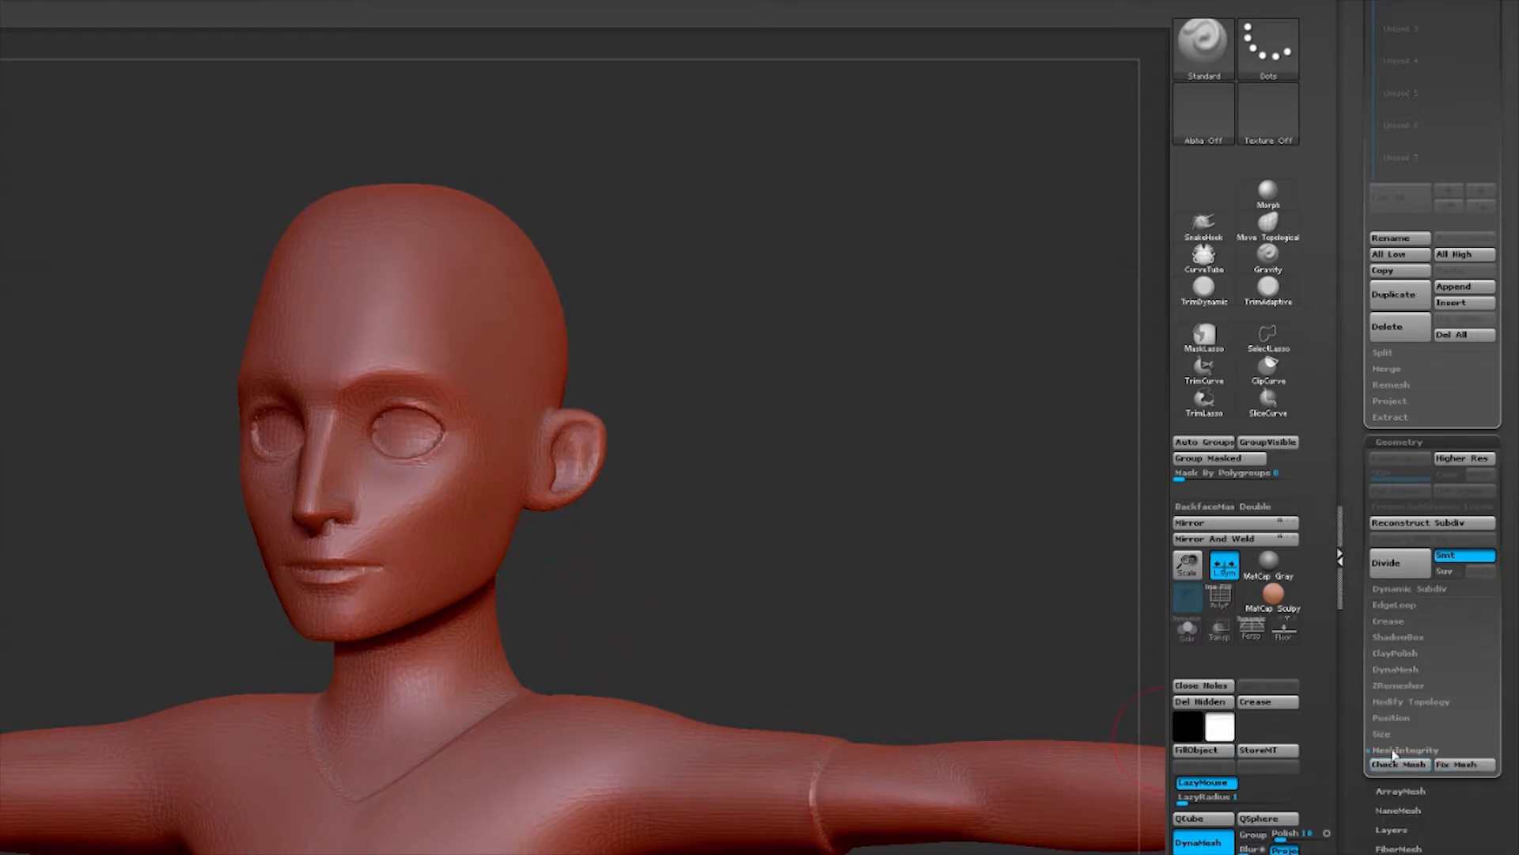
click(1458, 764)
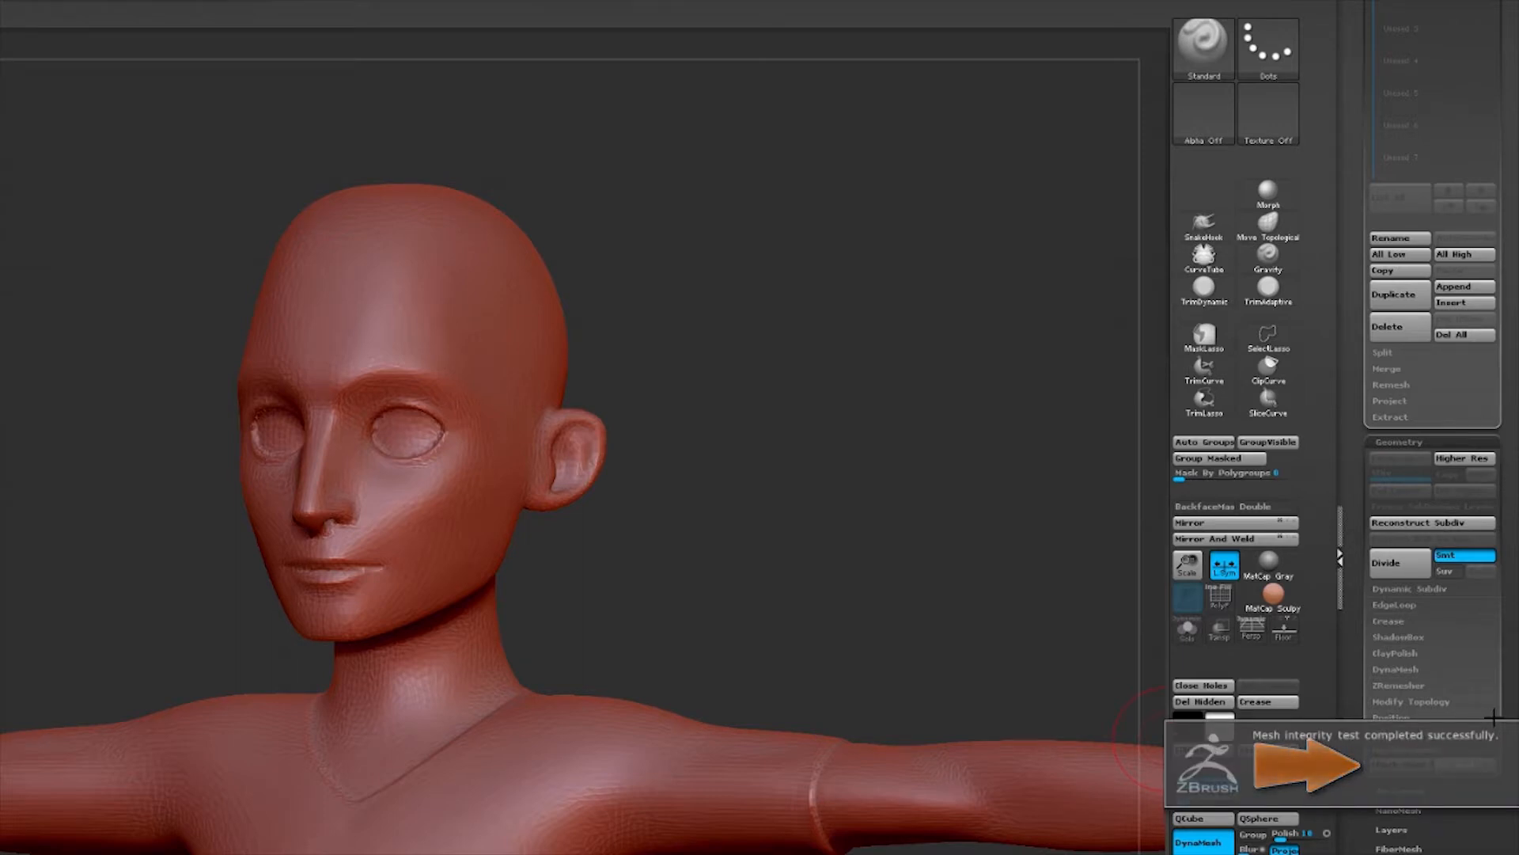
drag(1507, 420, 1507, 730)
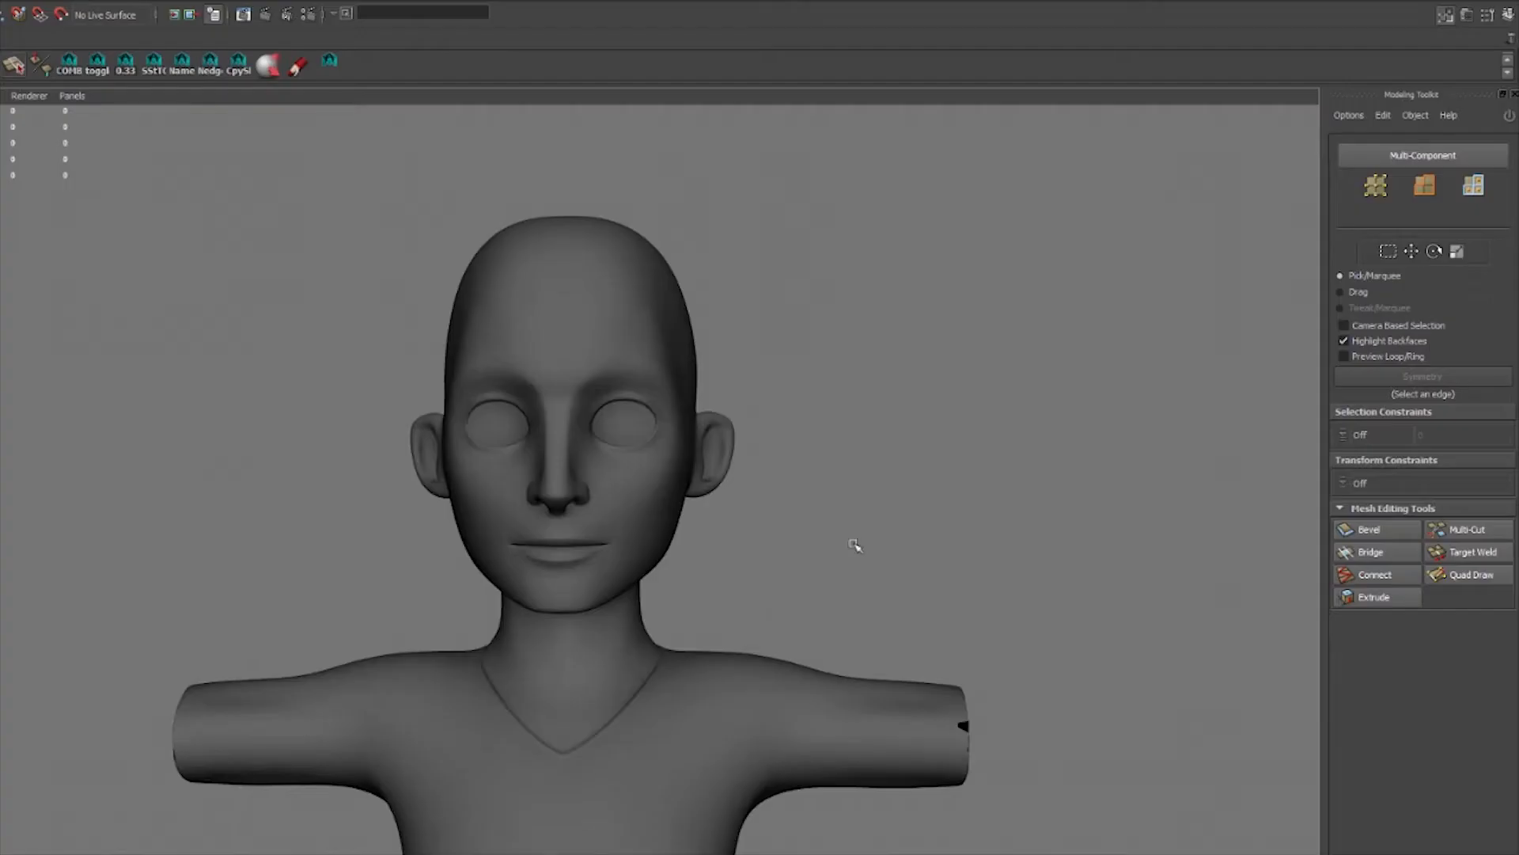
Switch to Maya and examine the imported head-and-torso mesh both with its triangle wireframe highlighted and plainly shaded
alt+drag(854, 543, 601, 526)
click(573, 451)
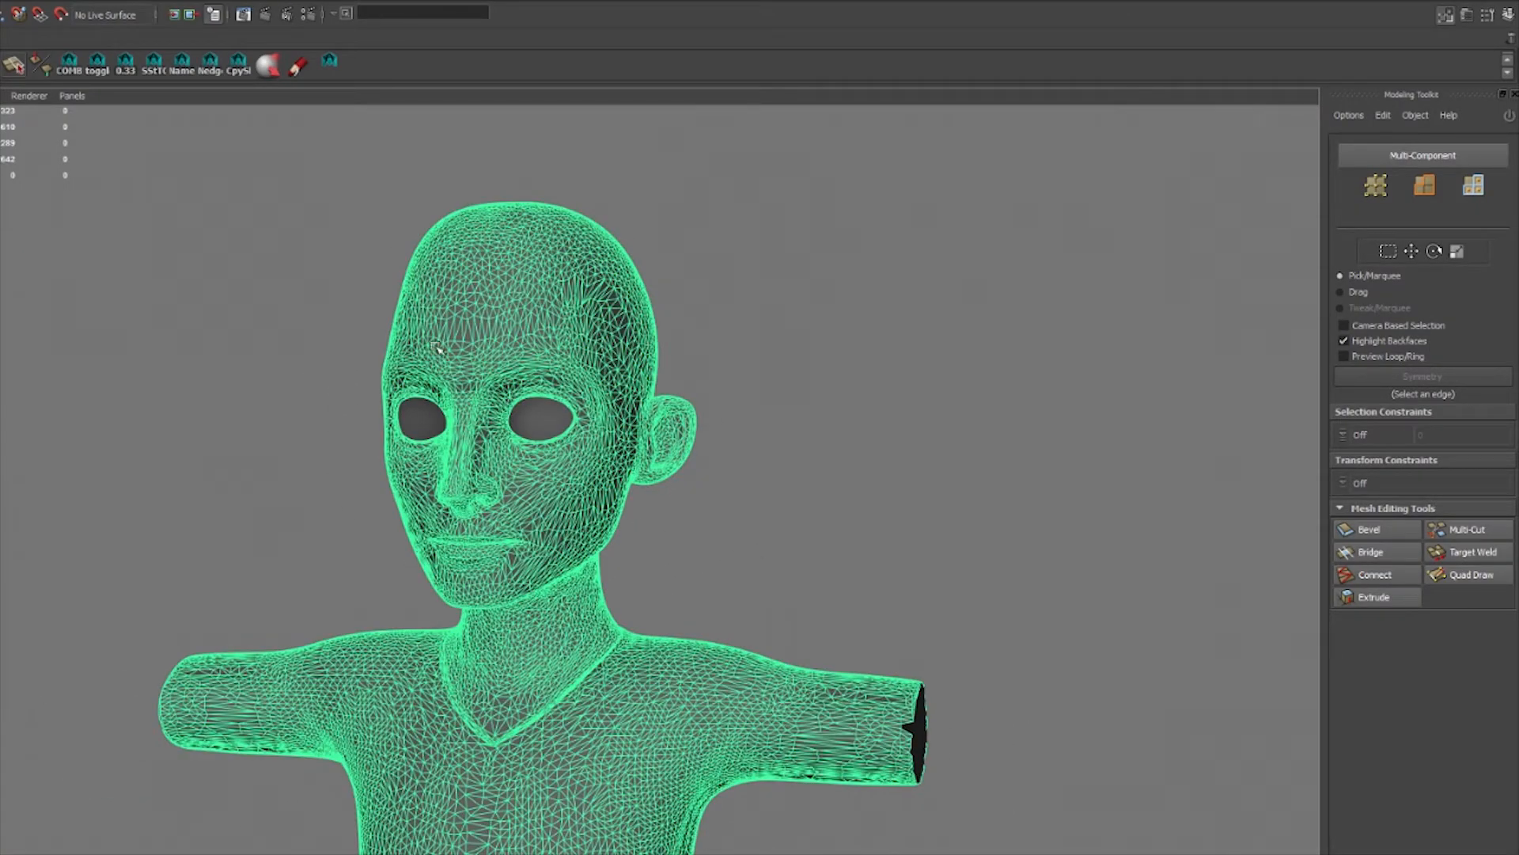
click(312, 351)
alt+drag(740, 548, 714, 559)
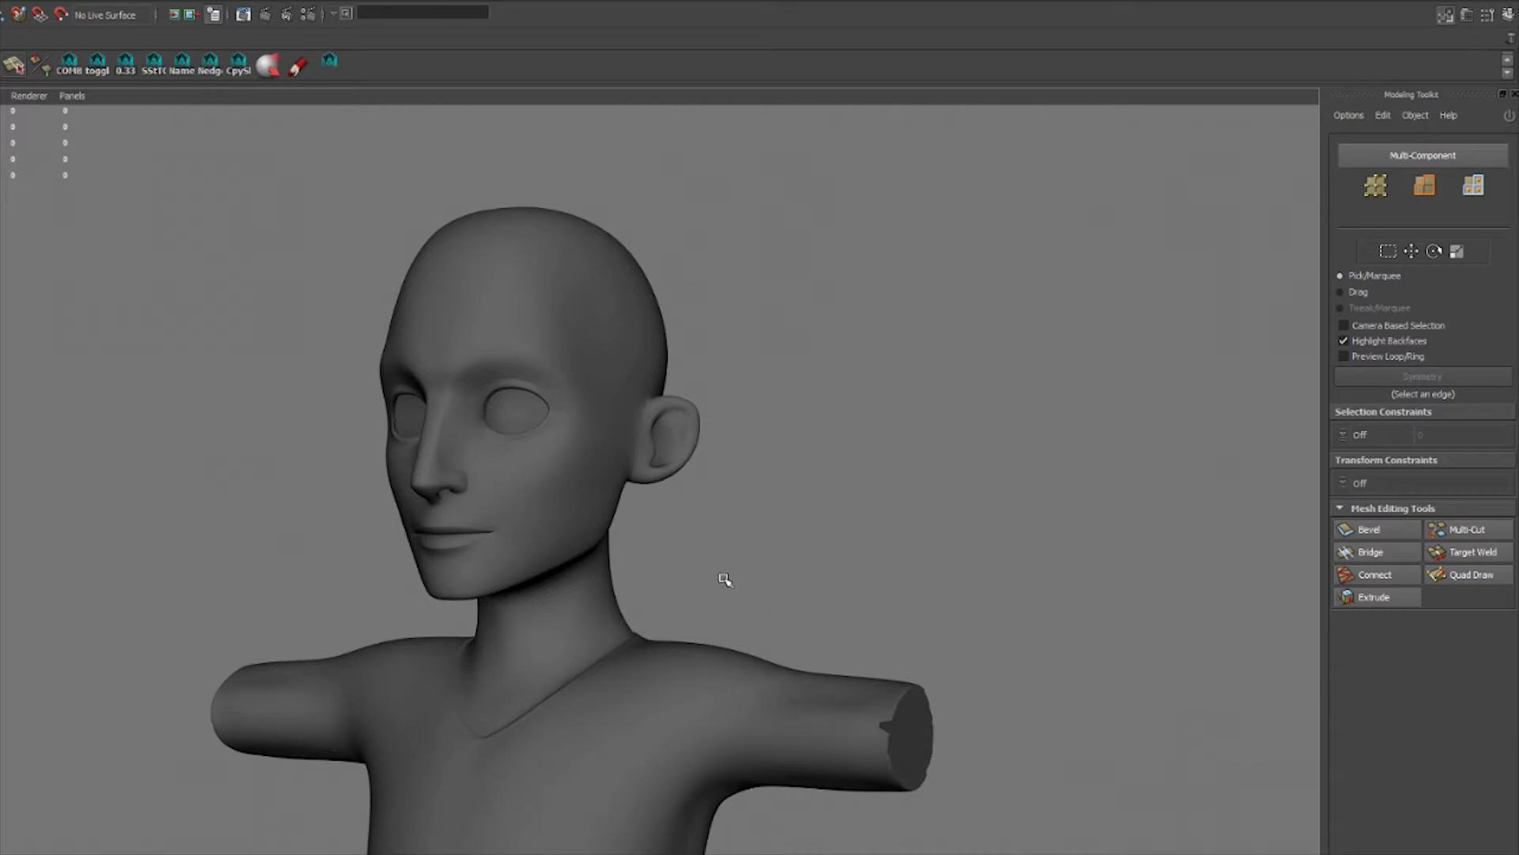
Make the head-and-torso mesh a live surface and activate Quad Draw, framing the face
click(625, 516)
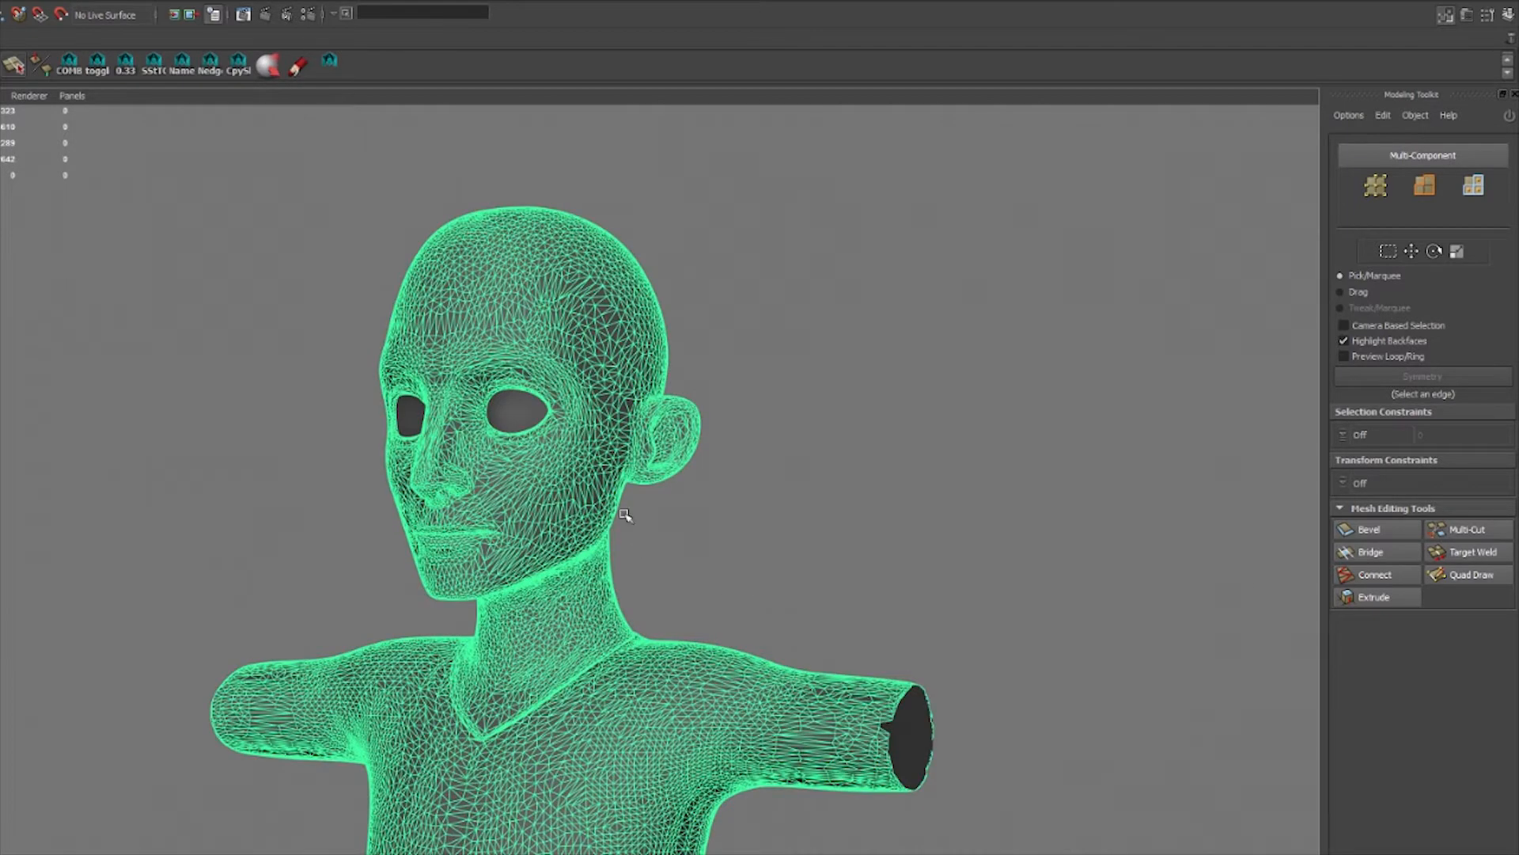
click(61, 15)
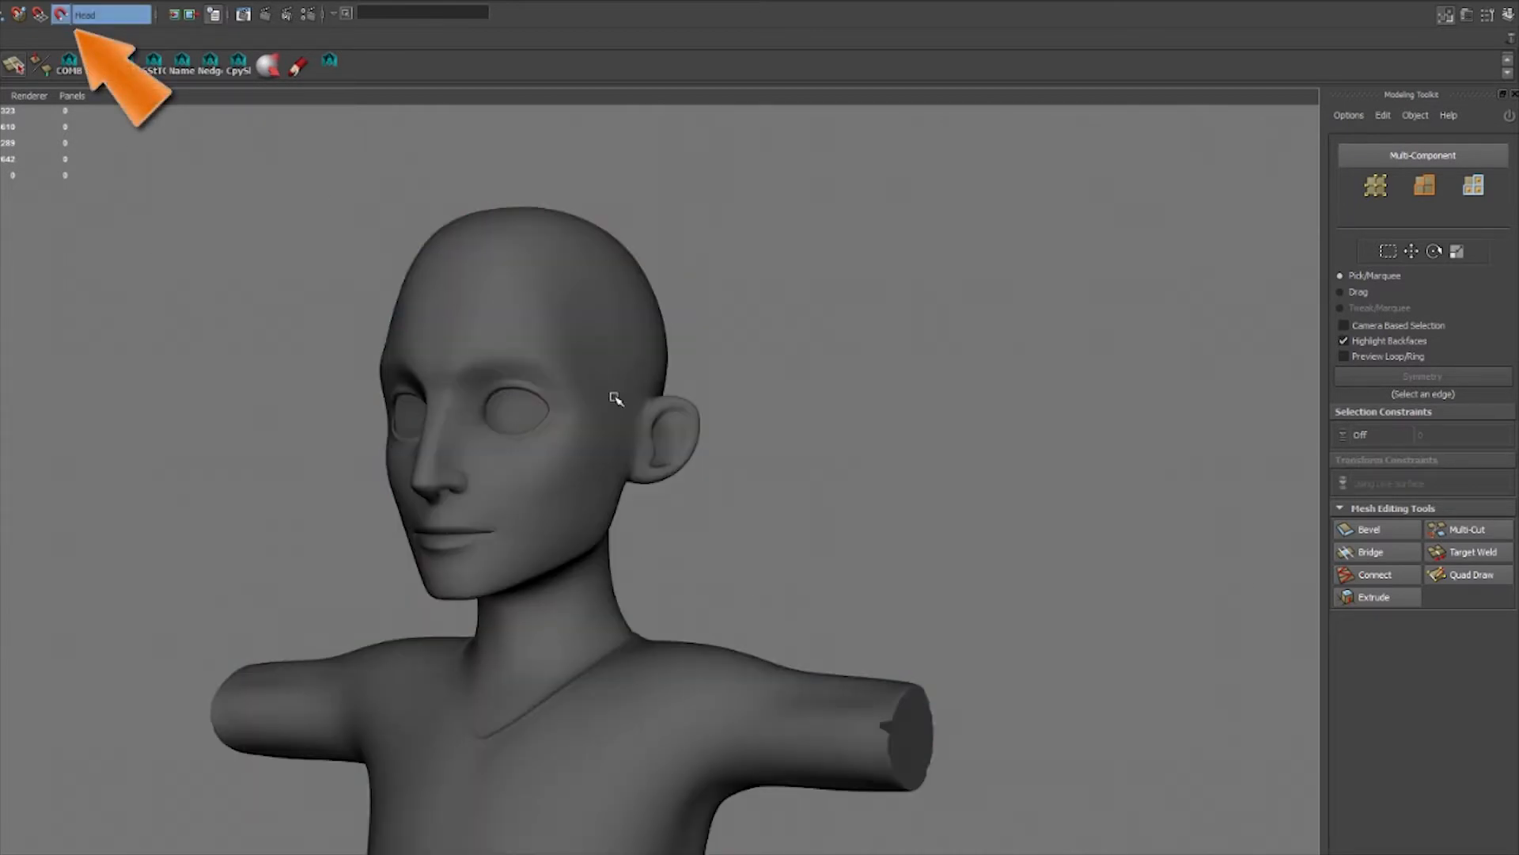
scroll(686, 553, up, 2)
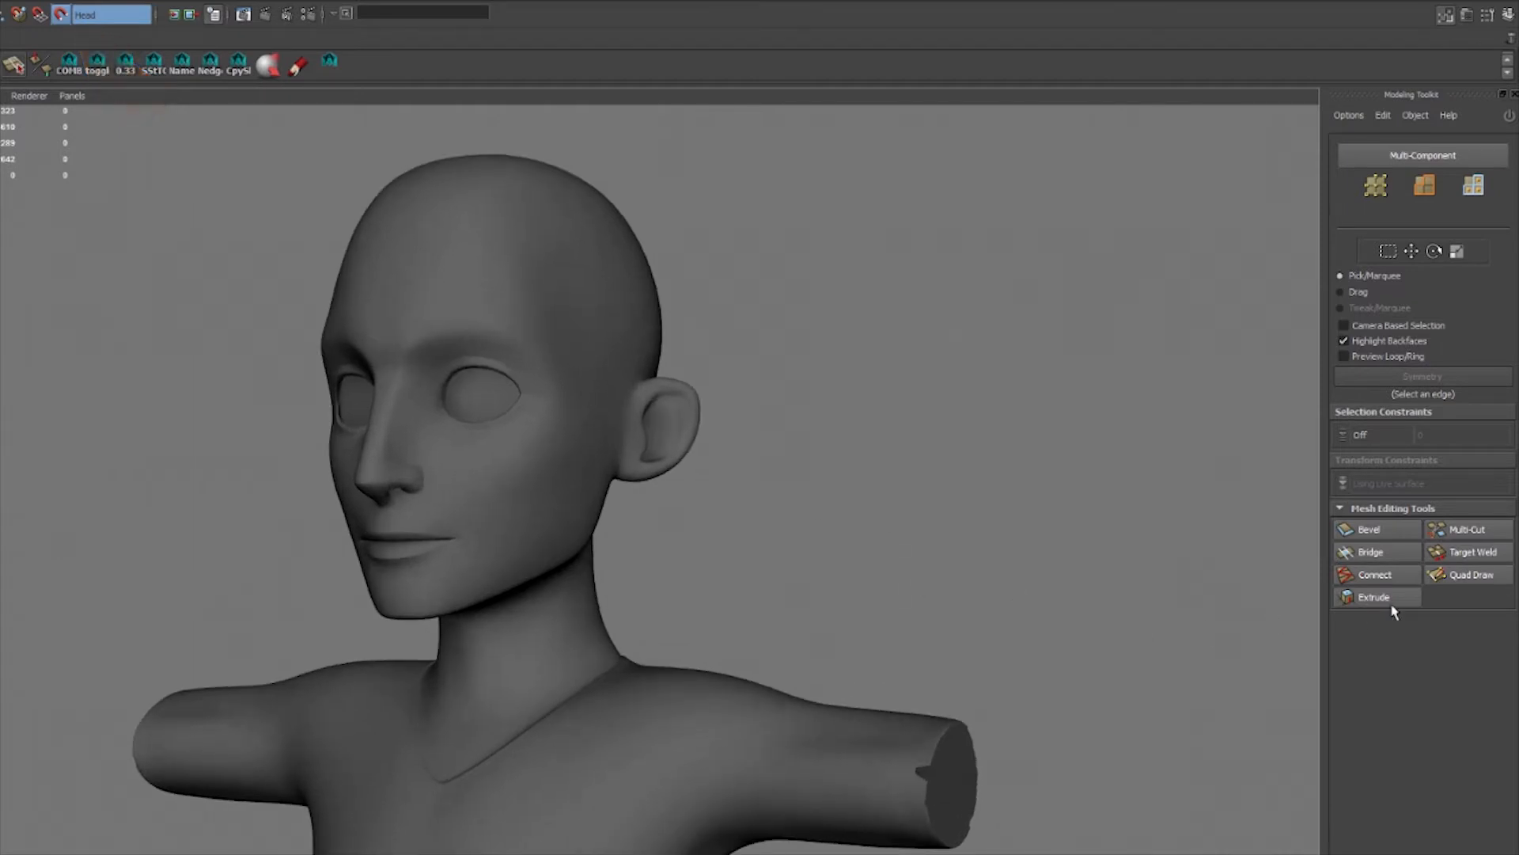
click(1456, 580)
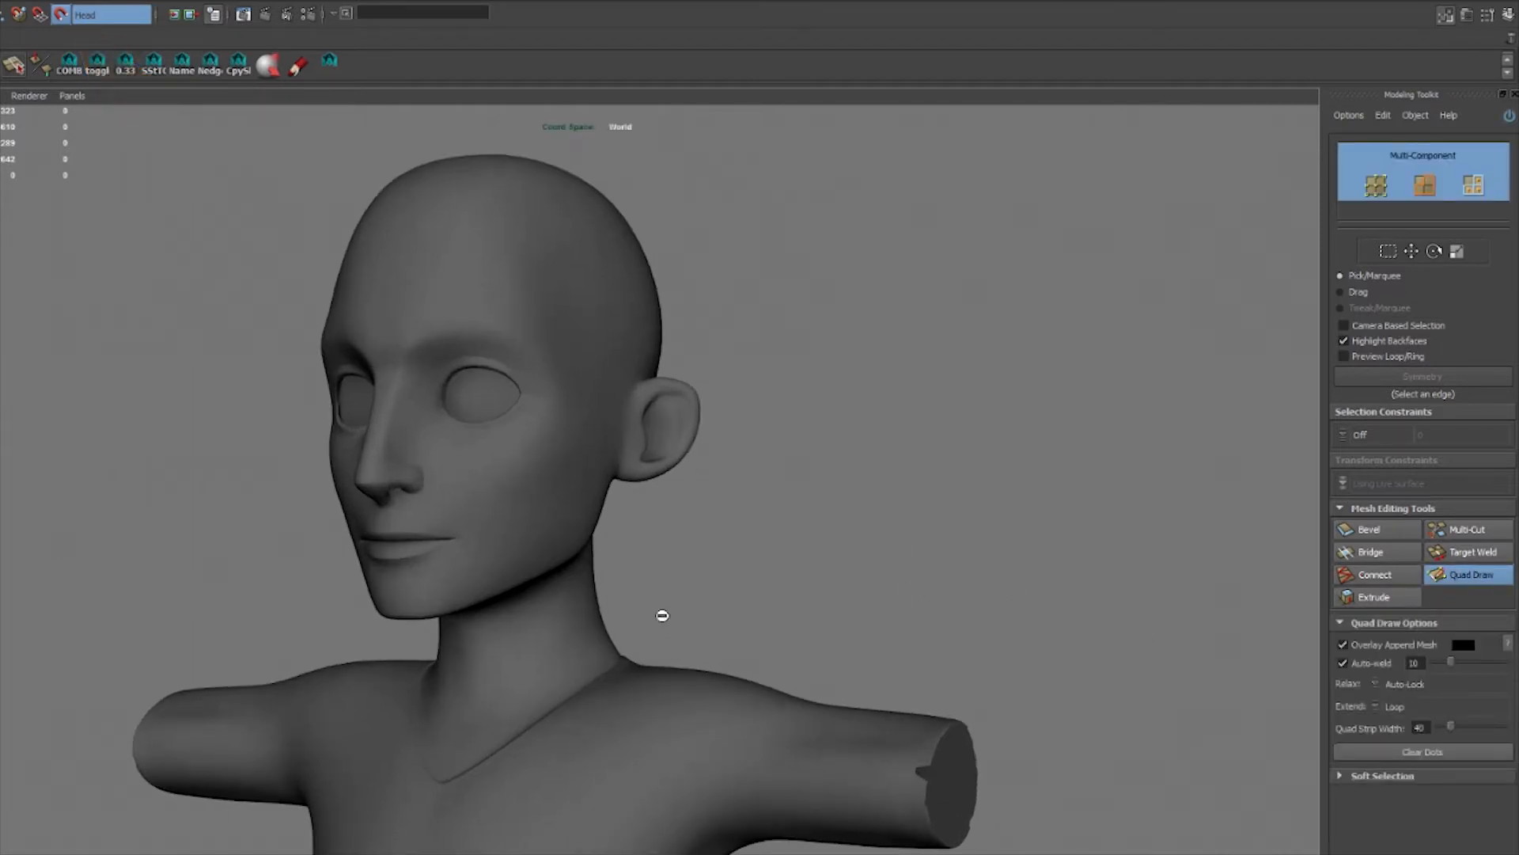
alt+drag(716, 610, 551, 605)
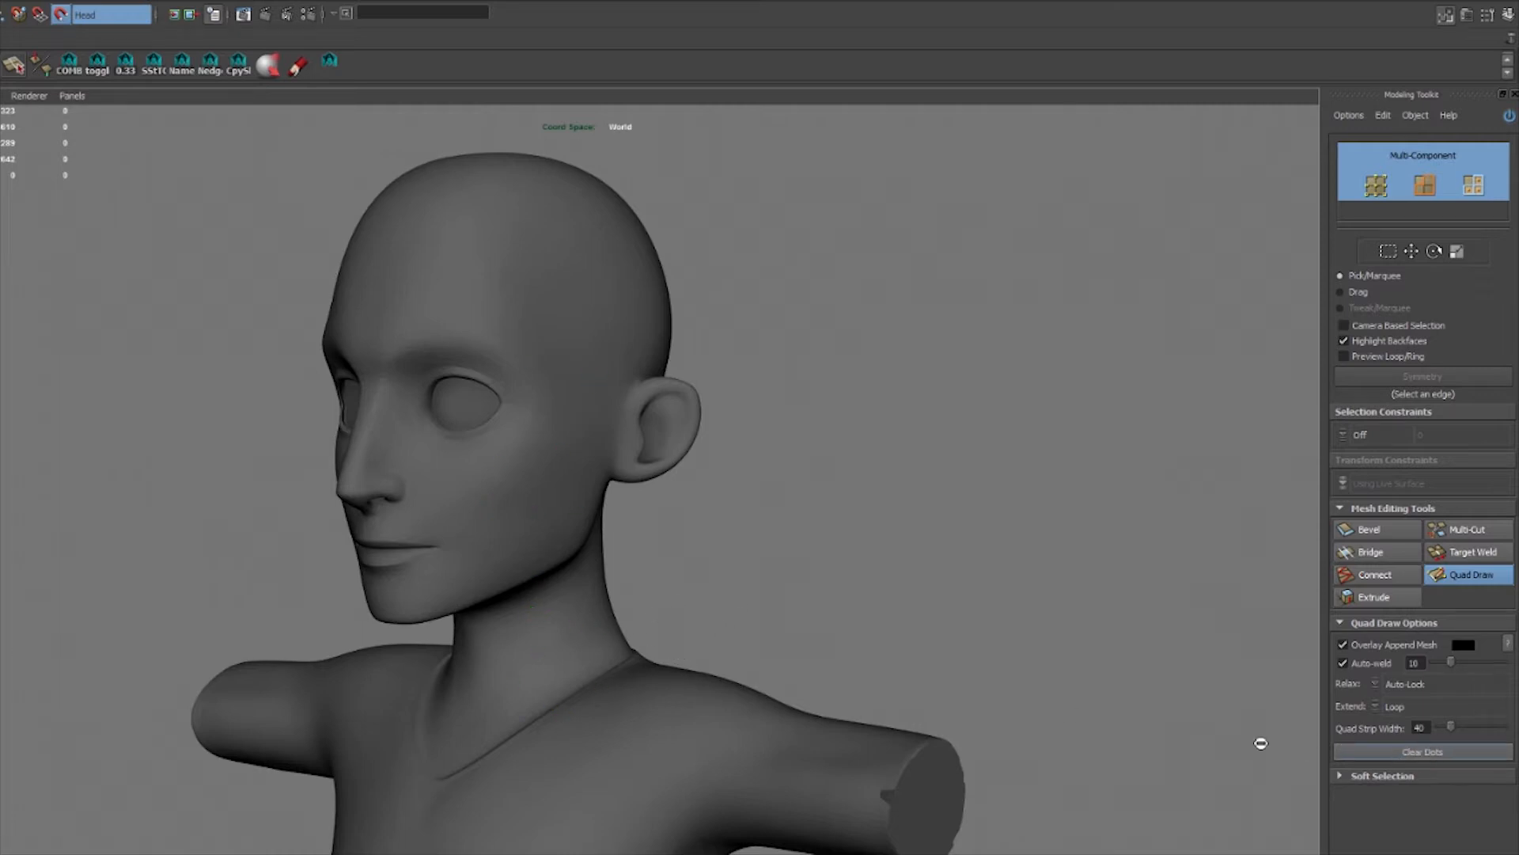
alt+drag(739, 600, 736, 593)
alt+right_drag(736, 594, 824, 621)
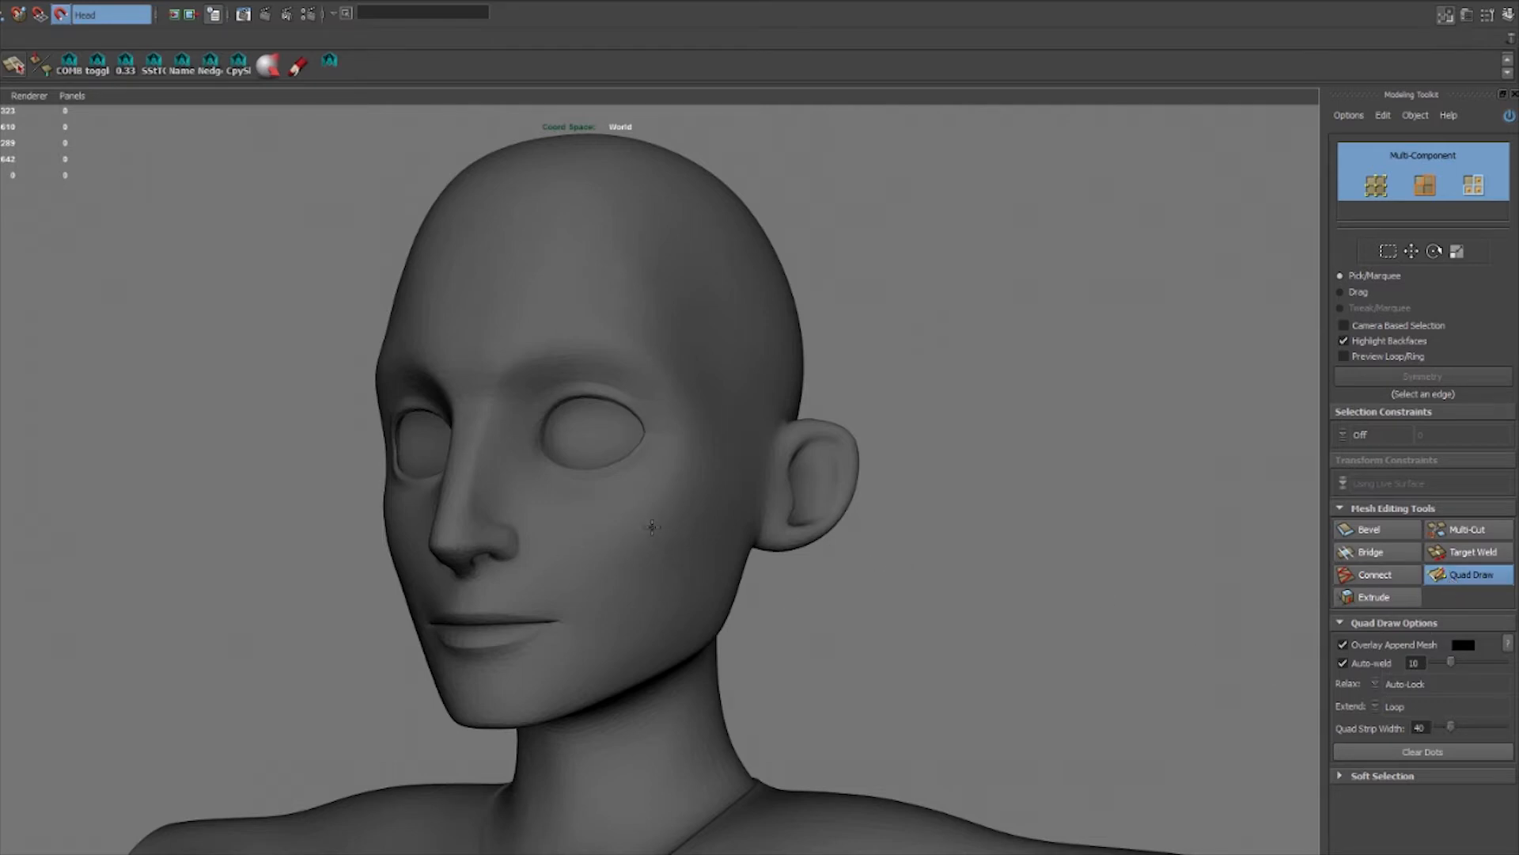
Preview a quad strip width of 125 on the cheek, and set the Quad Draw strip width to 50
key(Tab)
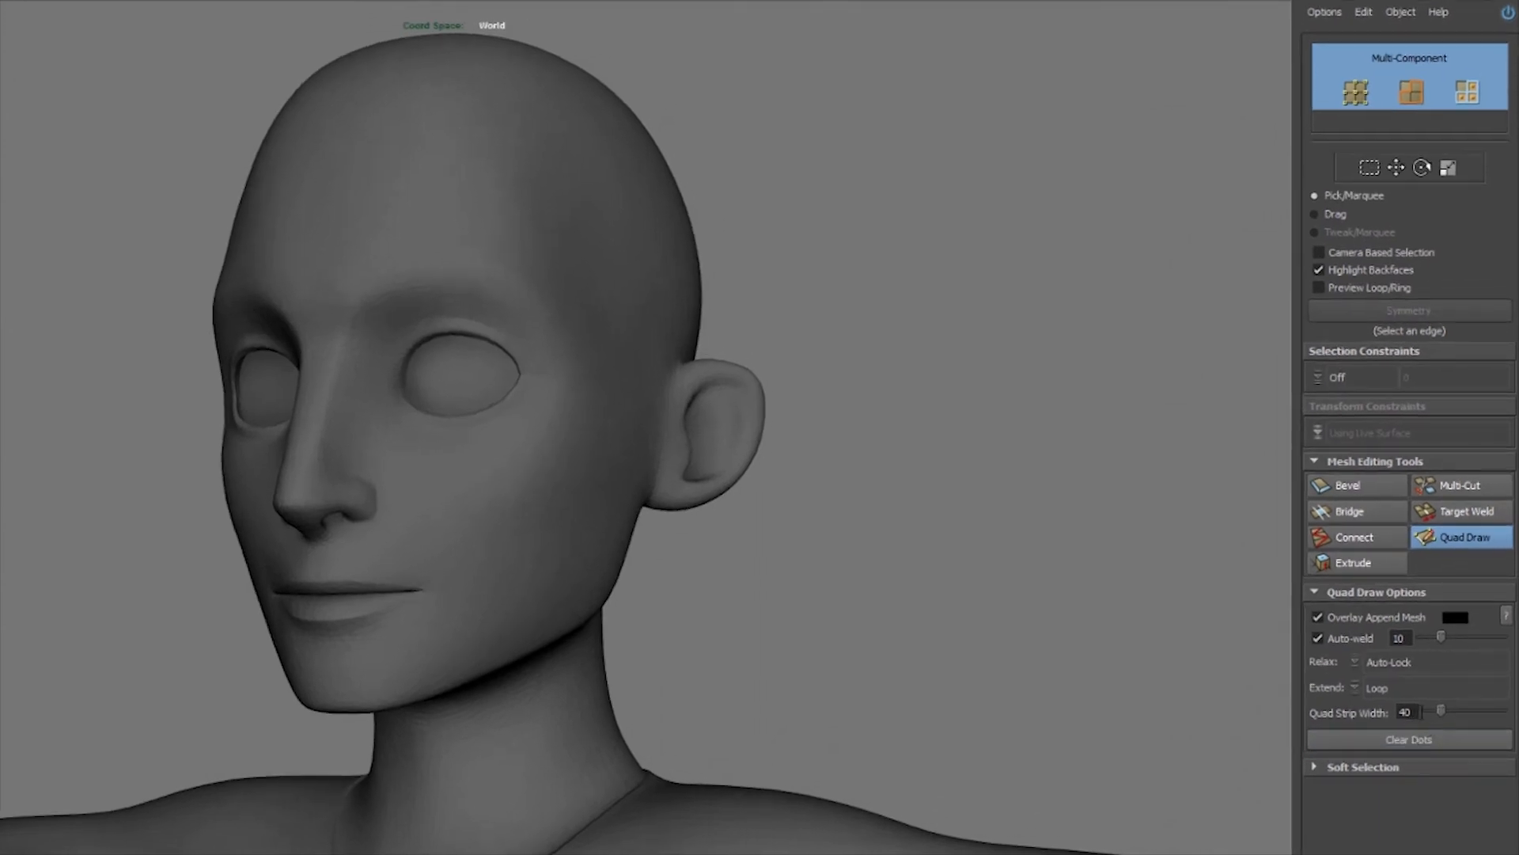
drag(1440, 711, 1473, 710)
key(Tab)
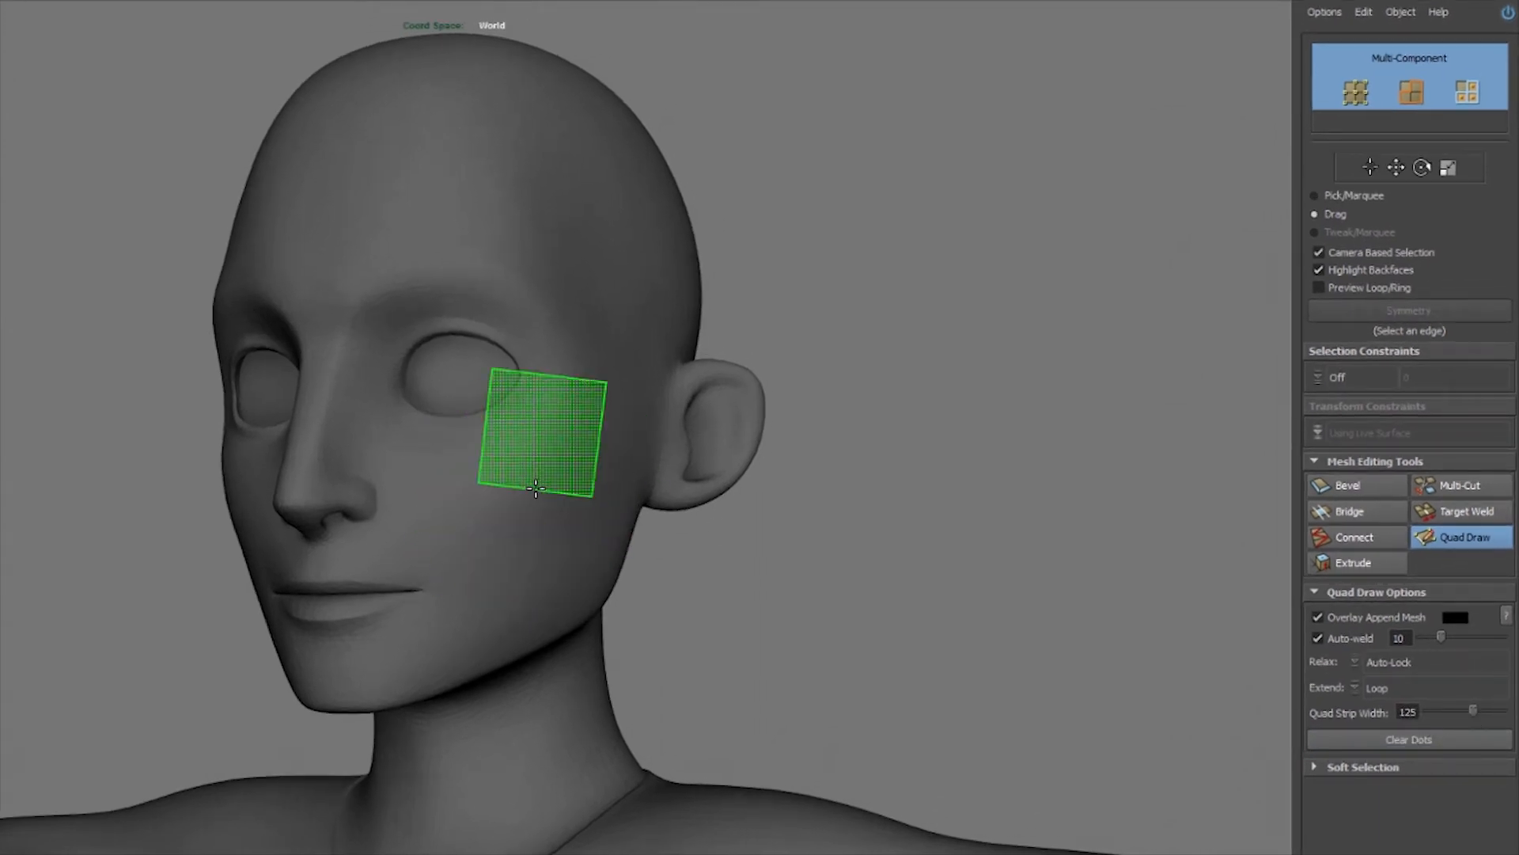
drag(1474, 712, 1443, 711)
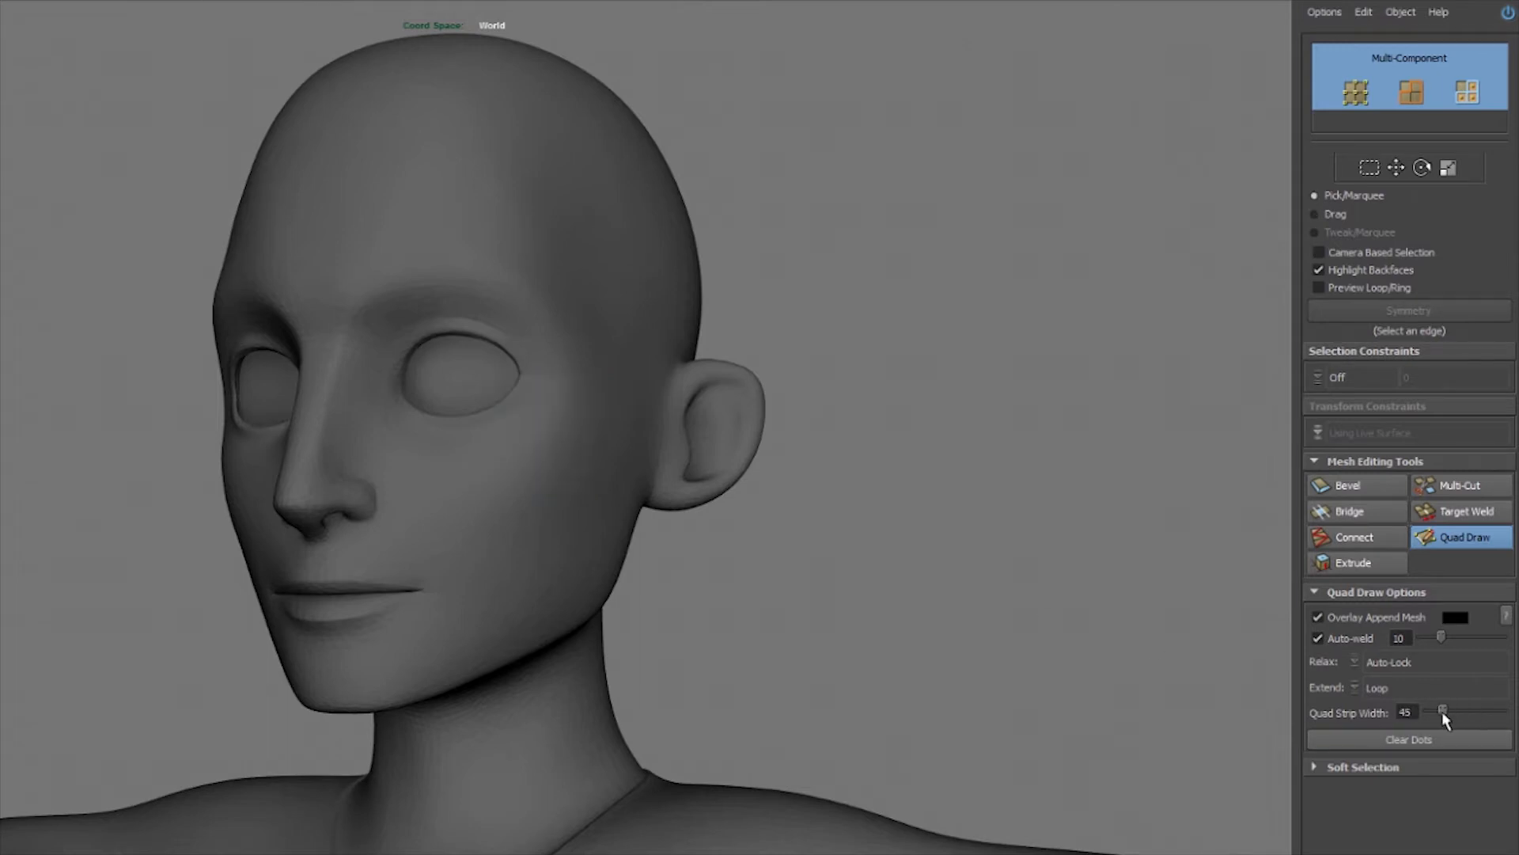
key(Tab)
Draw a strip of seven quads from the temple down across the cheek towards the mouth
key(Tab)
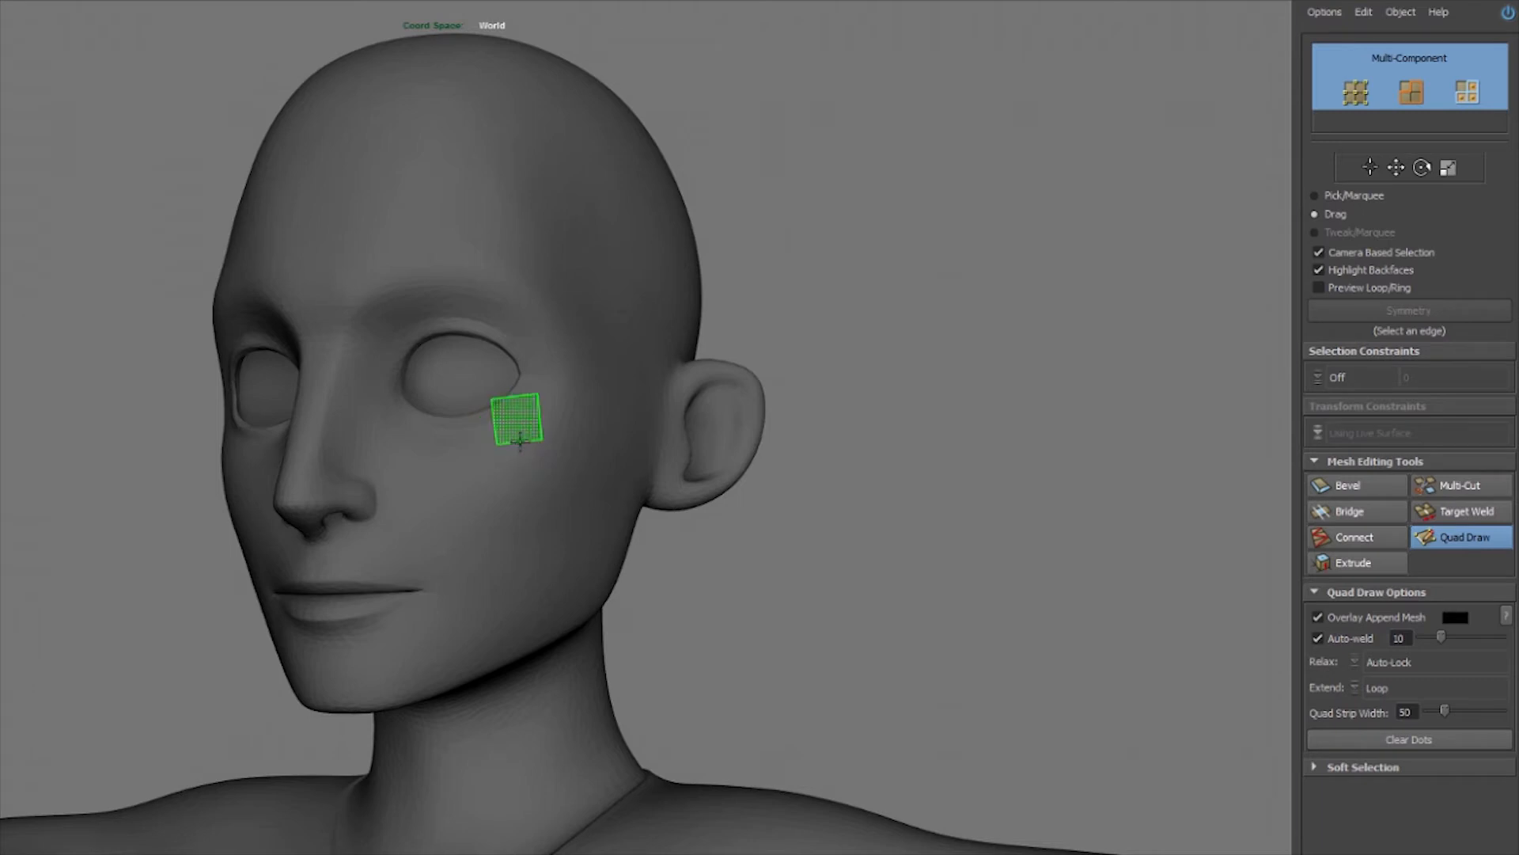
click(602, 353)
mouse_move(604, 388)
mouse_down()
mouse_move(578, 487)
mouse_move(467, 532)
mouse_up()
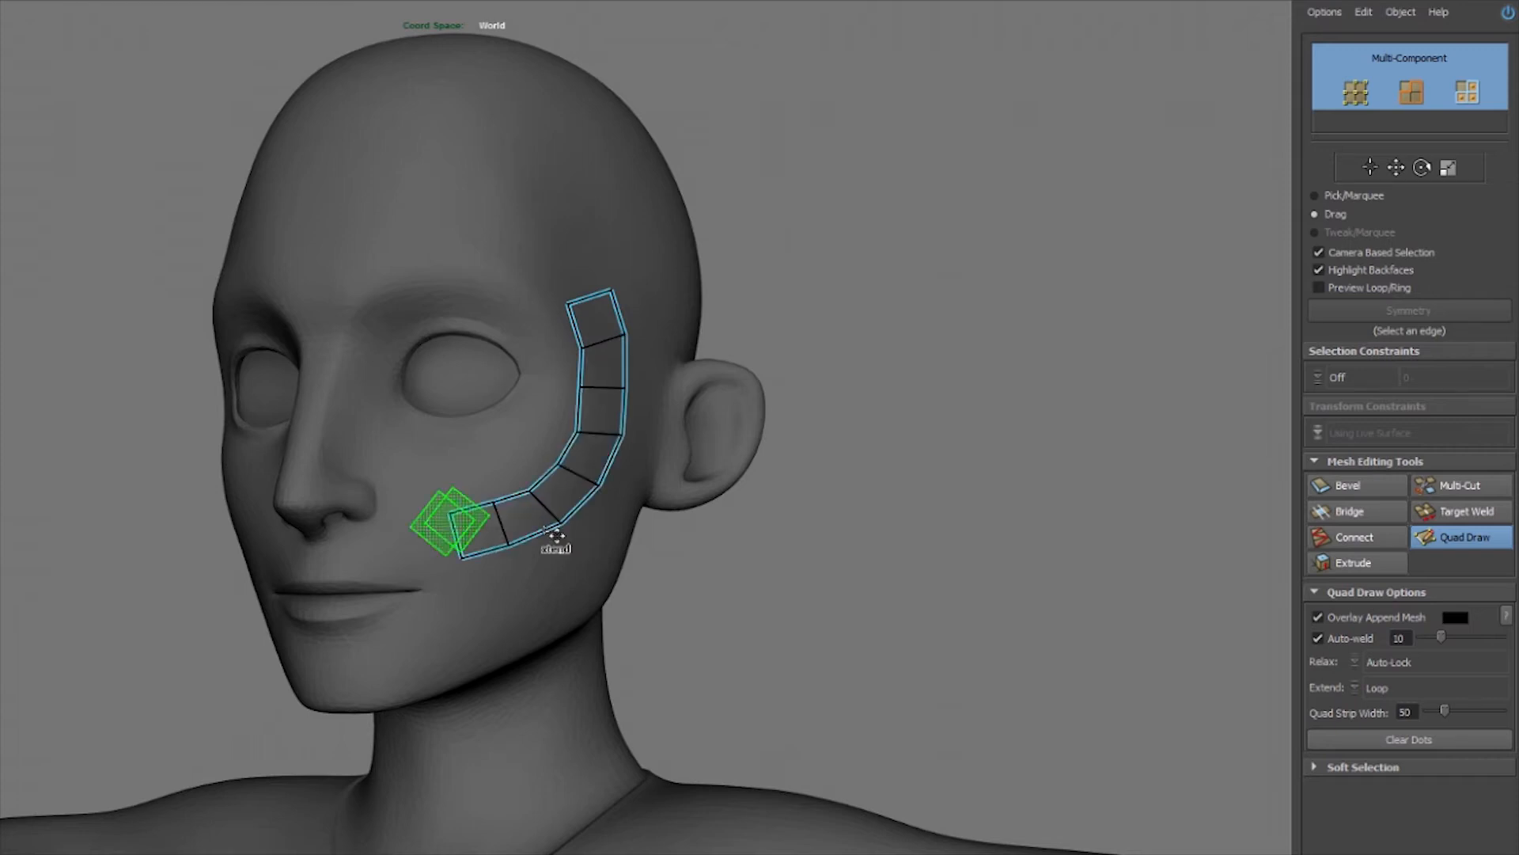
alt+drag(709, 570, 624, 519)
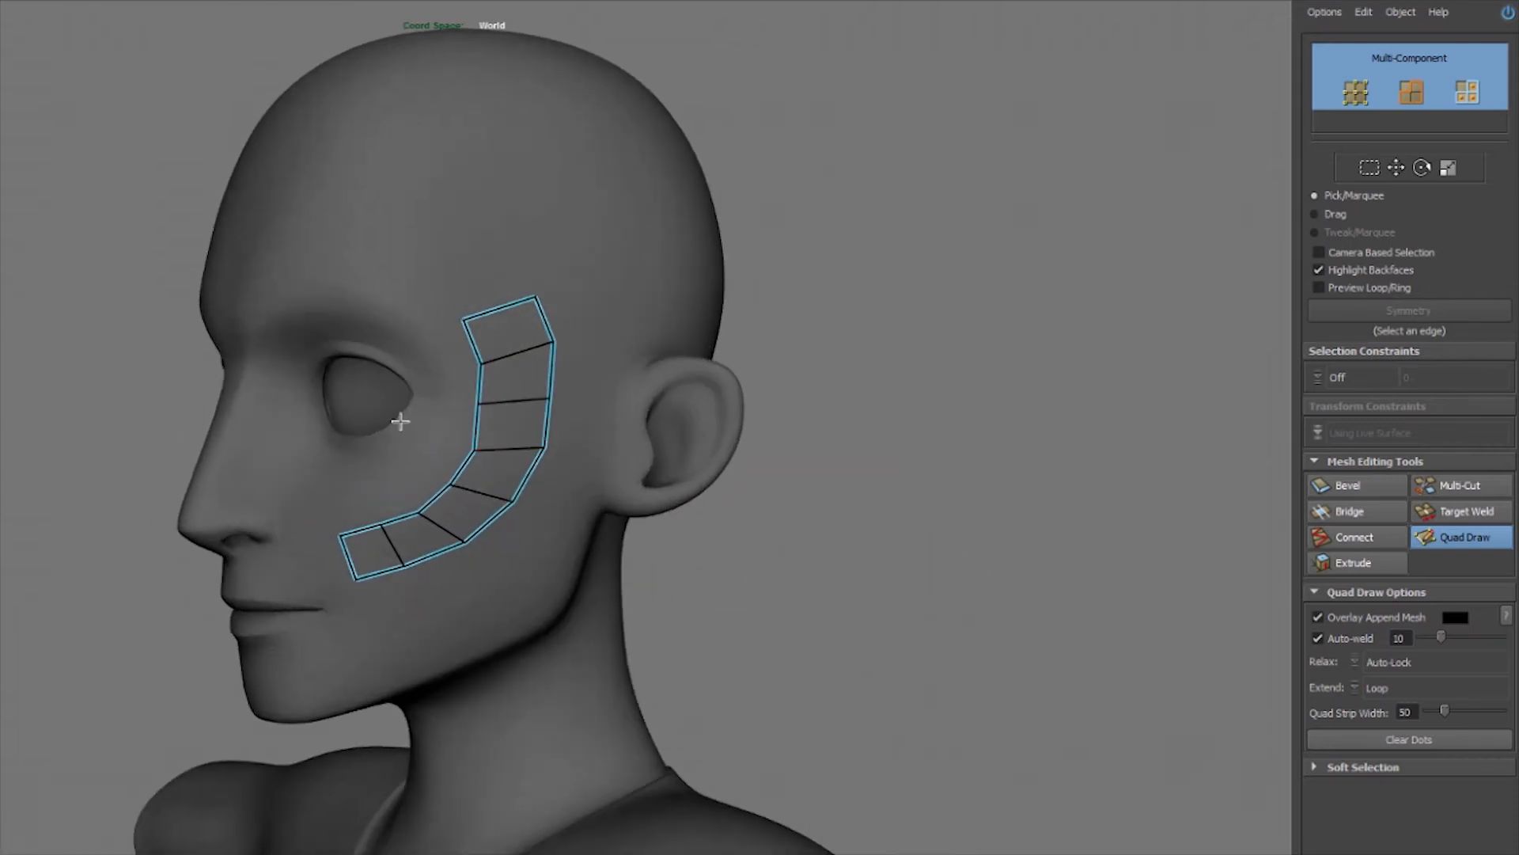
Leave Quad Draw, isolate the new quad strip, and examine its geometry close up
key(q)
key(F8)
key(shift+i)
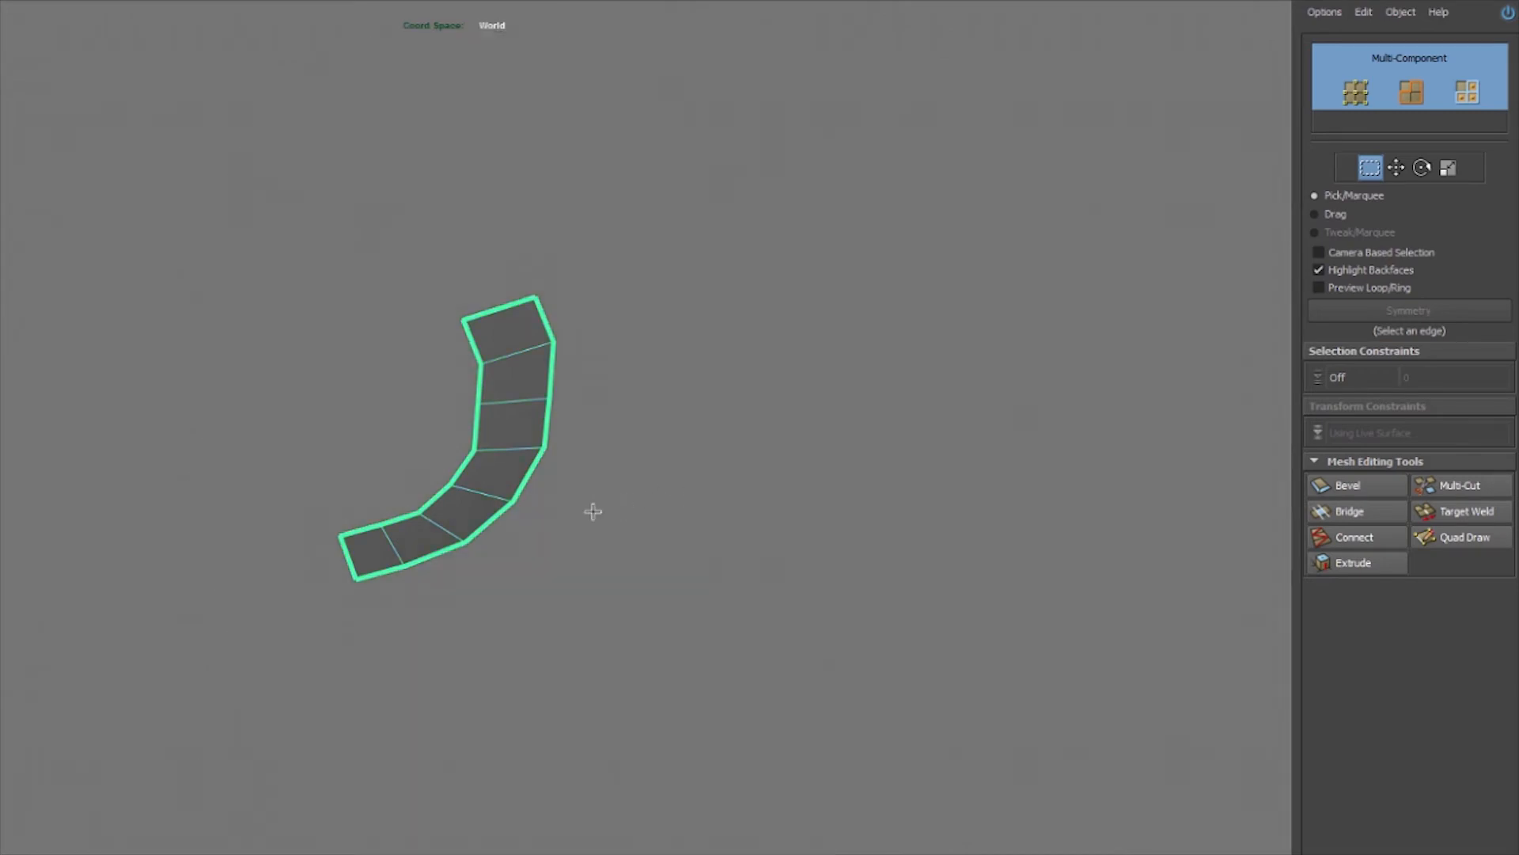
click(622, 504)
alt+middle_drag(554, 538, 664, 459)
alt+right_drag(665, 459, 856, 519)
click(633, 361)
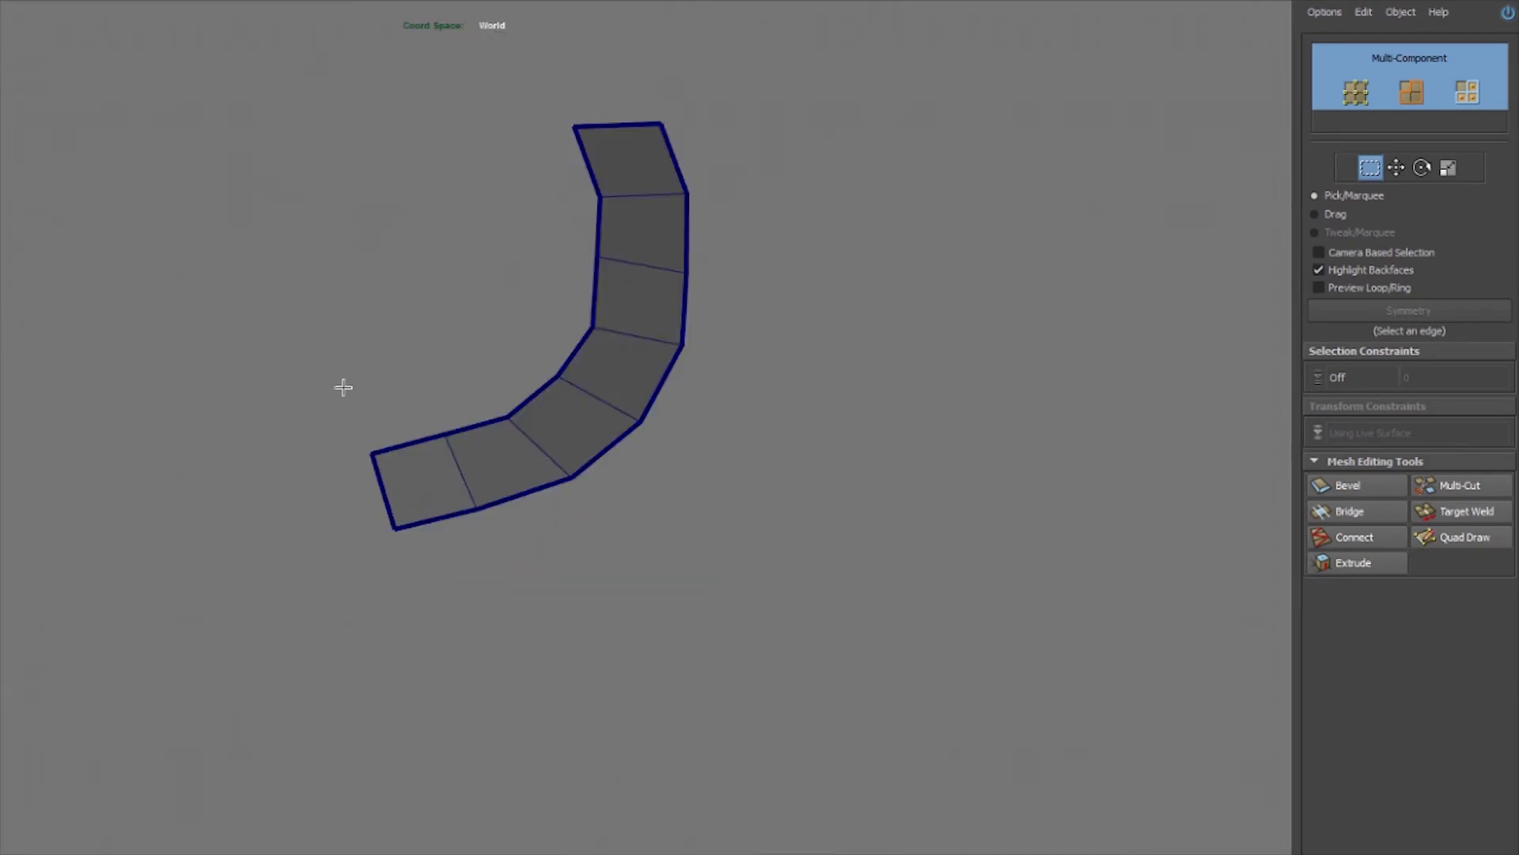
Restore the full head alongside the isolated quad strip, and reselect the strip in object mode
key(shift+i)
alt+drag(692, 491, 569, 373)
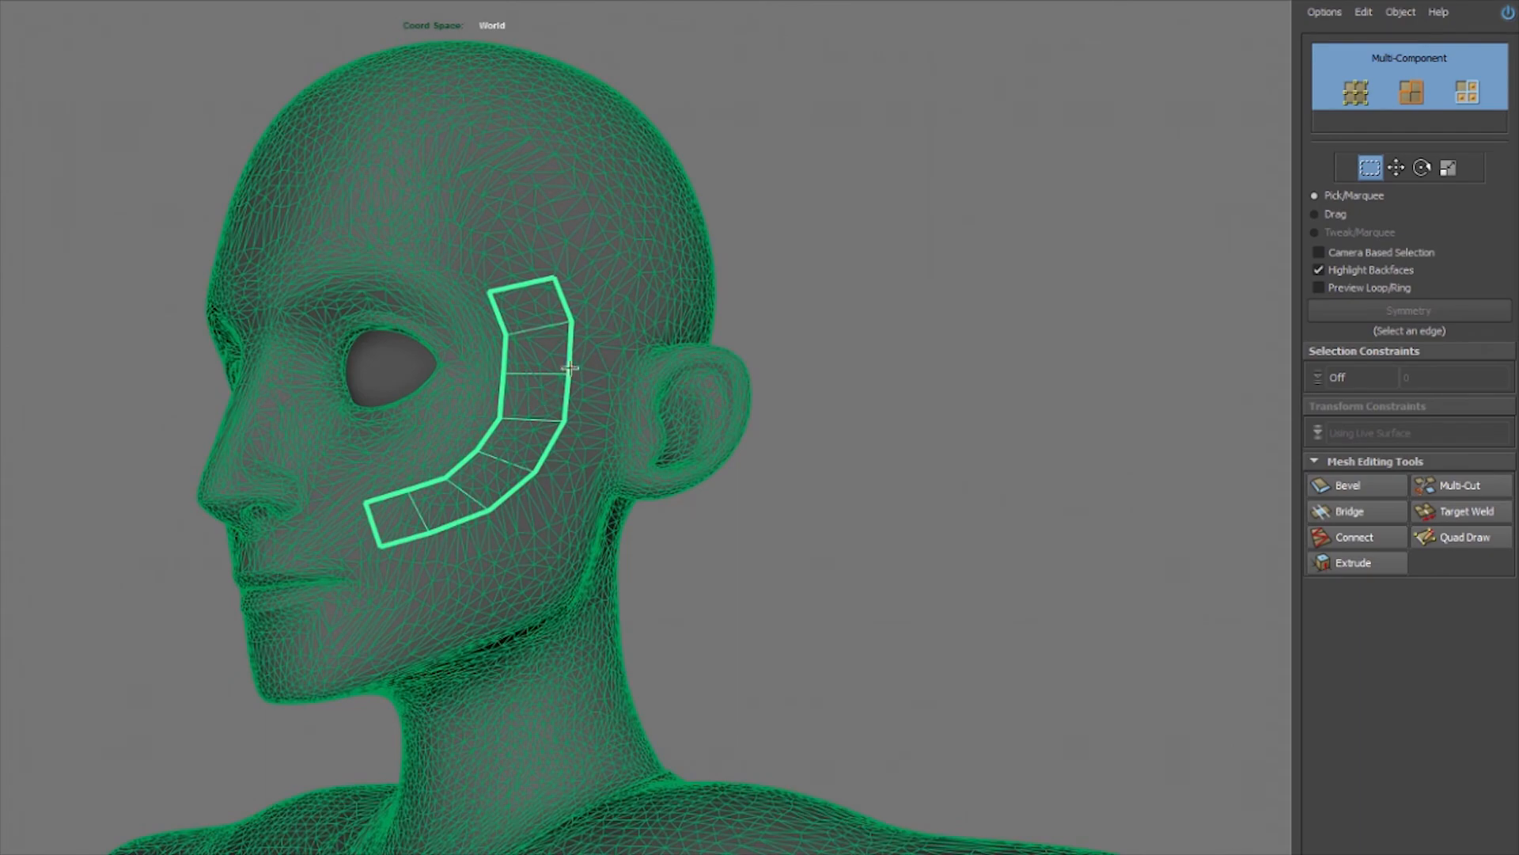
click(706, 261)
alt+drag(709, 306, 629, 356)
click(712, 356)
right_drag(630, 356, 698, 297)
mouse_move(698, 297)
alt+mouse_down()
mouse_move(736, 281)
mouse_move(681, 295)
alt+mouse_up()
click(879, 289)
click(592, 291)
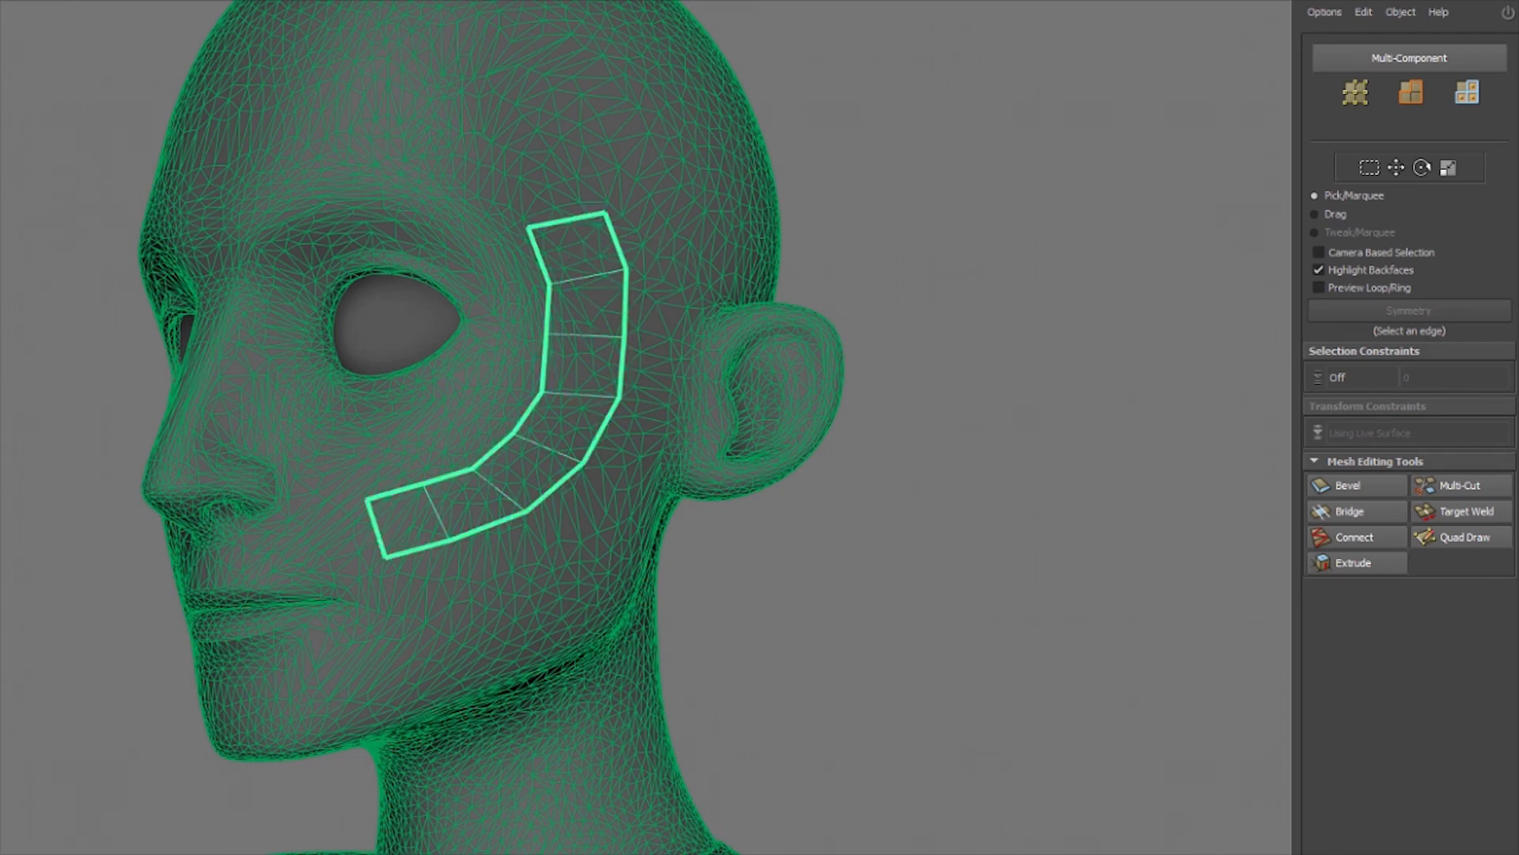
Activate Quad Draw on the cheek strip and extend its temple end upwards by one quad
click(1442, 538)
alt+drag(611, 339, 577, 399)
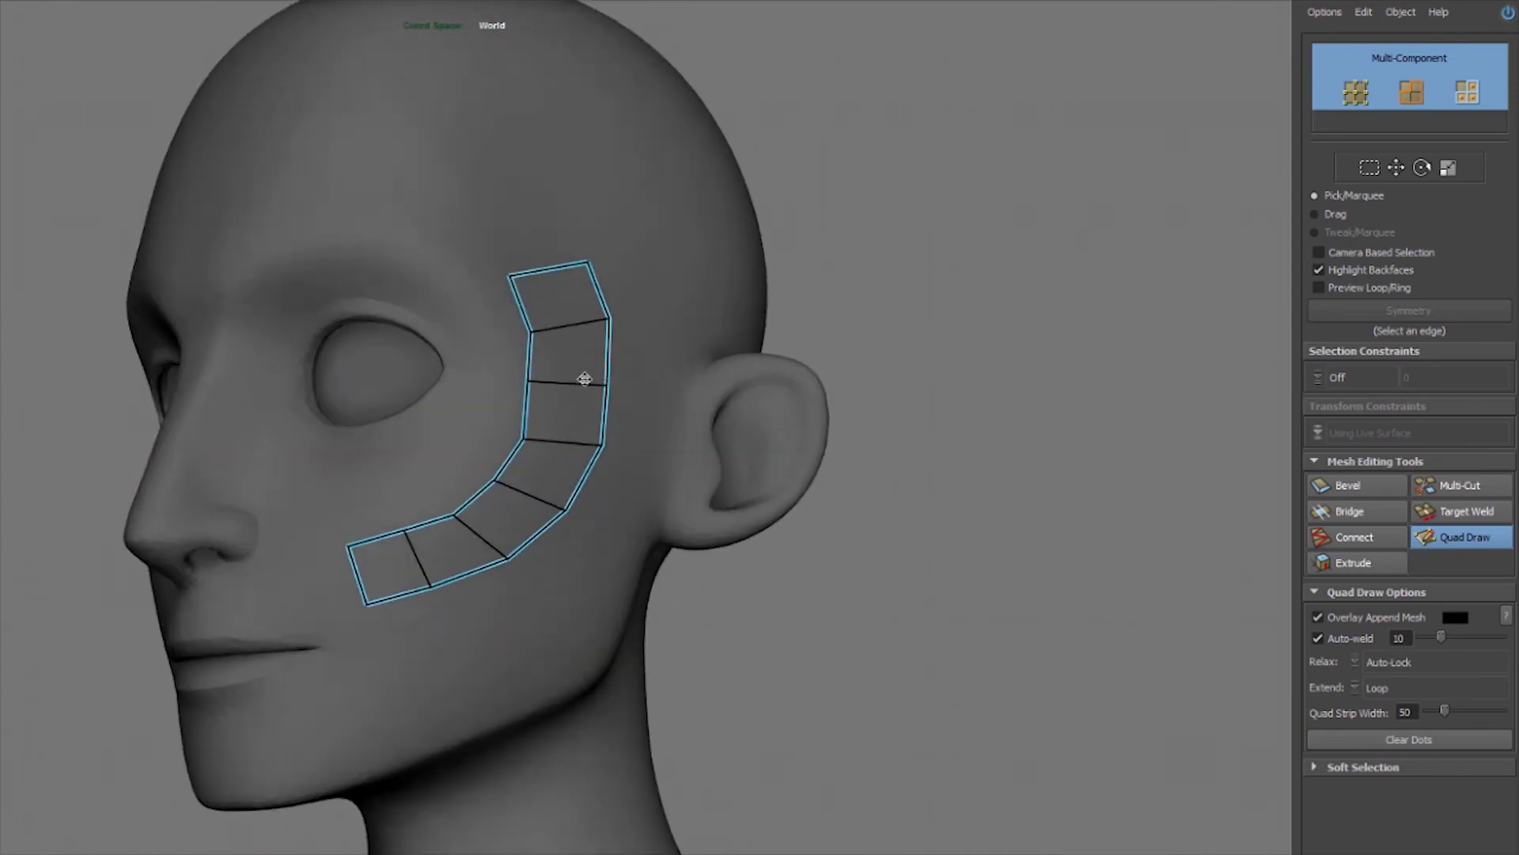
alt+drag(562, 261, 484, 348)
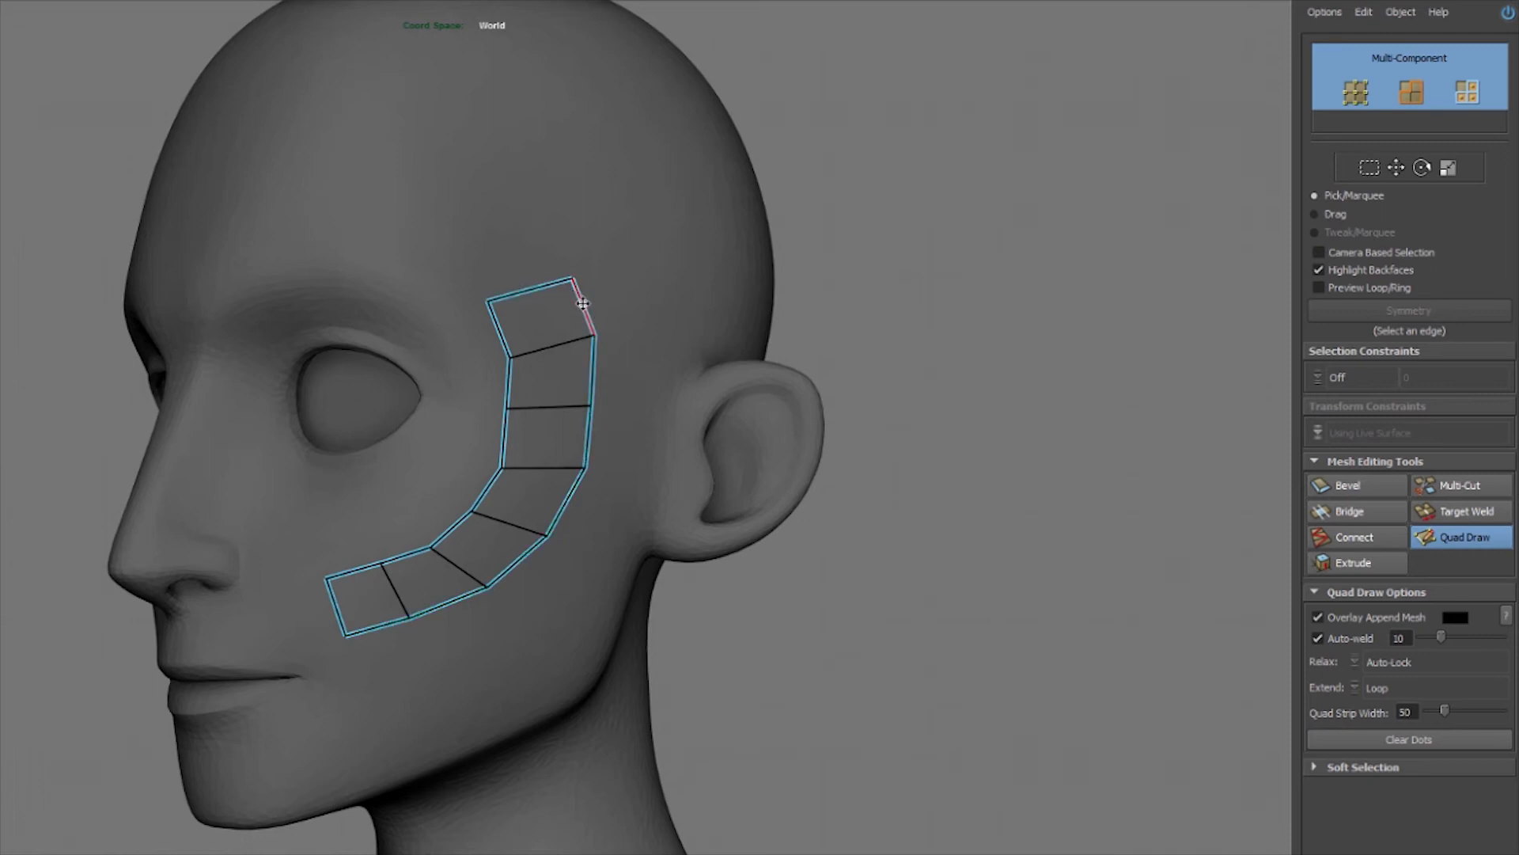
drag(560, 309, 561, 255)
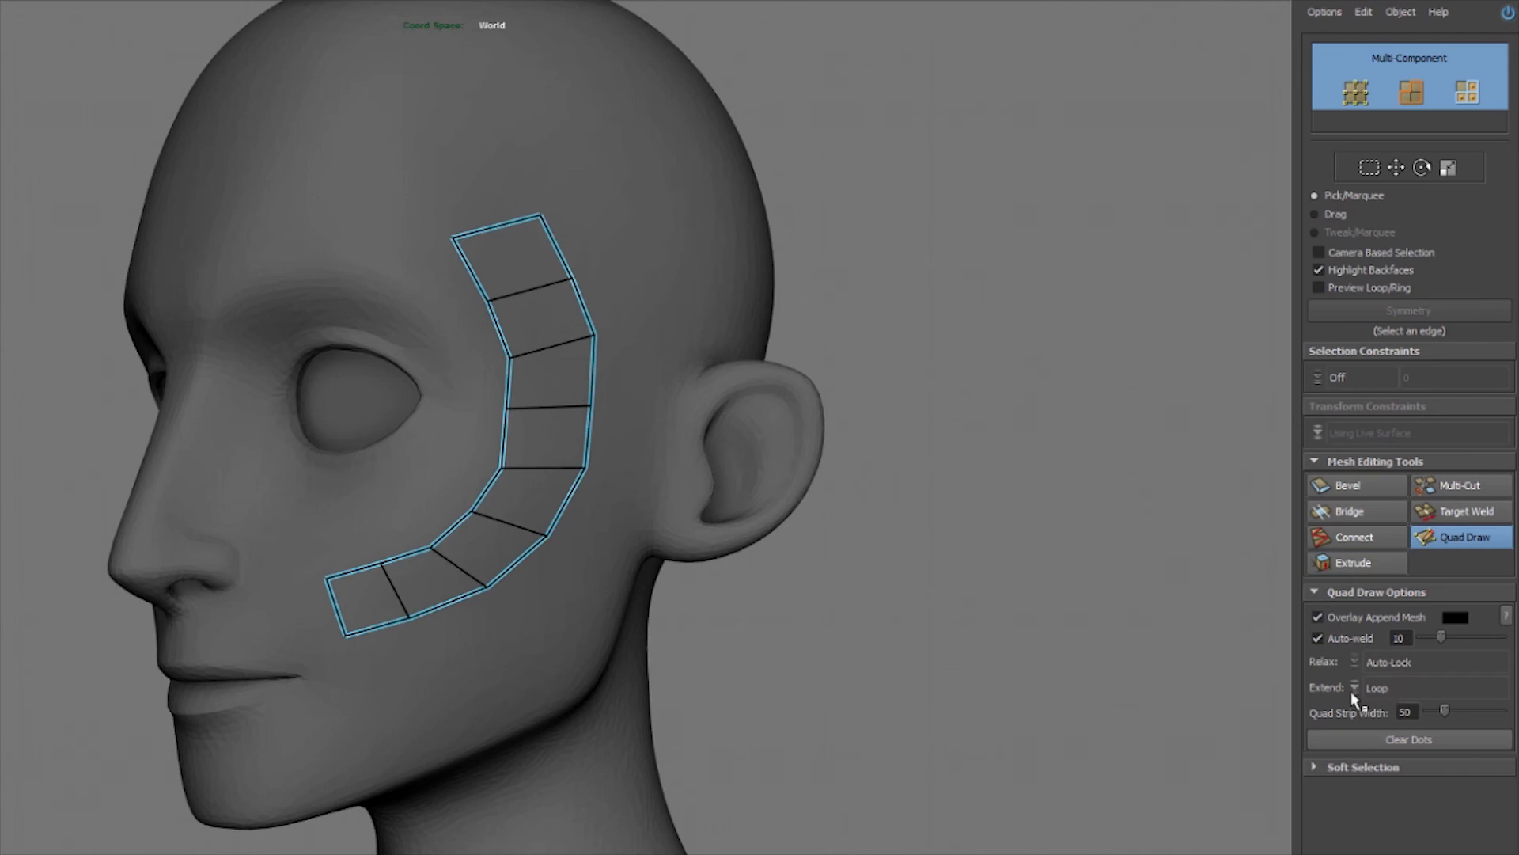
Set the Quad Draw extend mode to Border and try extending the strip's entire border outwards
click(1374, 687)
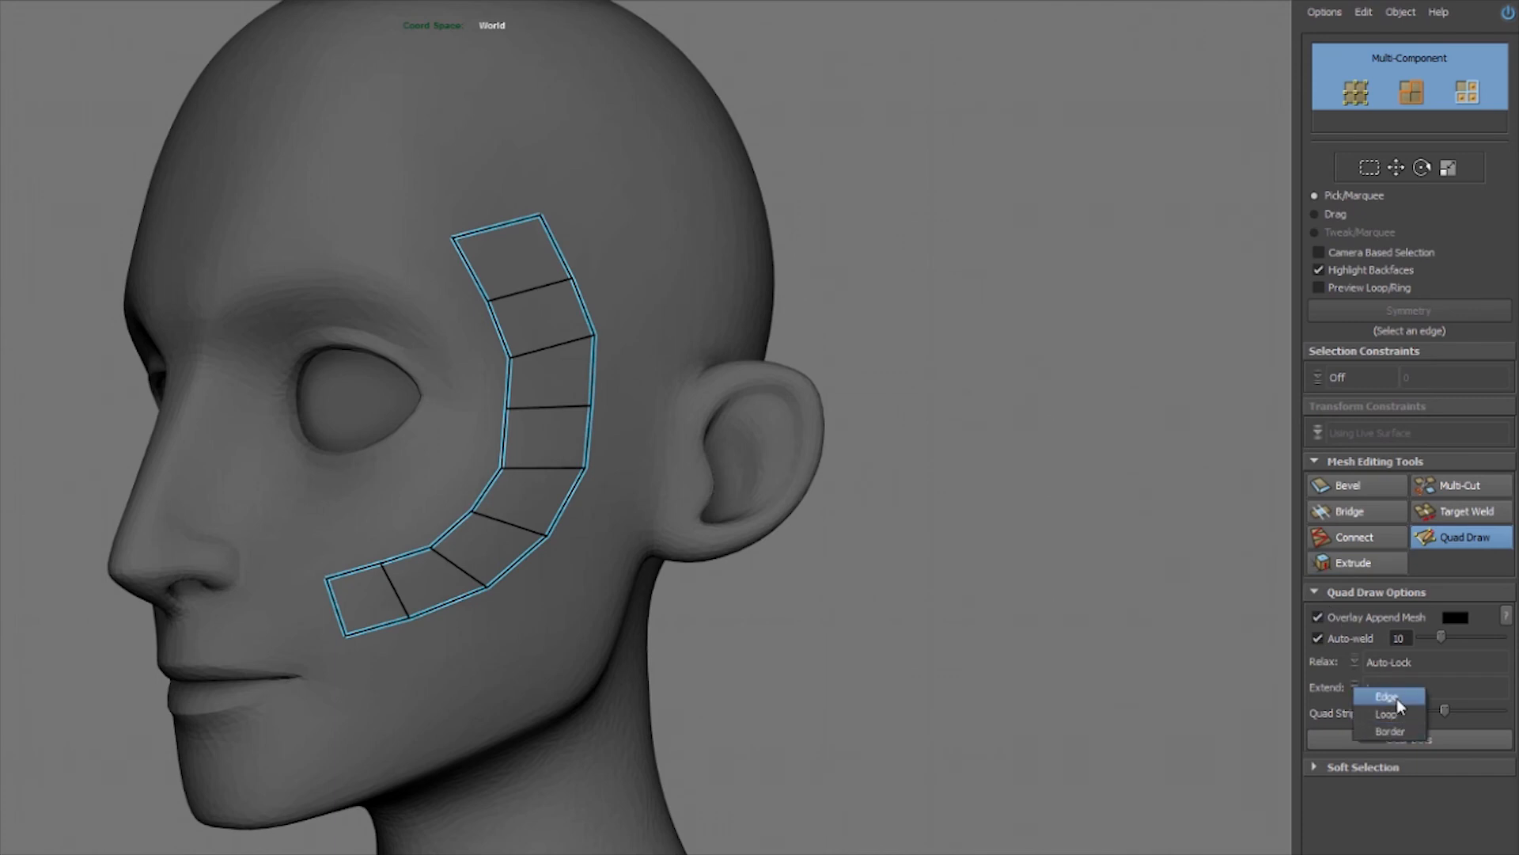
click(1397, 731)
key(Tab)
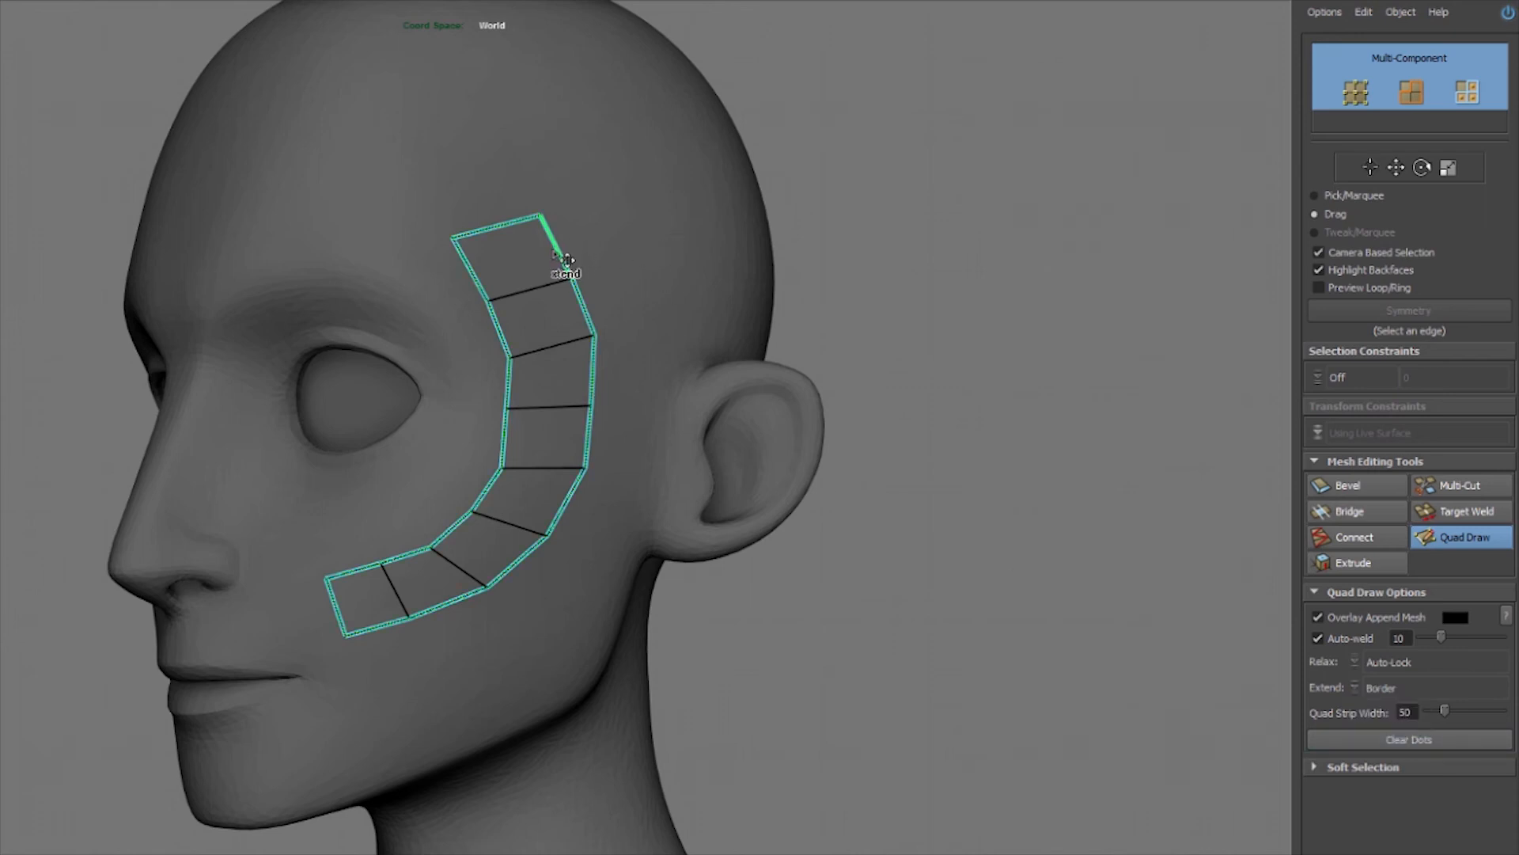
drag(564, 262, 603, 252)
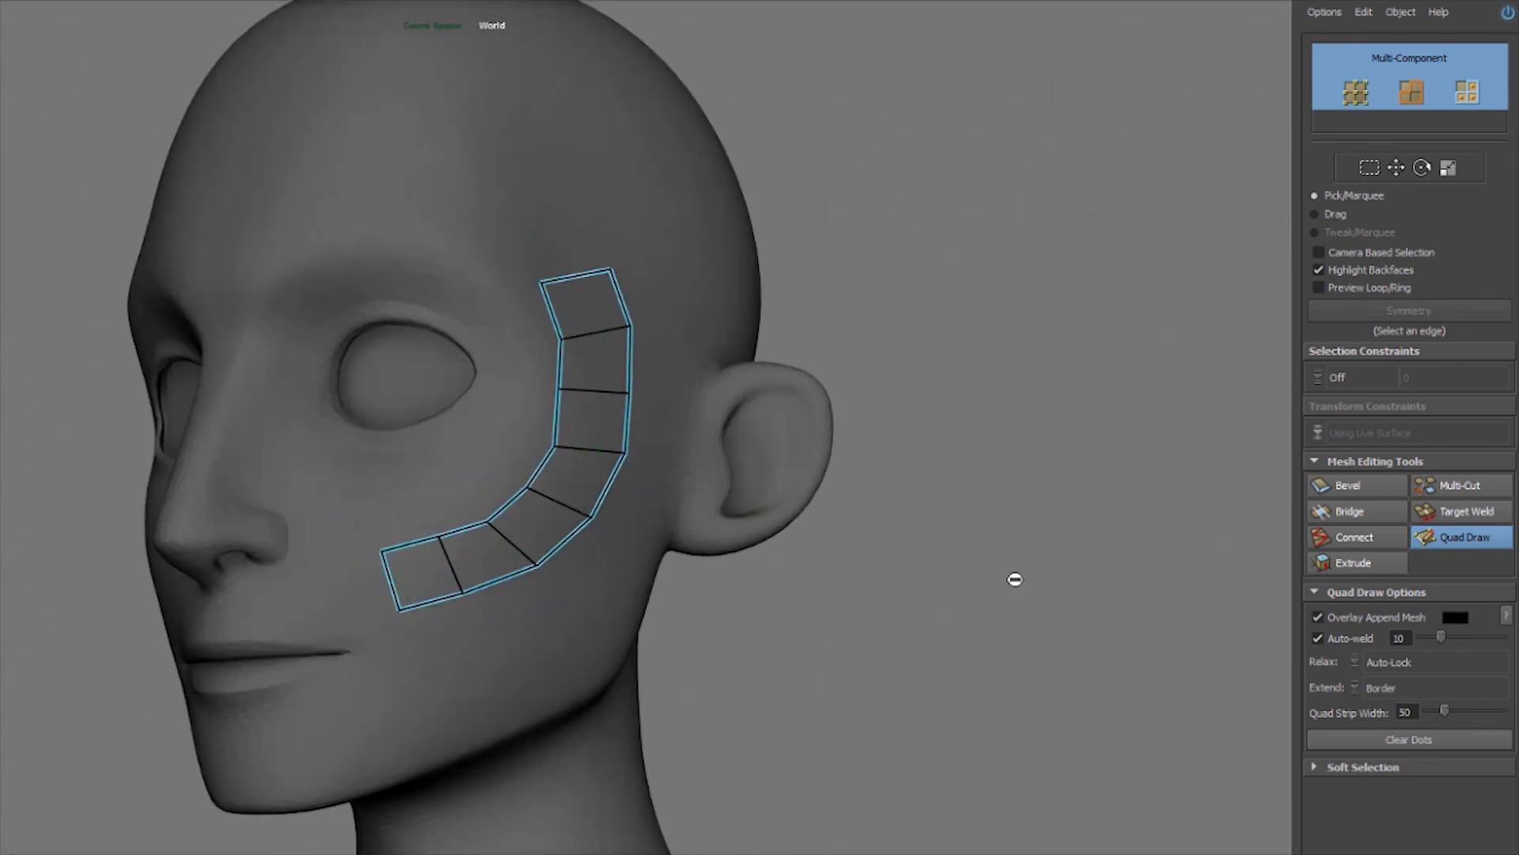
Open the choices for the Quad Draw extend mode
click(1361, 692)
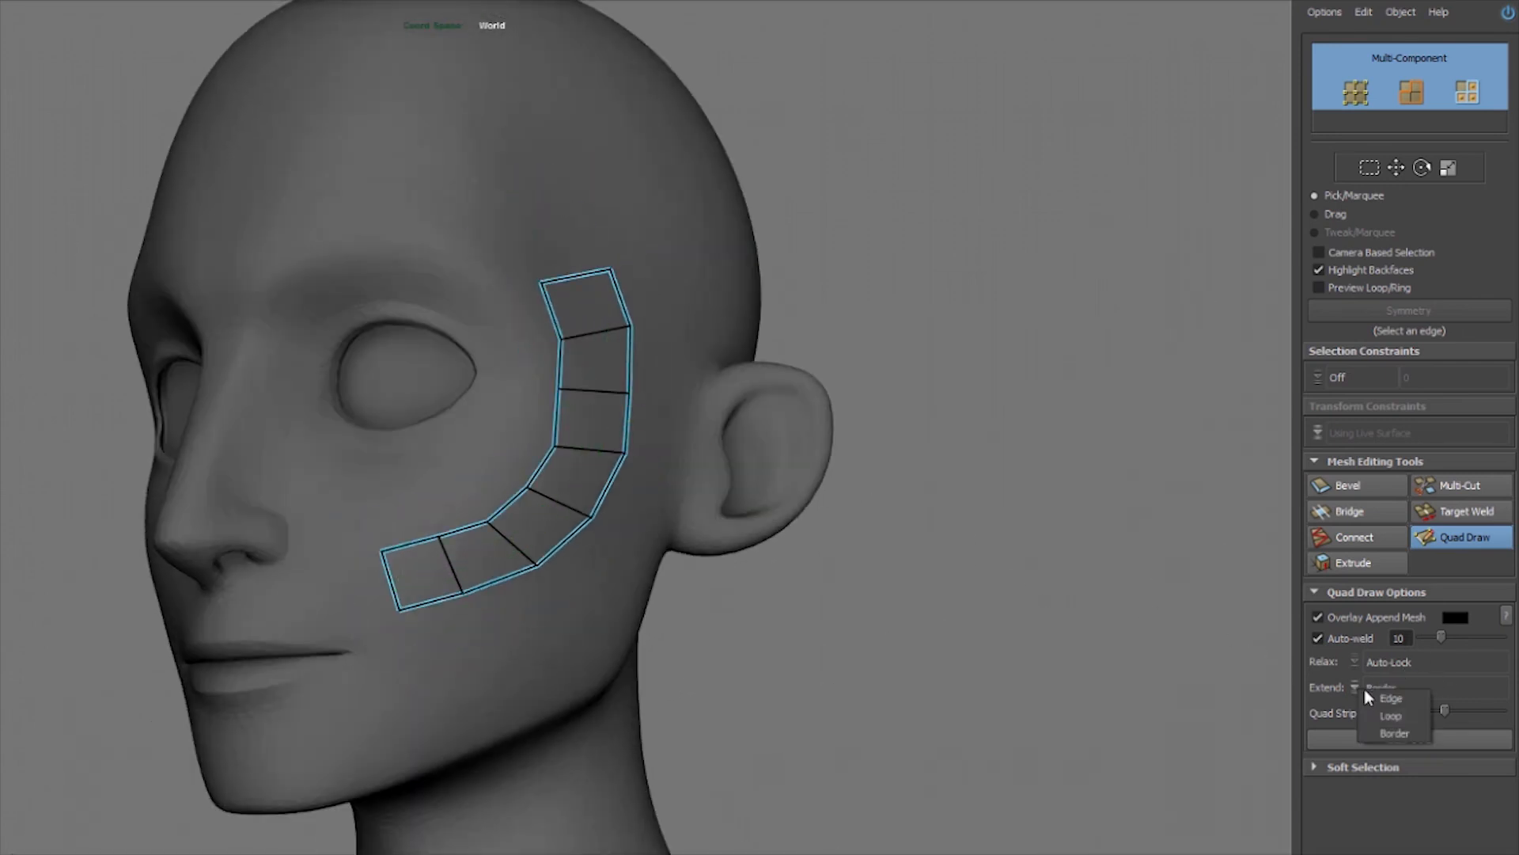